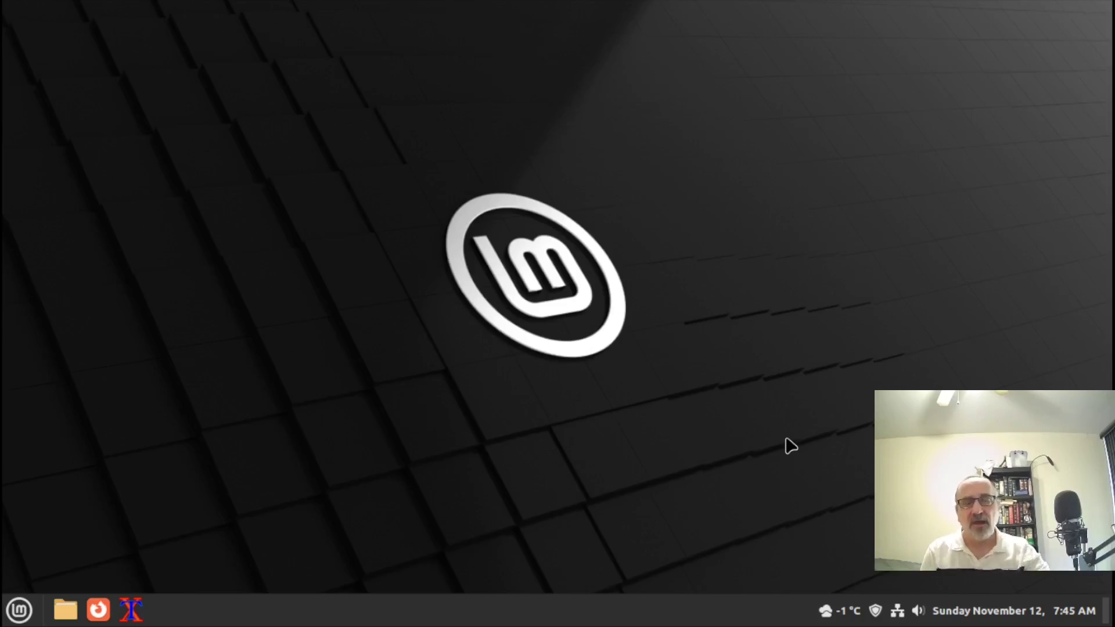
Step: Open a maximized xterm terminal, display the system information with neofetch, and clear the output
click(132, 610)
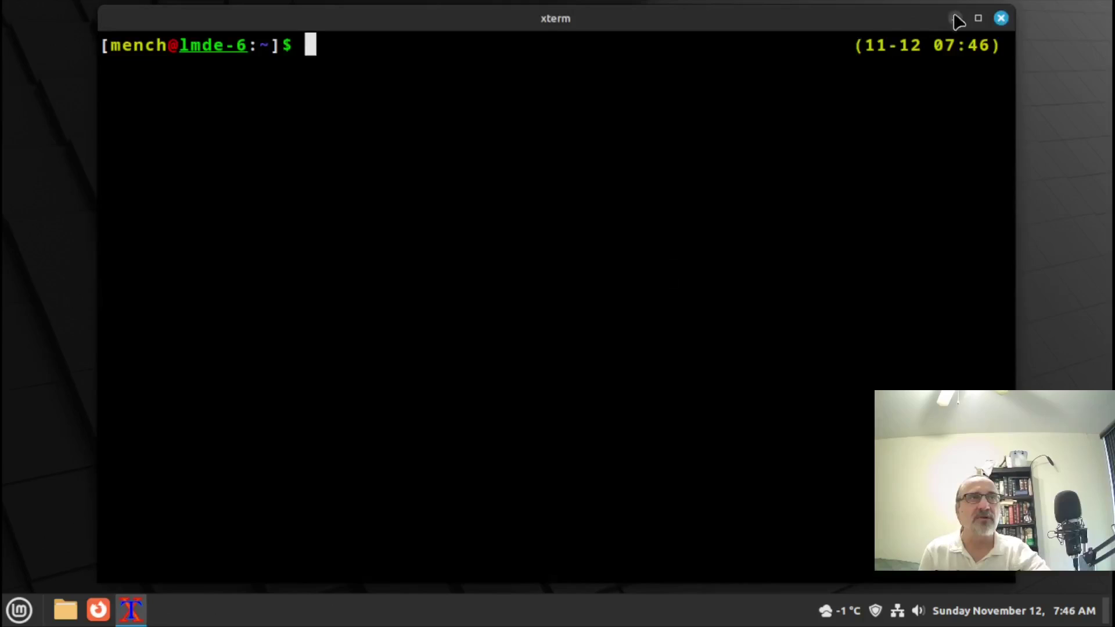
click(977, 18)
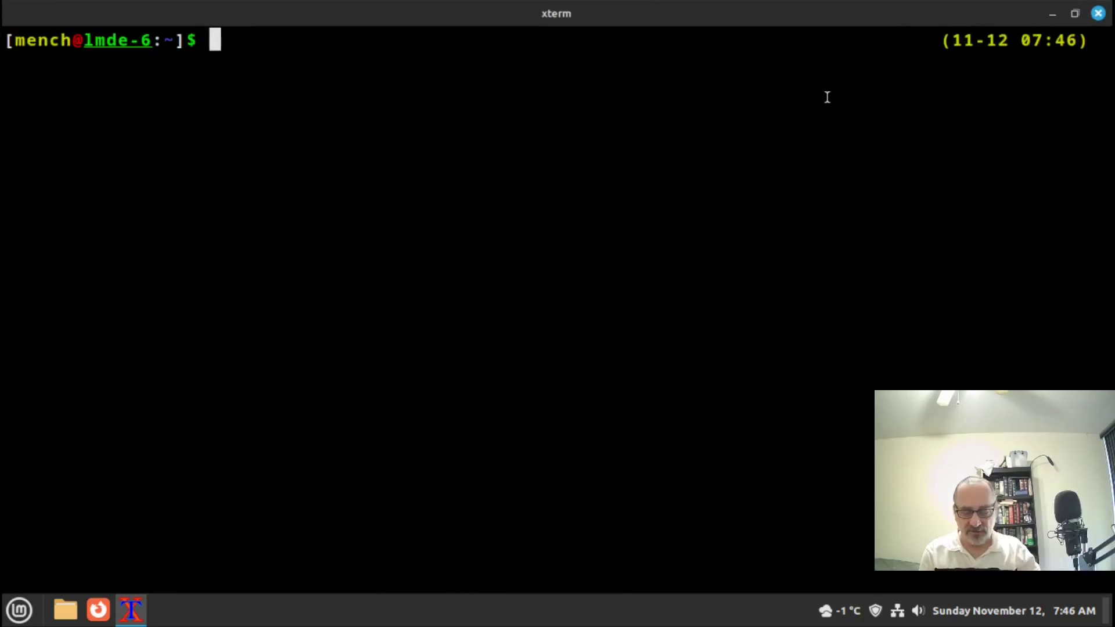
text(neofetch)
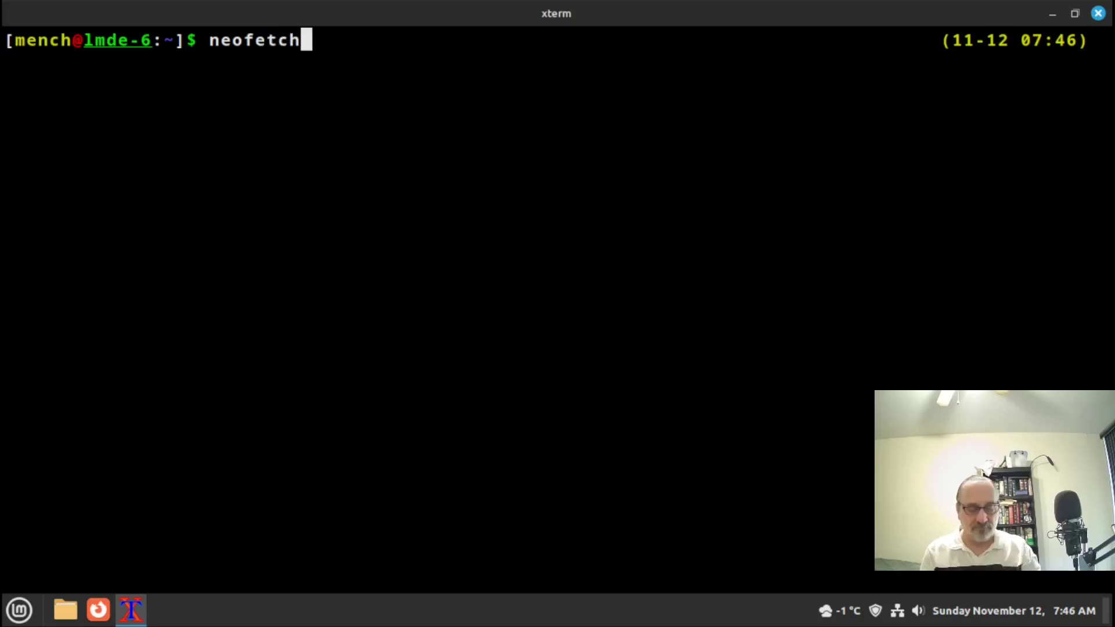
key(Return)
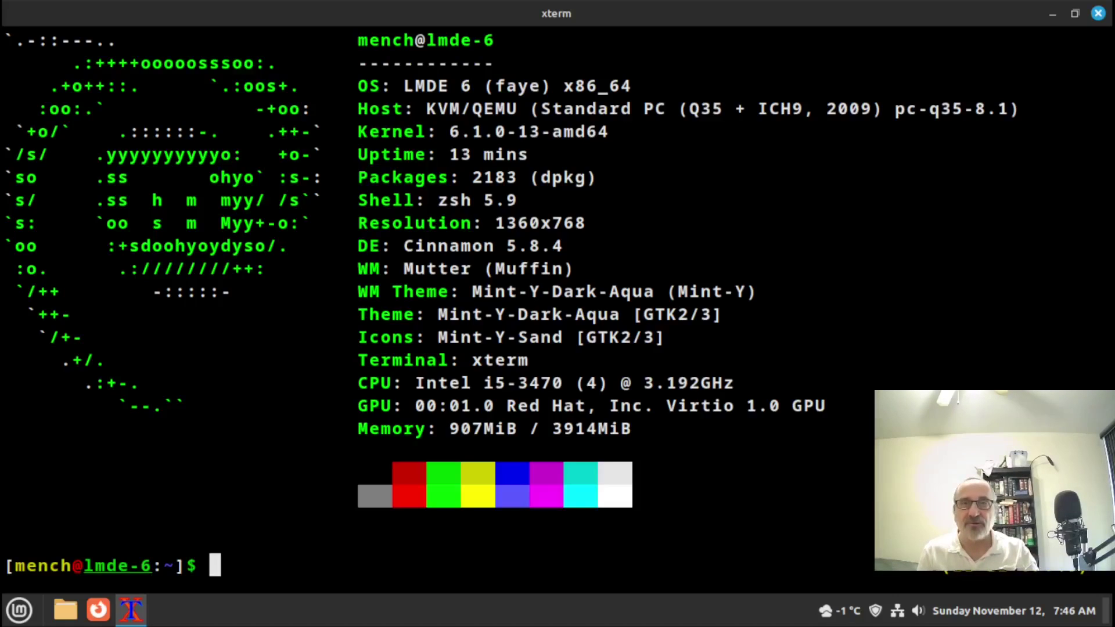
key(ctrl+l)
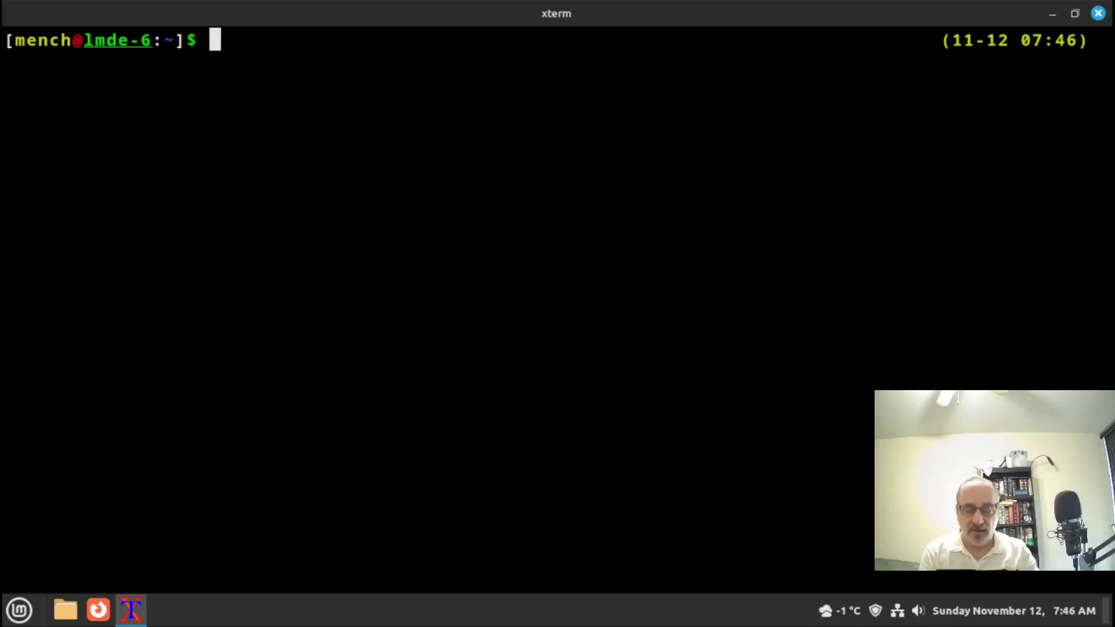
text(sudo apt)
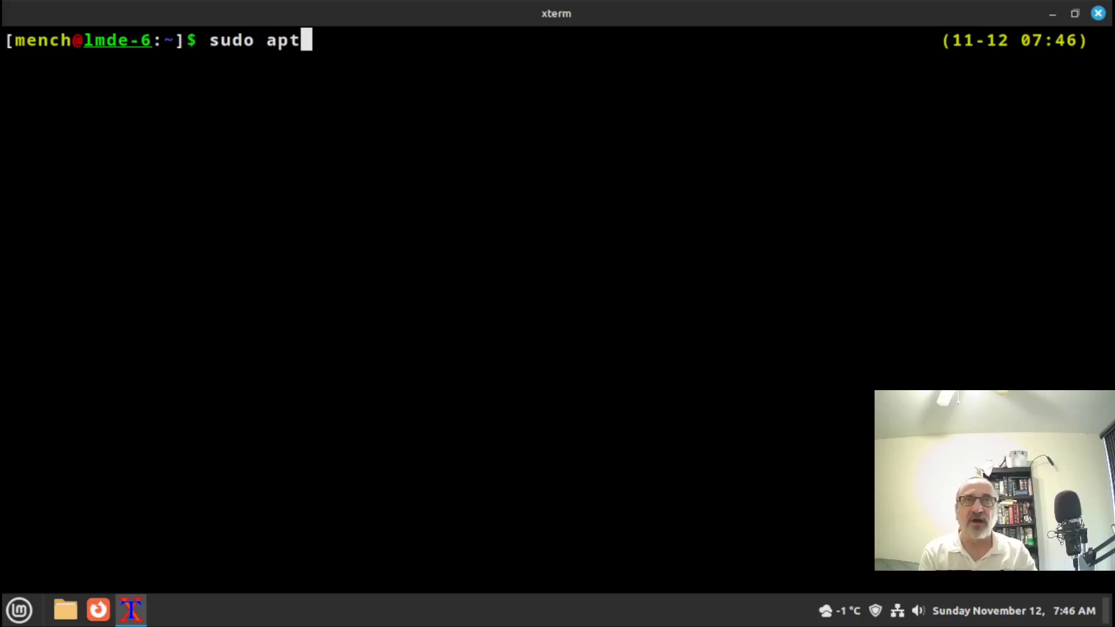
text( inst)
key(BackSpace)
text(stall)
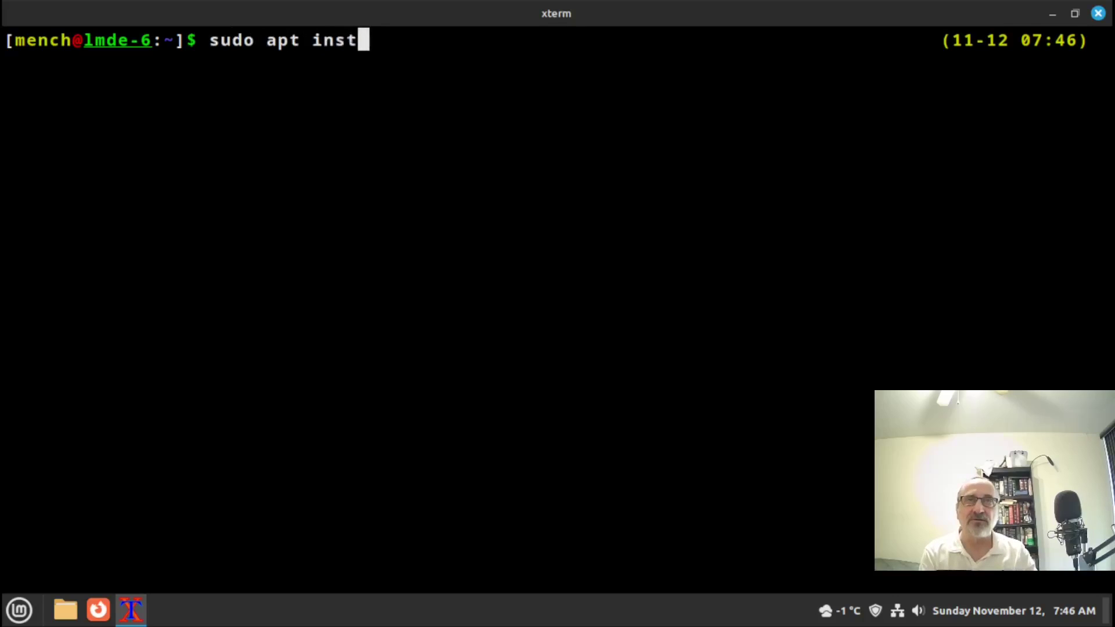
key(BackSpace)
text(l)
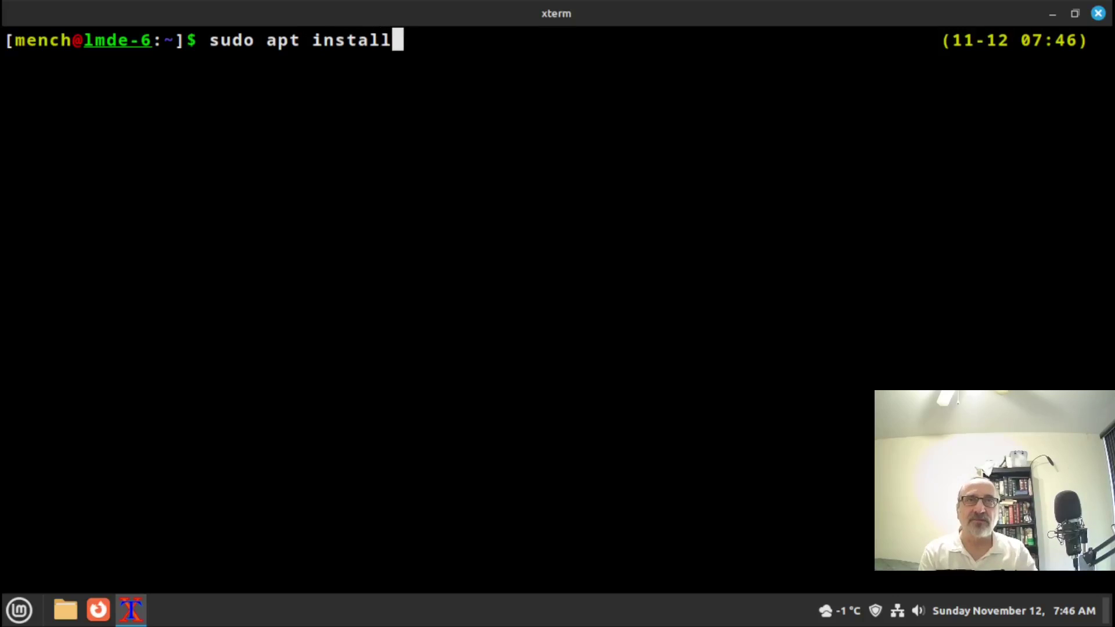
text( awesome)
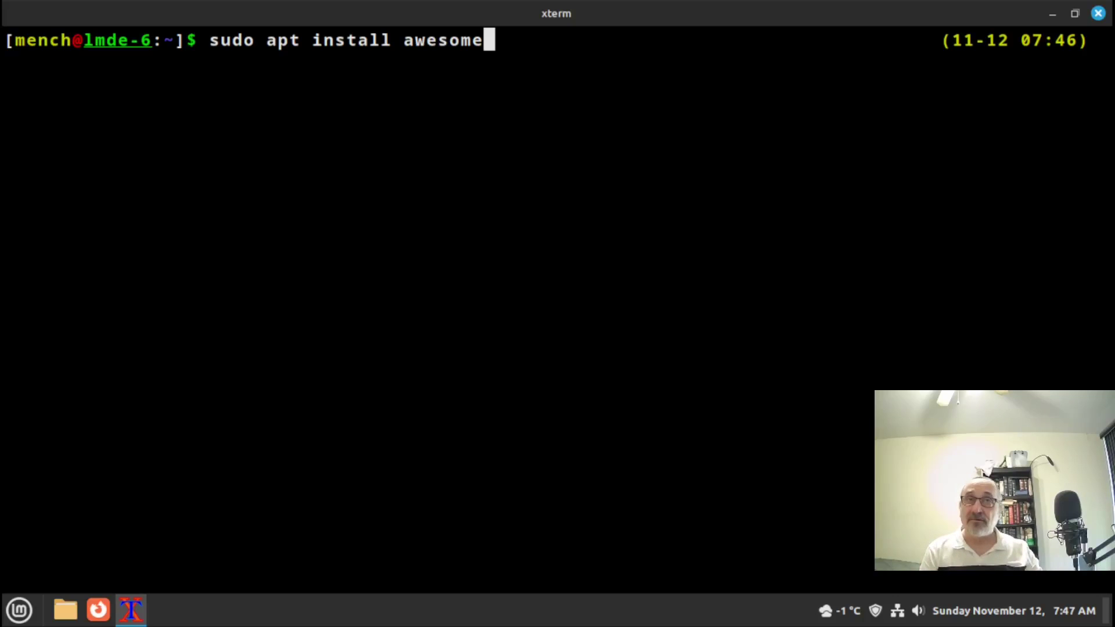
key(BackSpace)
key(BackSpace)
key(BackSpace)
key(BackSpace)
key(BackSpace)
key(BackSpace)
key(BackSpace)
key(BackSpace)
key(BackSpace)
key(BackSpace)
key(BackSpace)
key(BackSpace)
key(BackSpace)
key(BackSpace)
key(BackSpace)
key(BackSpace)
key(BackSpace)
key(BackSpace)
key(BackSpace)
key(BackSpace)
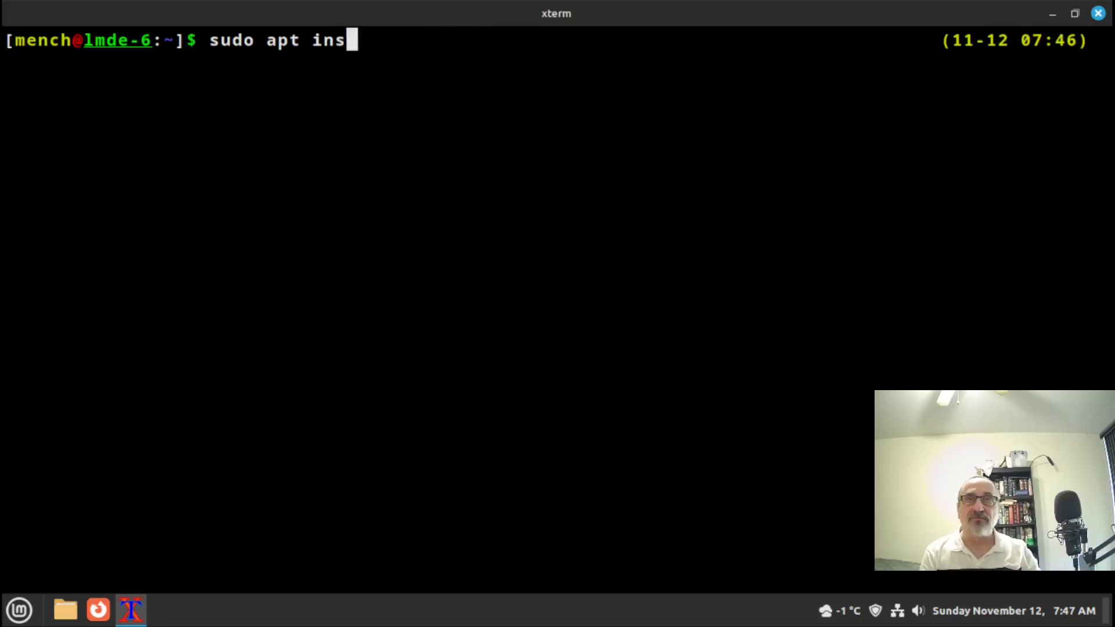
text(sjud)
key(BackSpace)
key(BackSpace)
key(BackSpace)
key(BackSpace)
text(sudo )
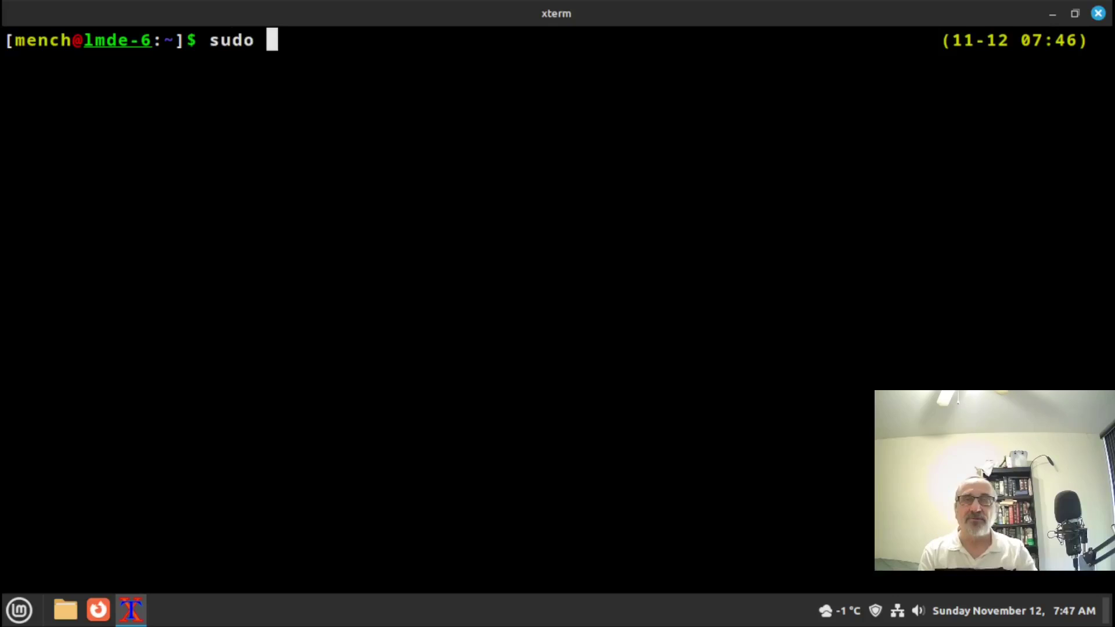
text(pacman )
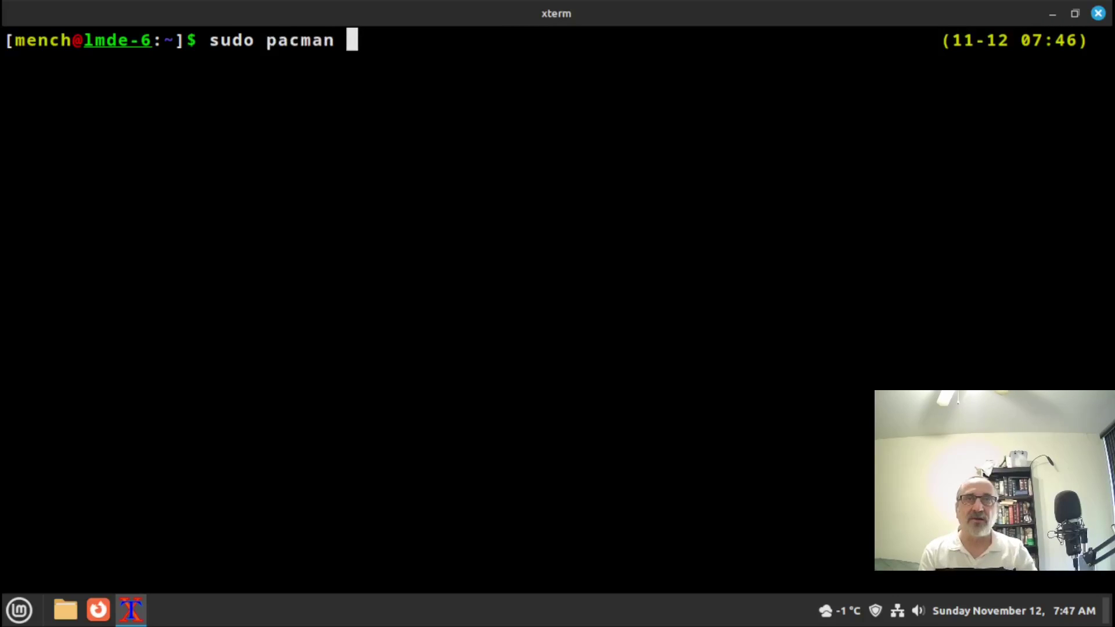
text(-S)
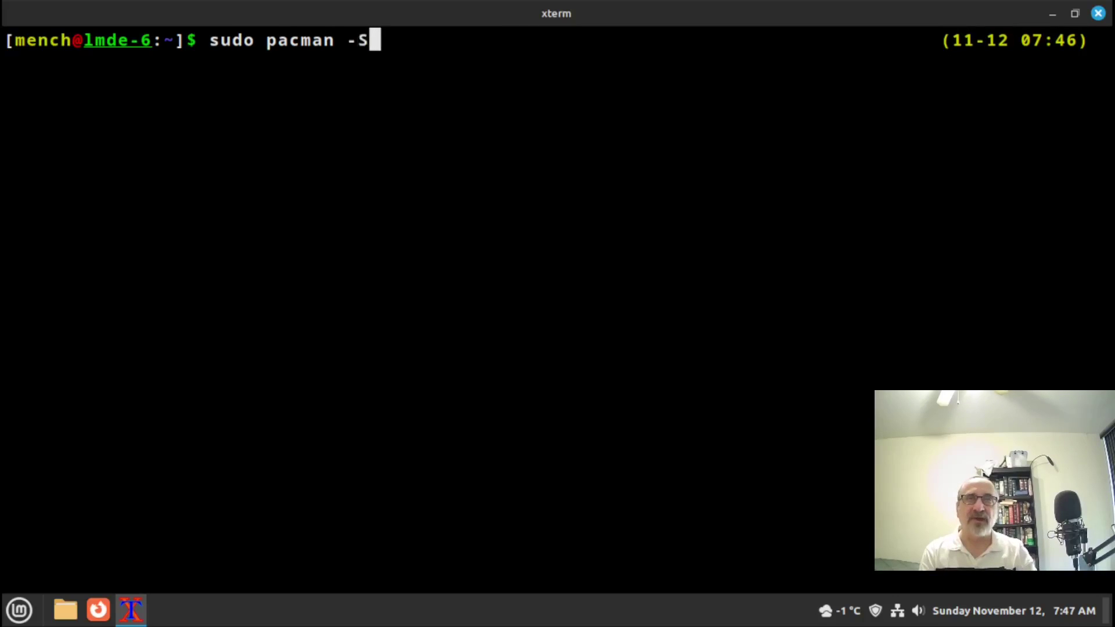
text( awe)
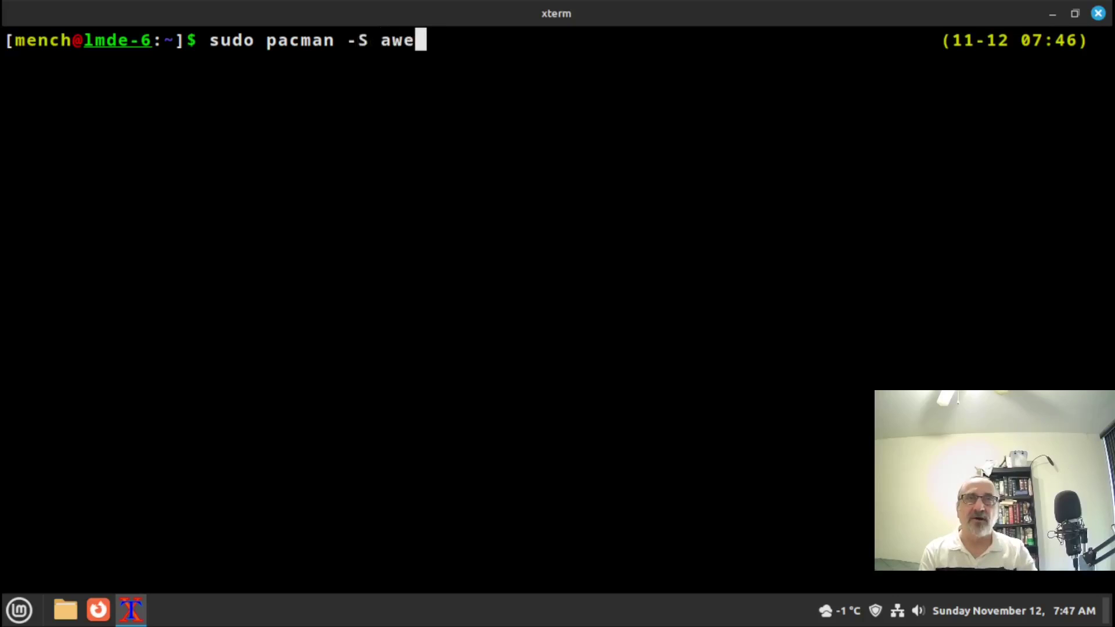
text(some)
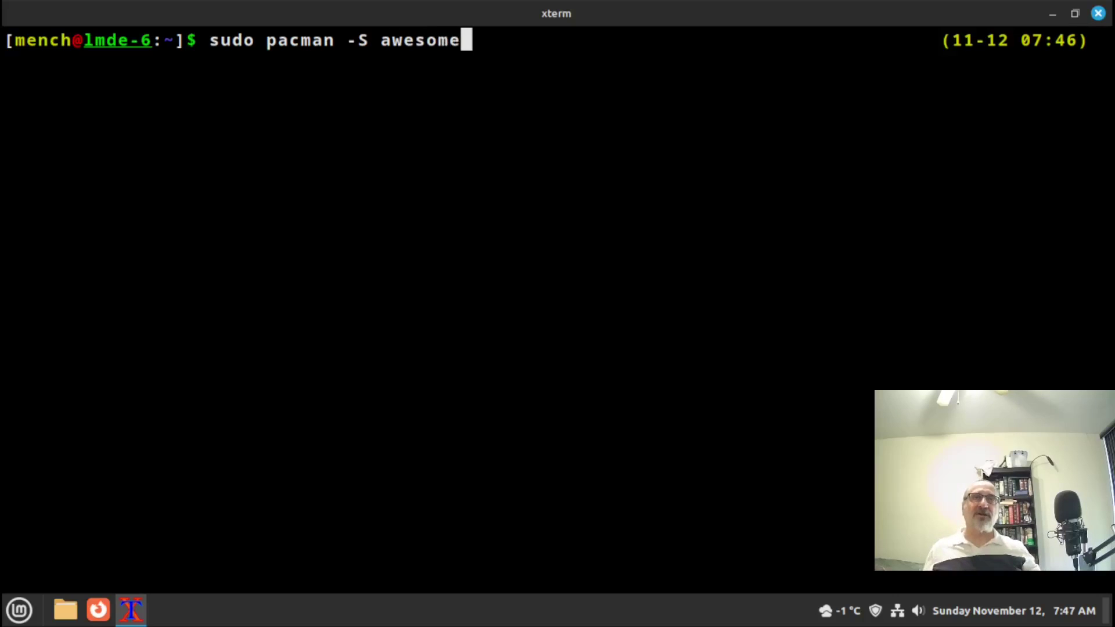
key(ctrl+u)
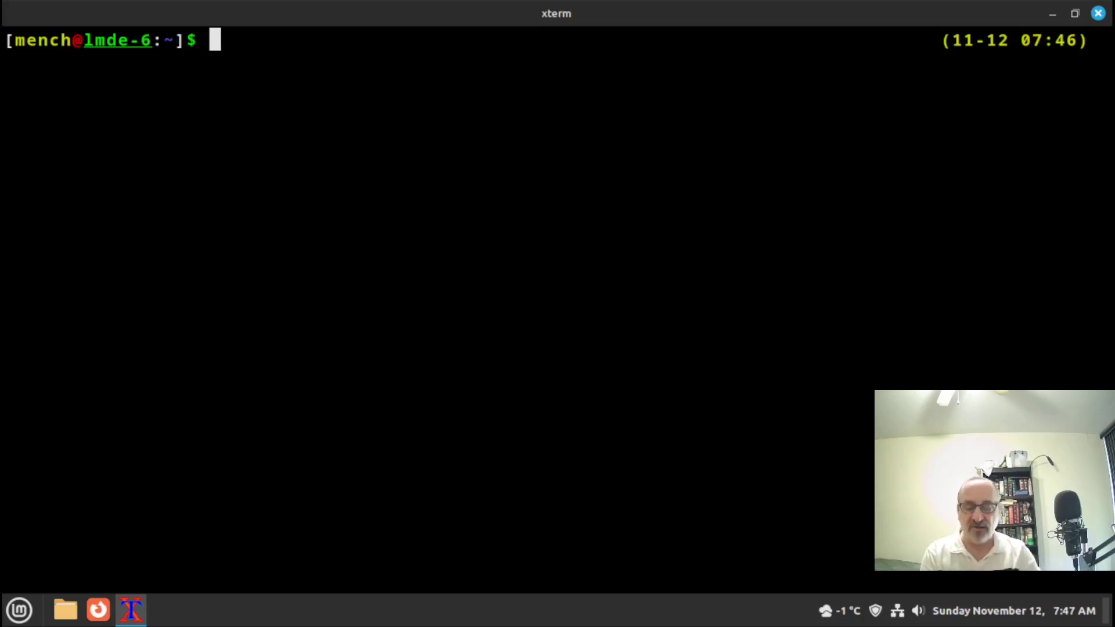
Step: Install the awesome package with sudo apt install awesome, authenticating with the sudo password and accepting the installation
text(sudo)
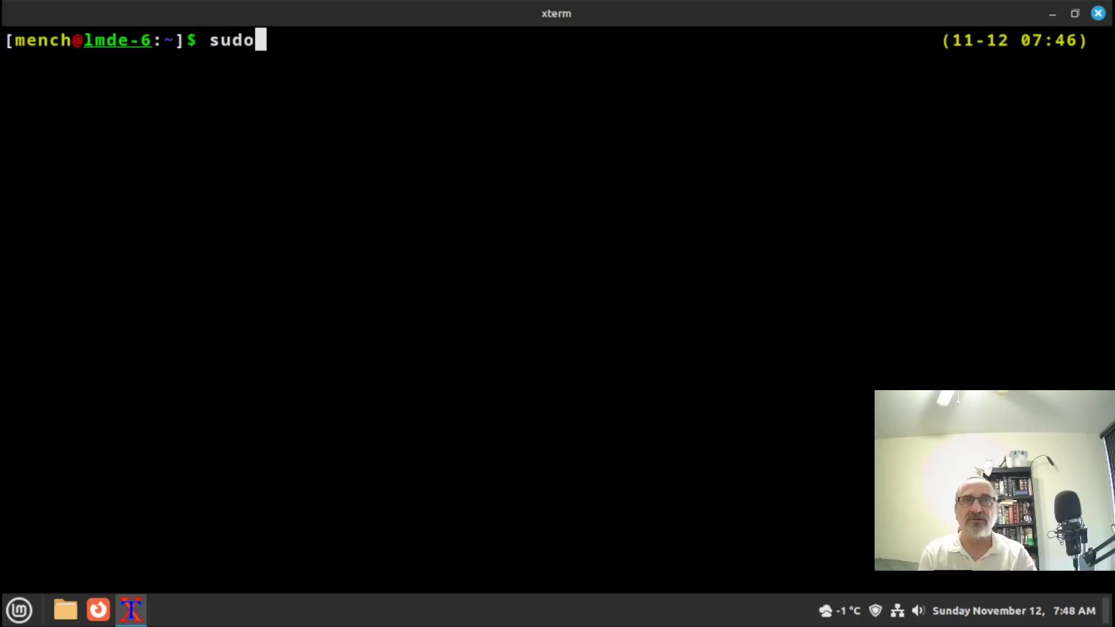
text( apt insta)
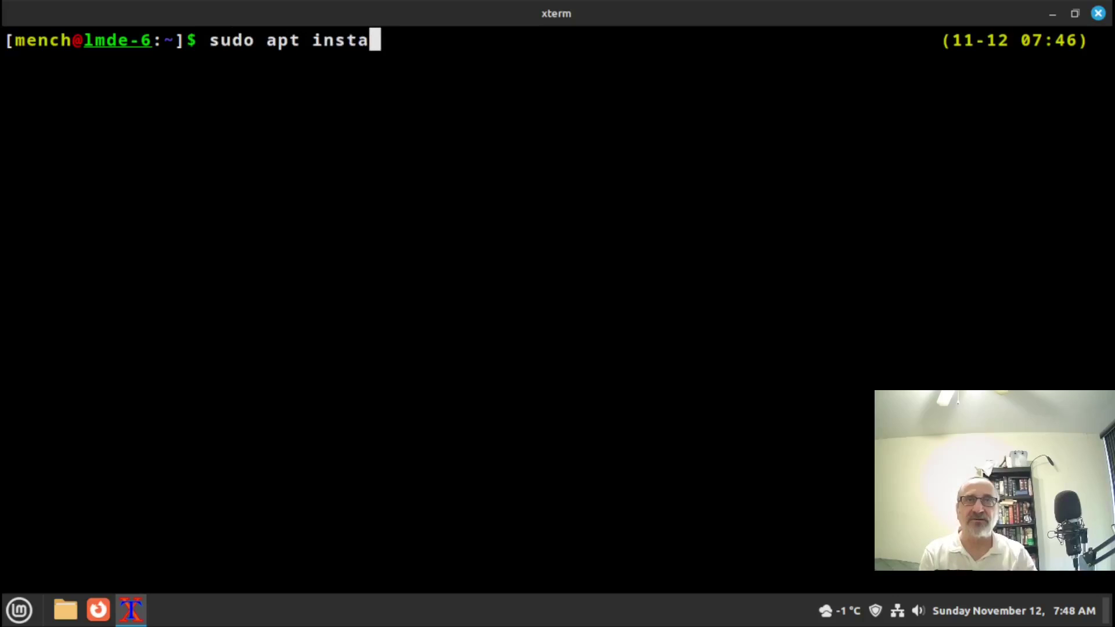
text(ll awesome)
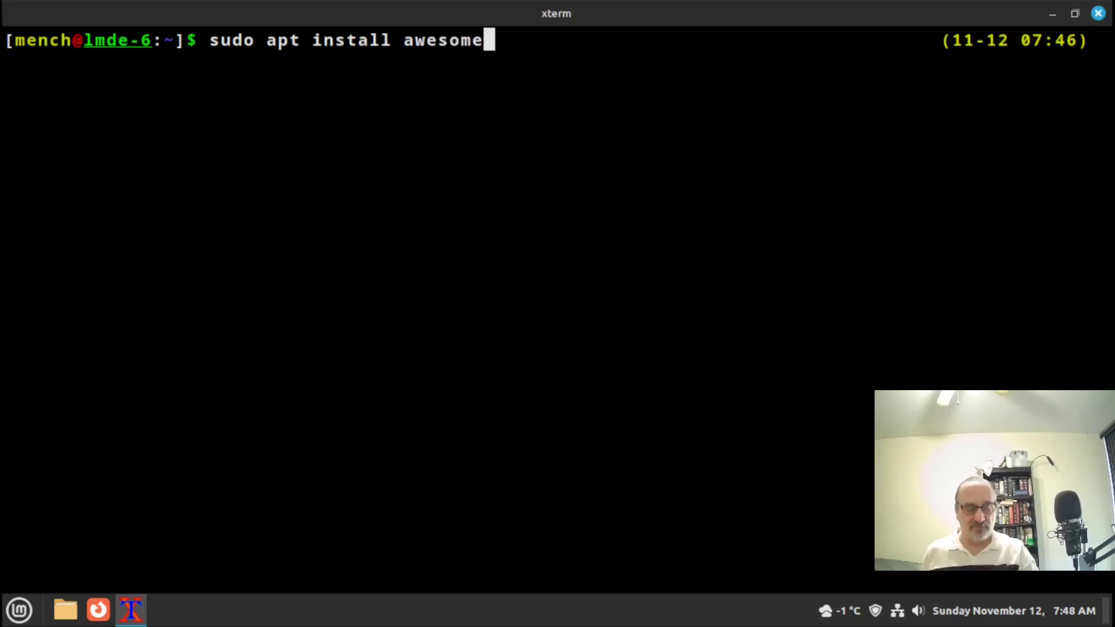
key(Return)
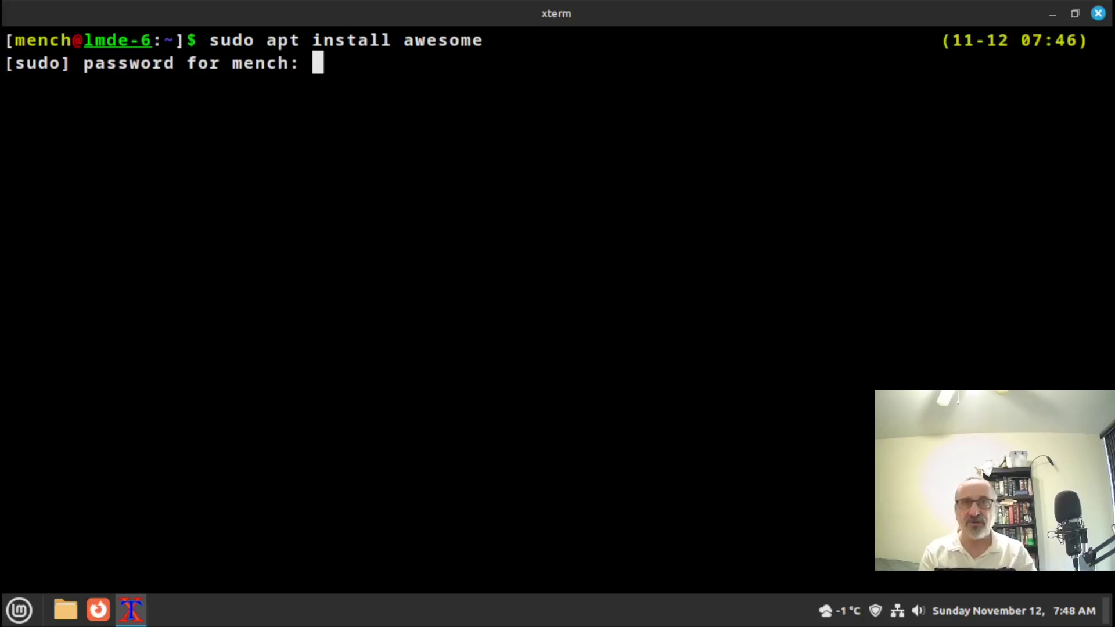
key(Return)
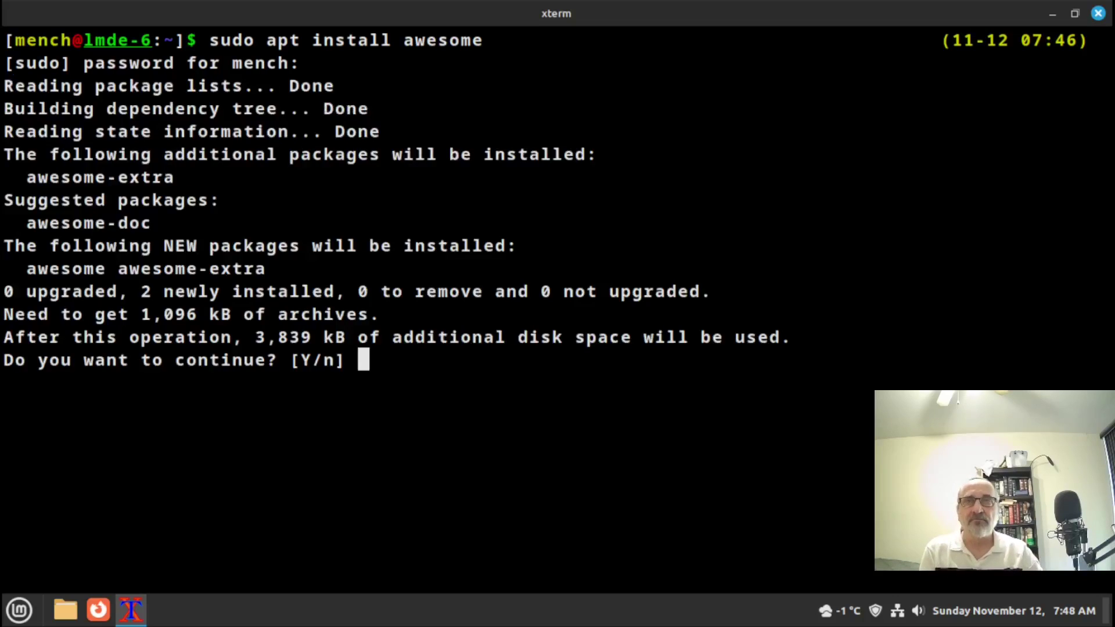
key(Return)
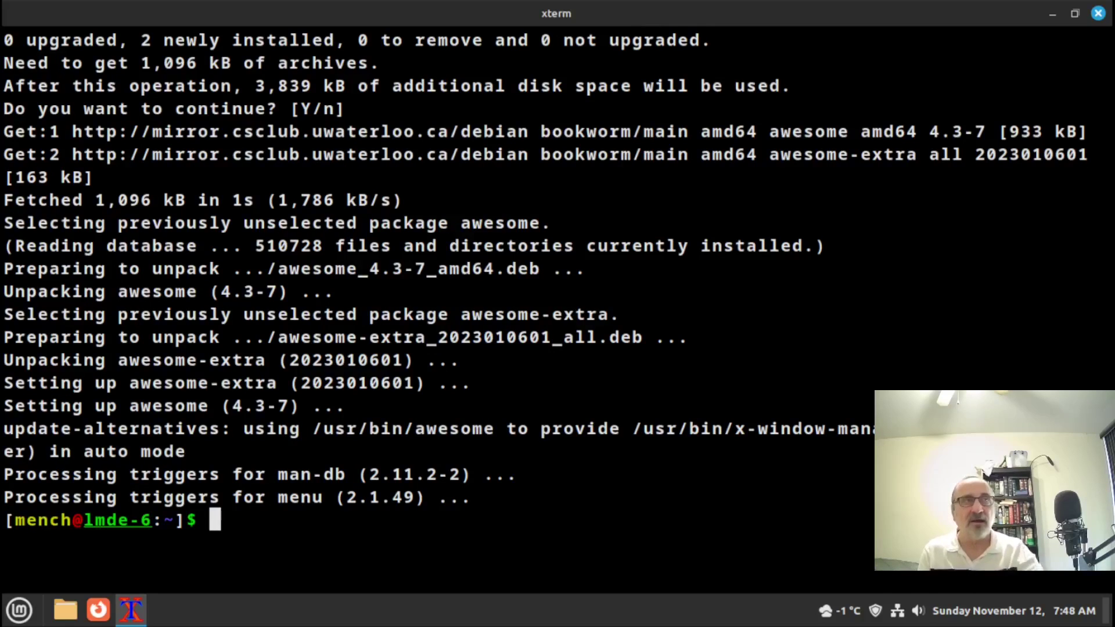
Step: Close the terminal and log out of the current desktop session
click(1098, 12)
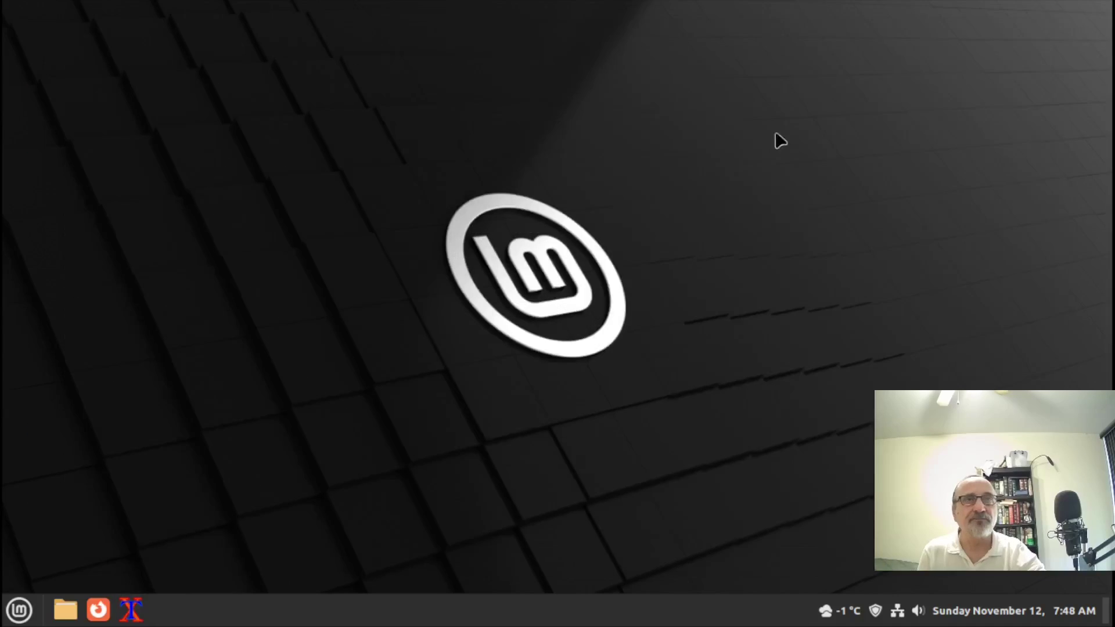
click(19, 610)
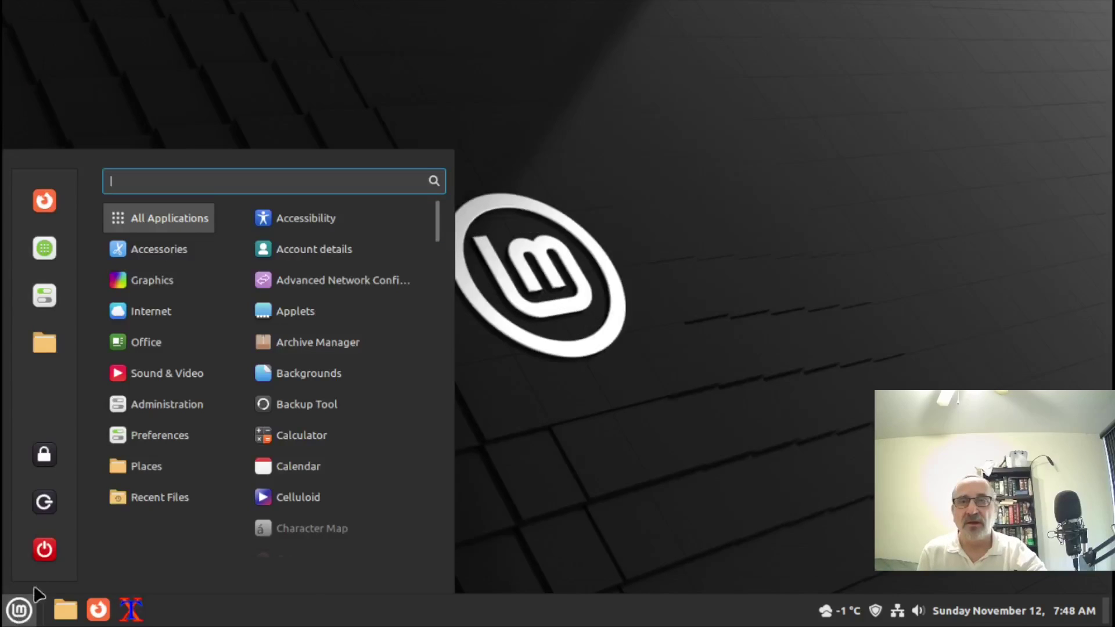
click(44, 501)
click(634, 344)
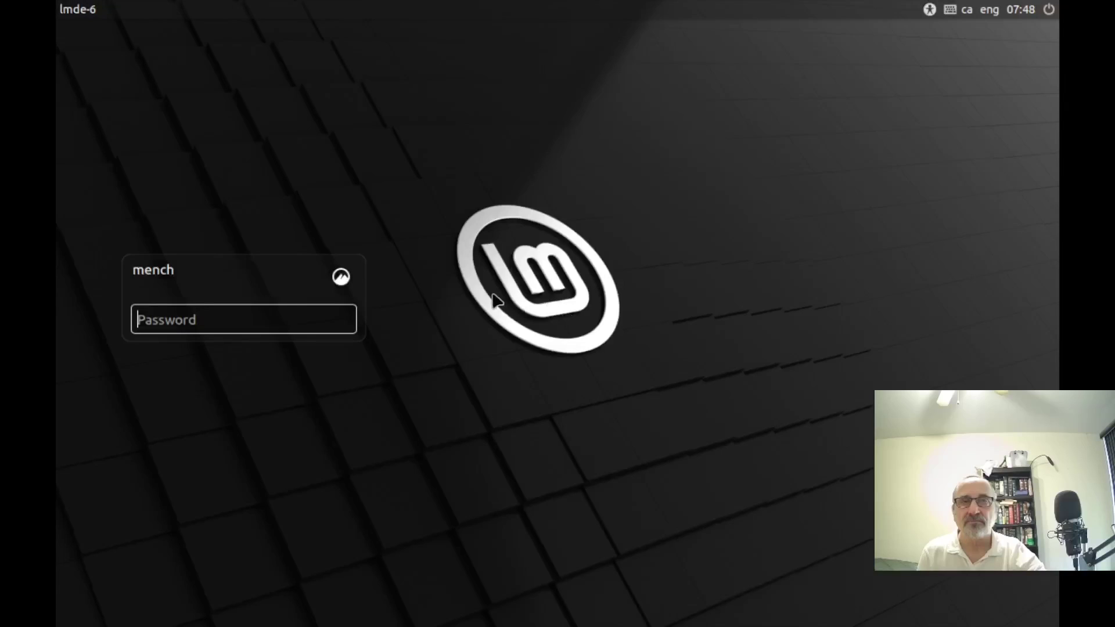
Step: Choose awesome as the desktop environment on the login screen and log in with the account password
click(341, 278)
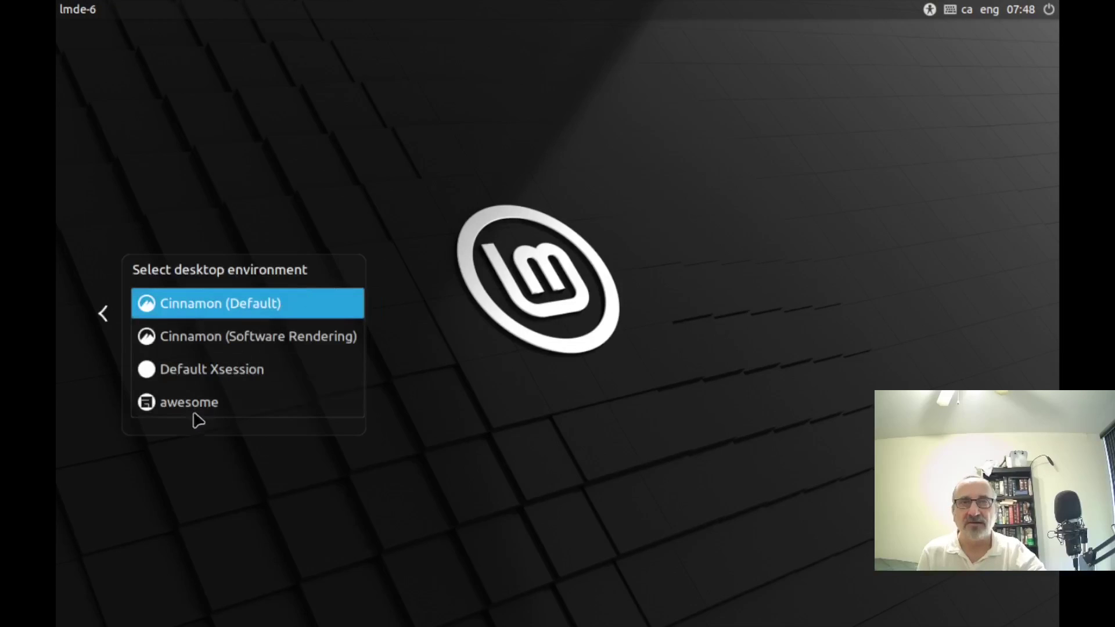
click(179, 412)
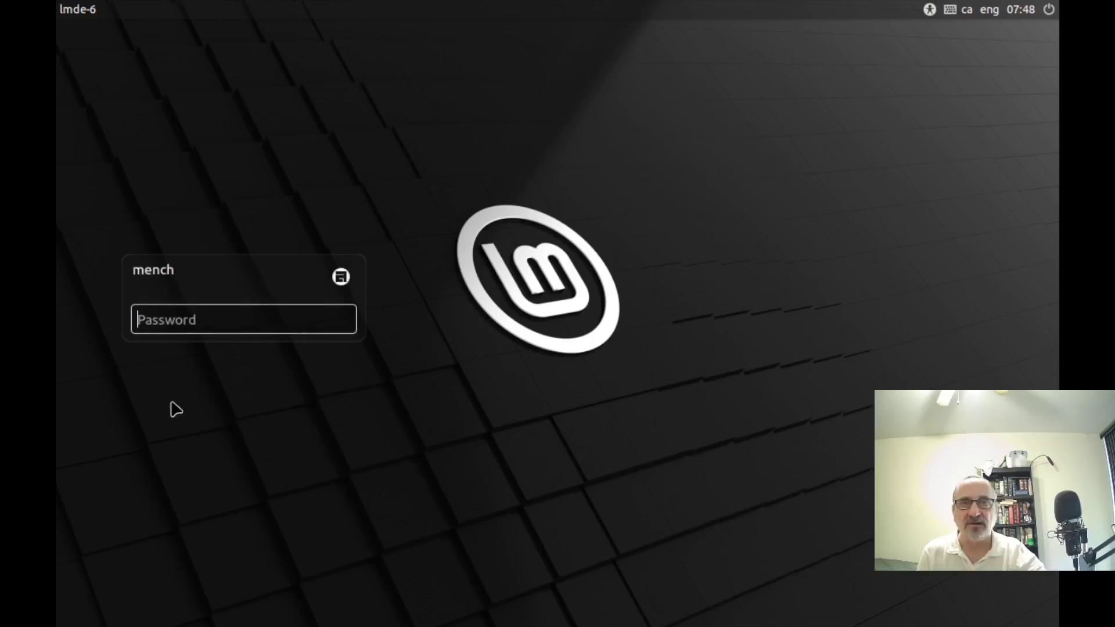
text(••)
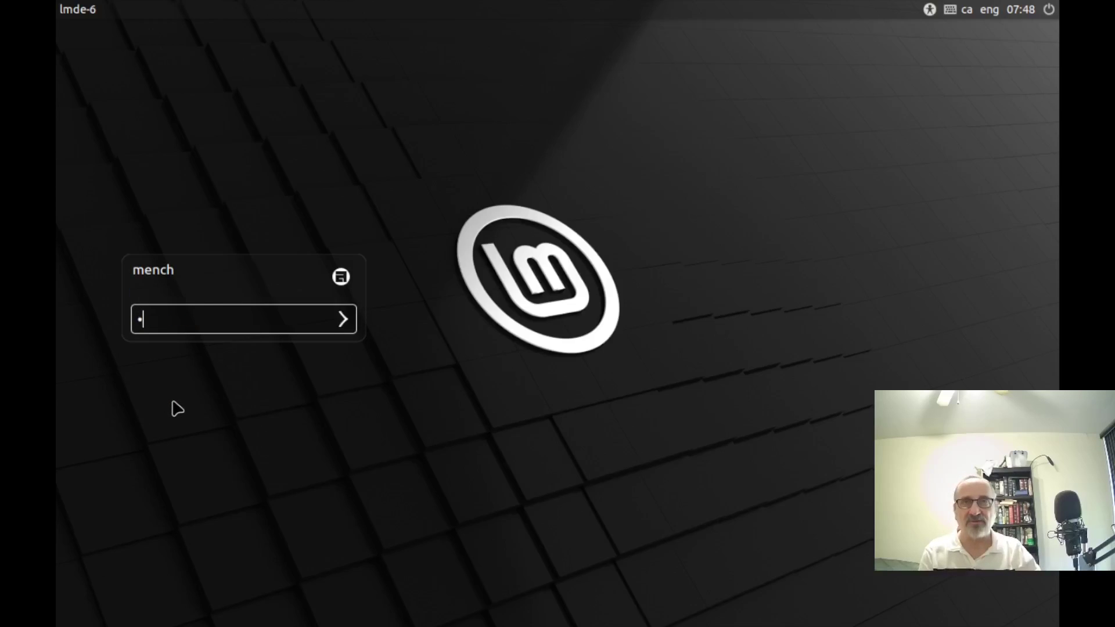
key(Return)
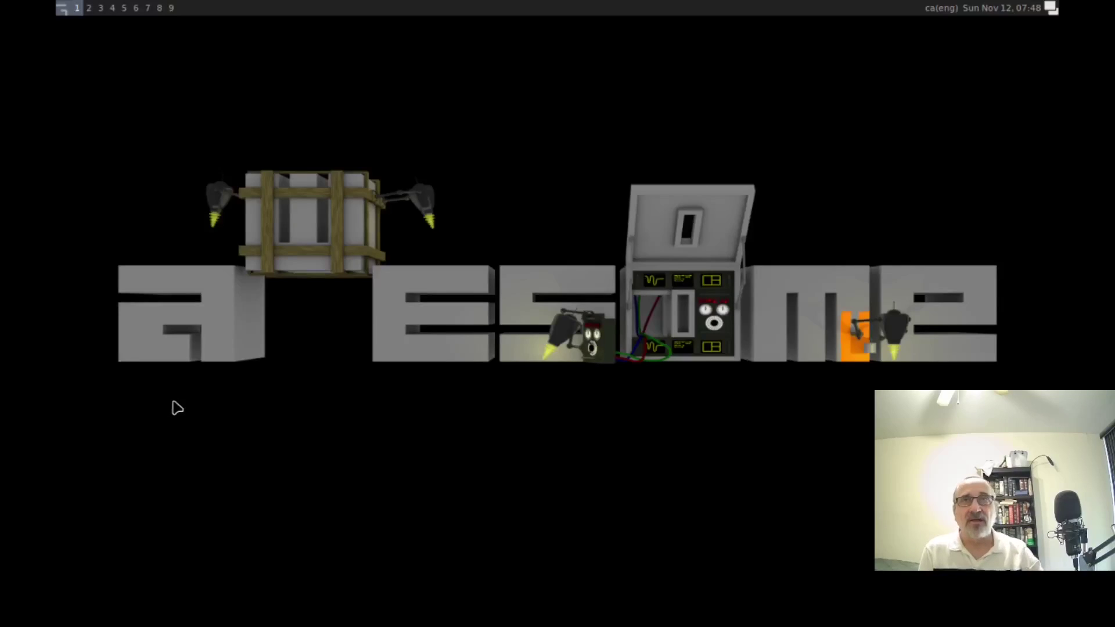
Step: Switch workspace 1 to a grid-style tiling layout and look through the Accessories category of the desktop's application menu
click(1052, 8)
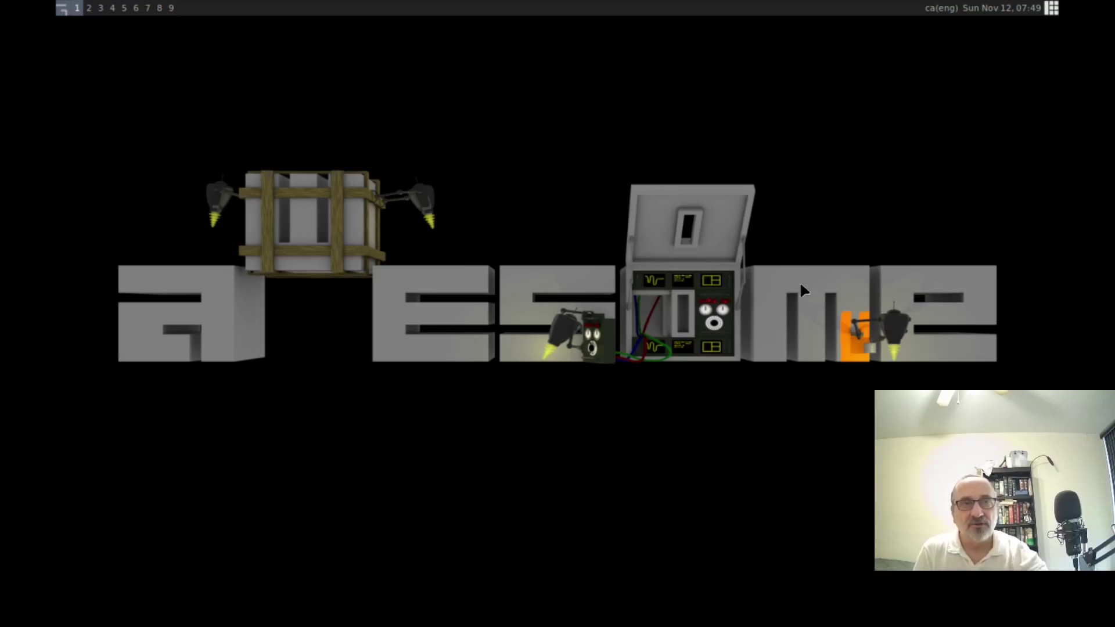
right_click(141, 405)
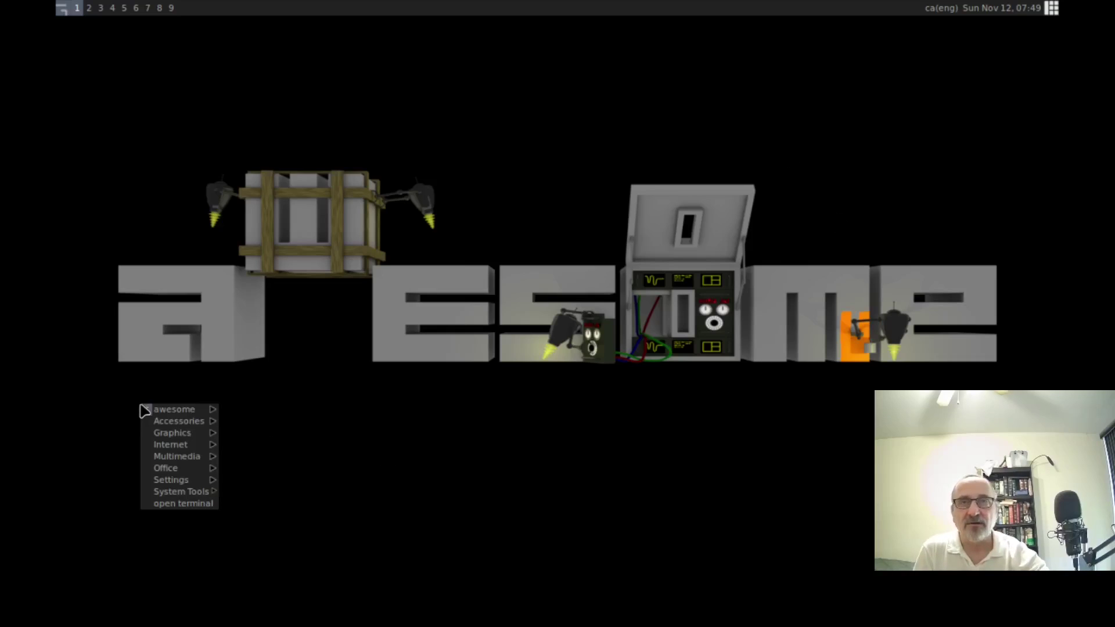
mouse_move(169, 436)
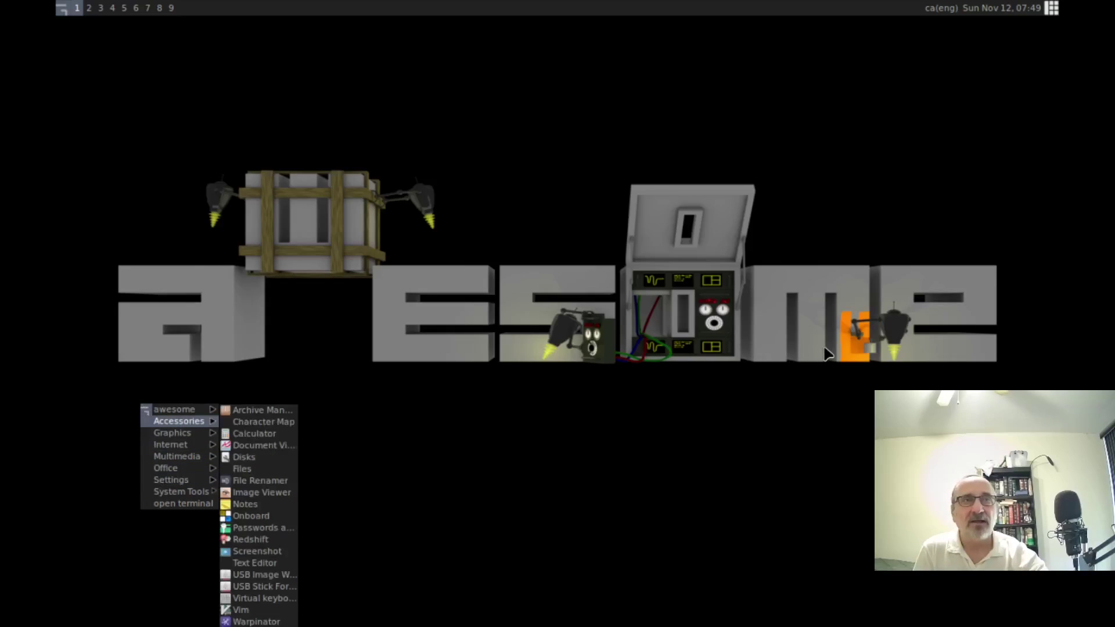
click(654, 421)
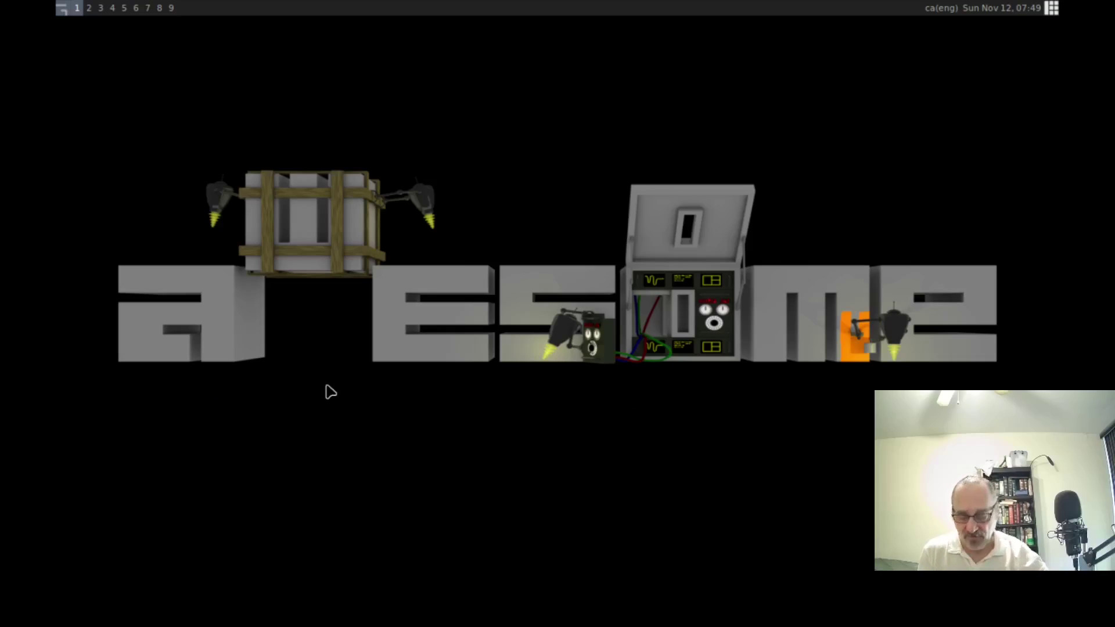
Step: Open a terminal, enlarge its font by several sizes and clear the screen
key(super+Return)
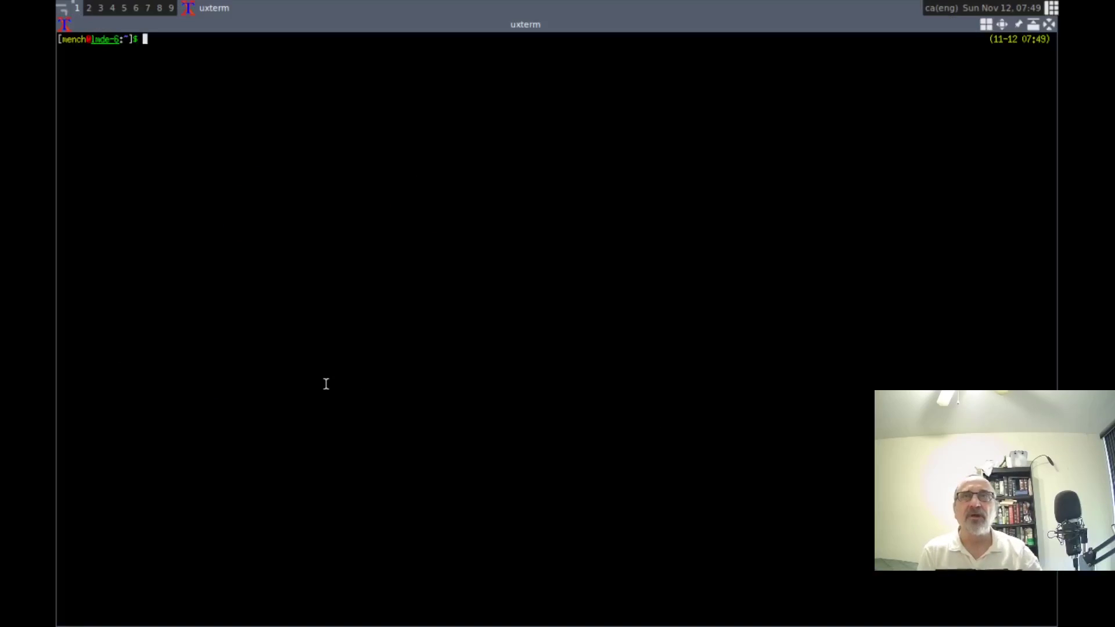
key(shift+KP_Add)
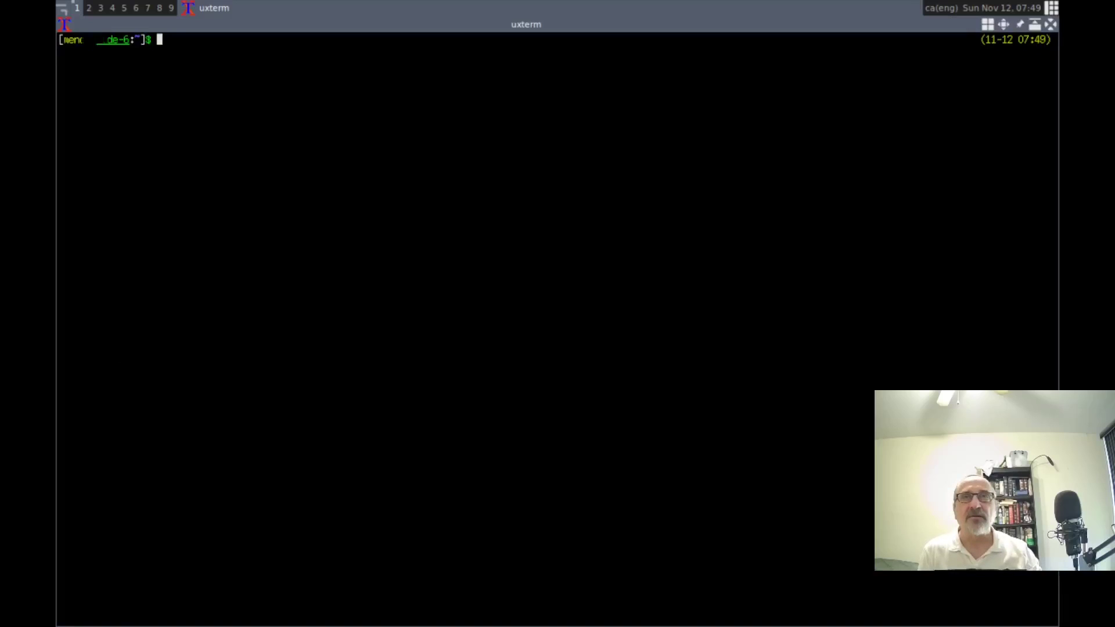
key(shift+KP_Add)
key(shift+KP_Add)
key(ctrl+l)
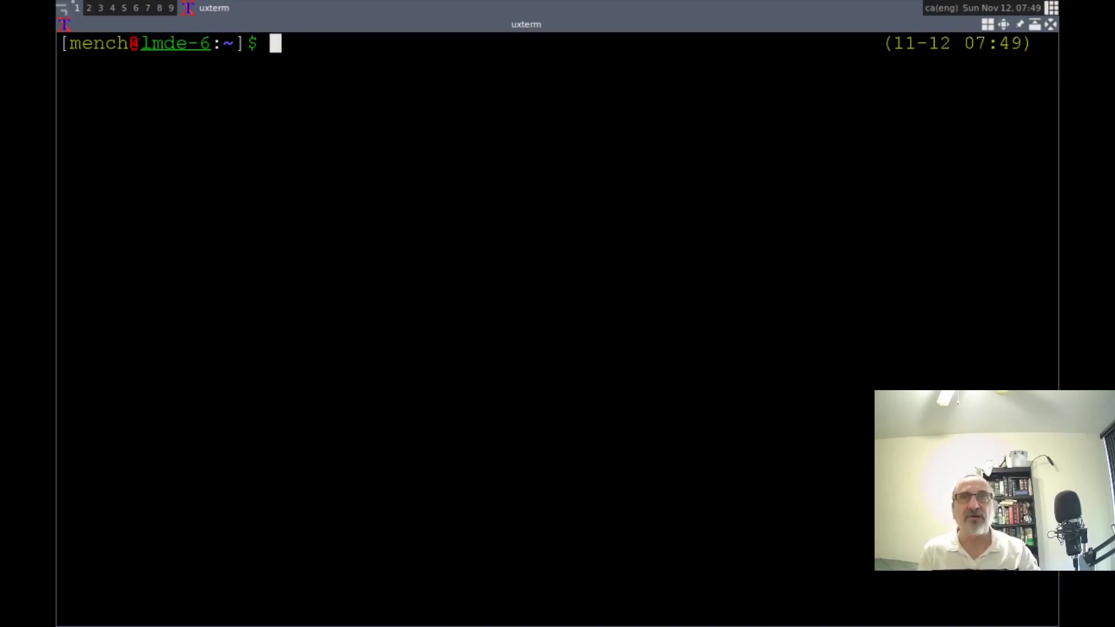
text(awe)
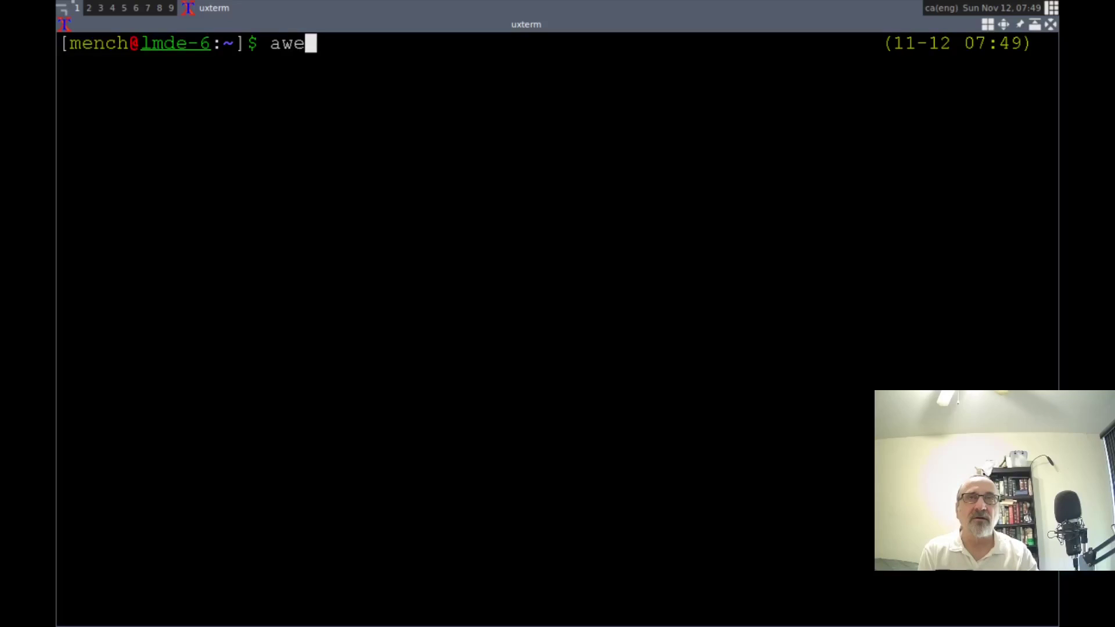
key(BackSpace)
key(BackSpace)
key(BackSpace)
Step: Set the display resolution with xrandr -s 1360x768, then clear and close the terminal
text(xrandr )
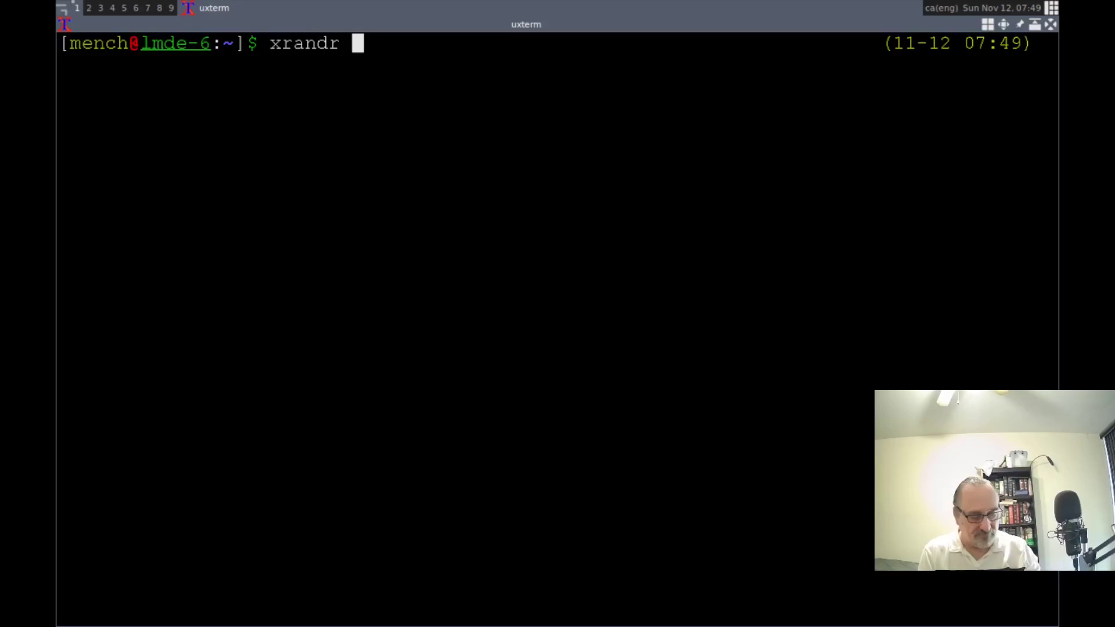
text(136)
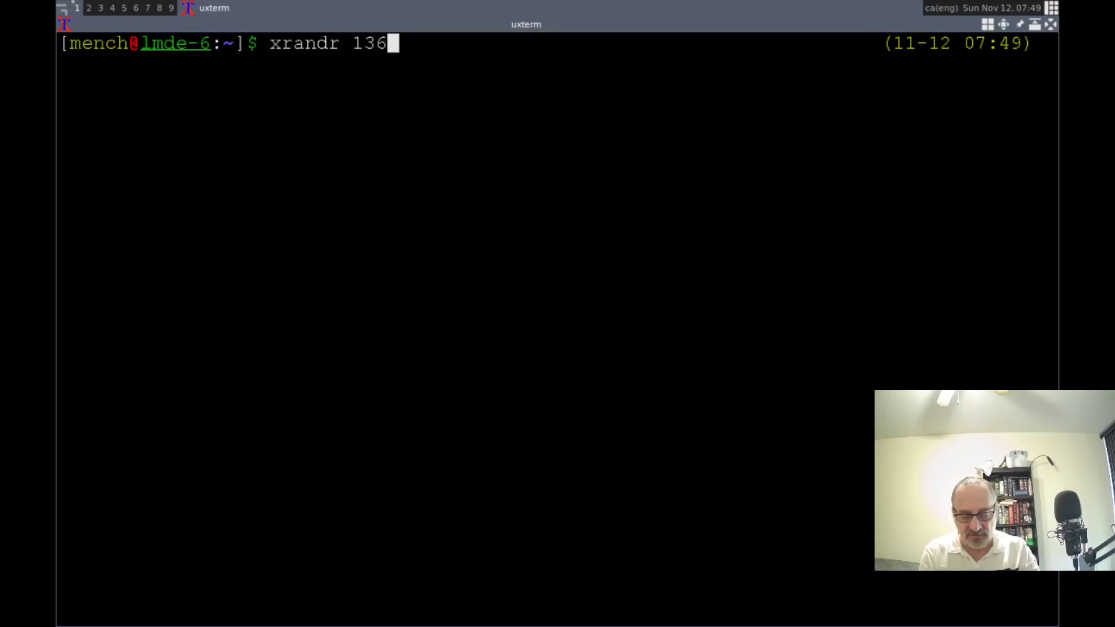
text(0)
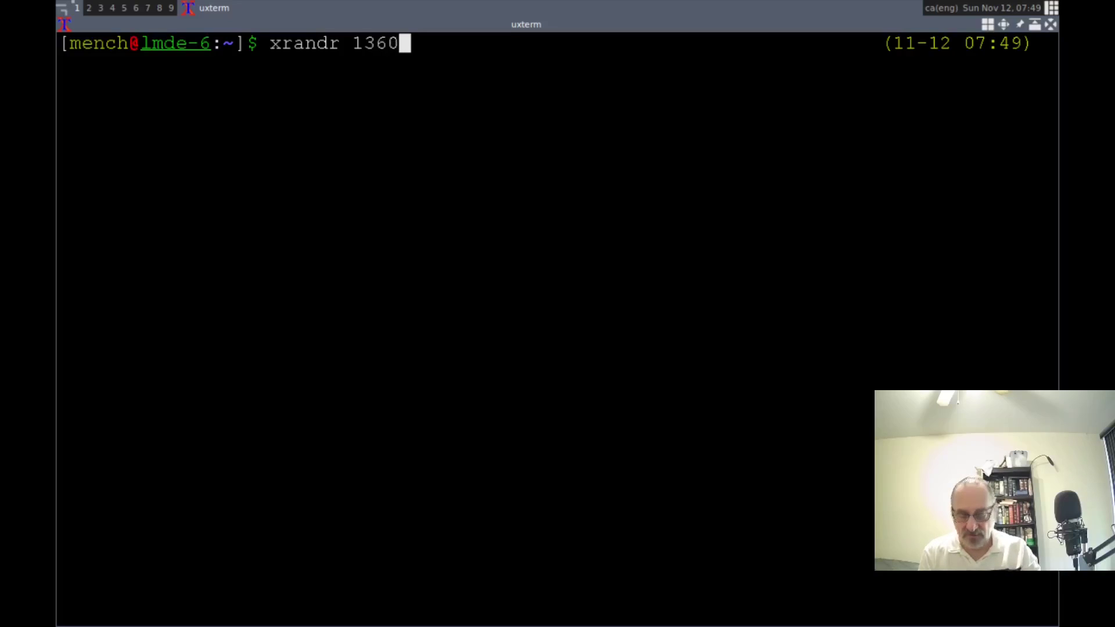
key(BackSpace)
key(BackSpace)
key(BackSpace)
key(BackSpace)
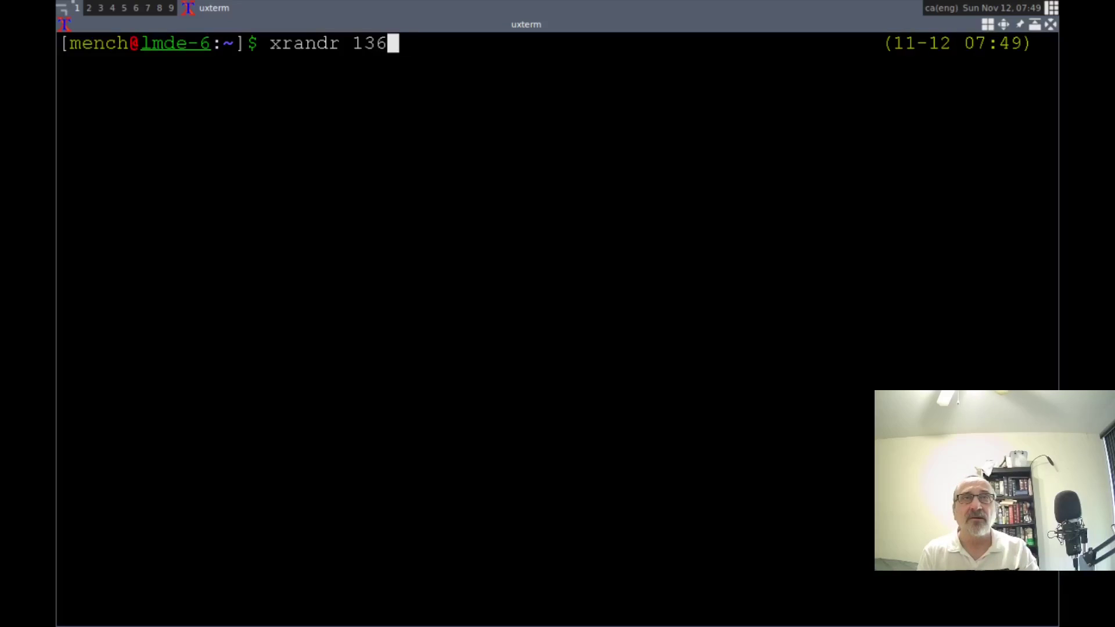
text(-)
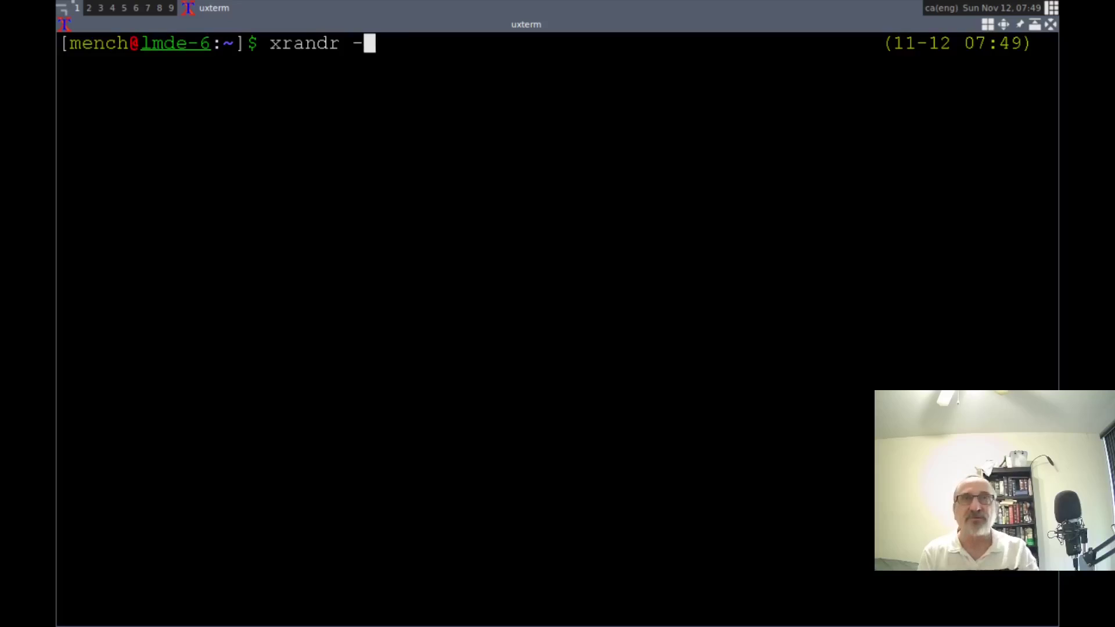
text(s )
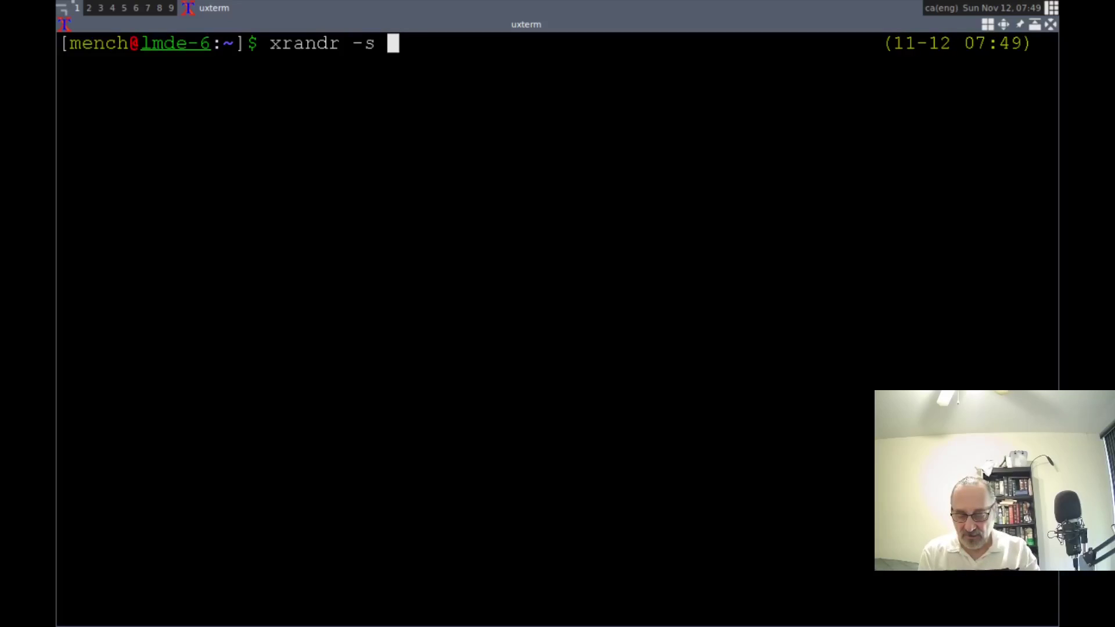
text(1360x)
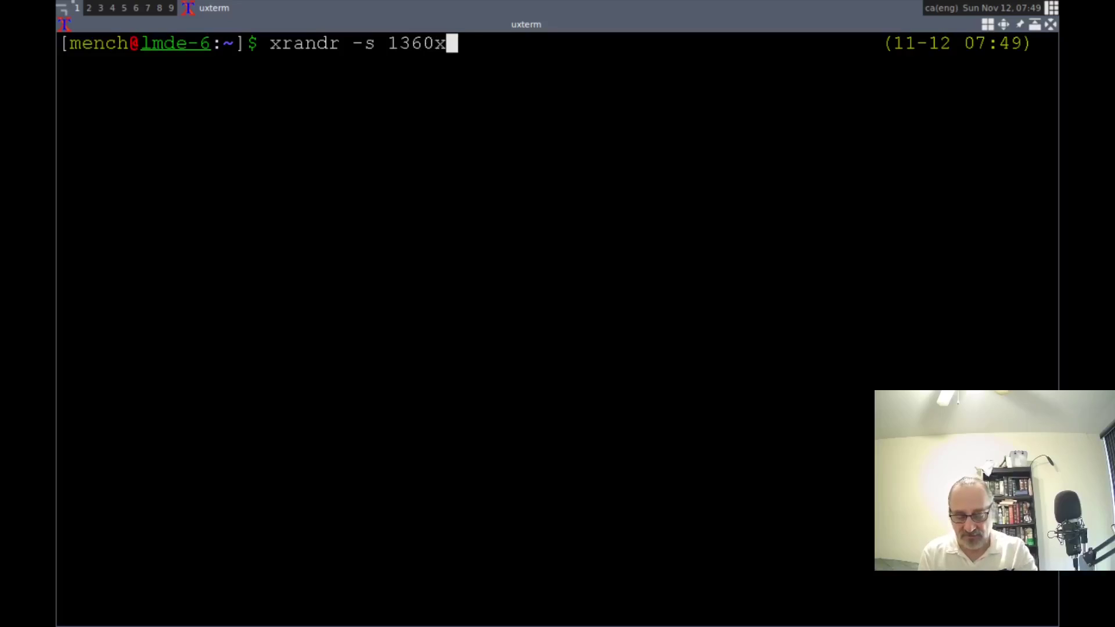
text(768)
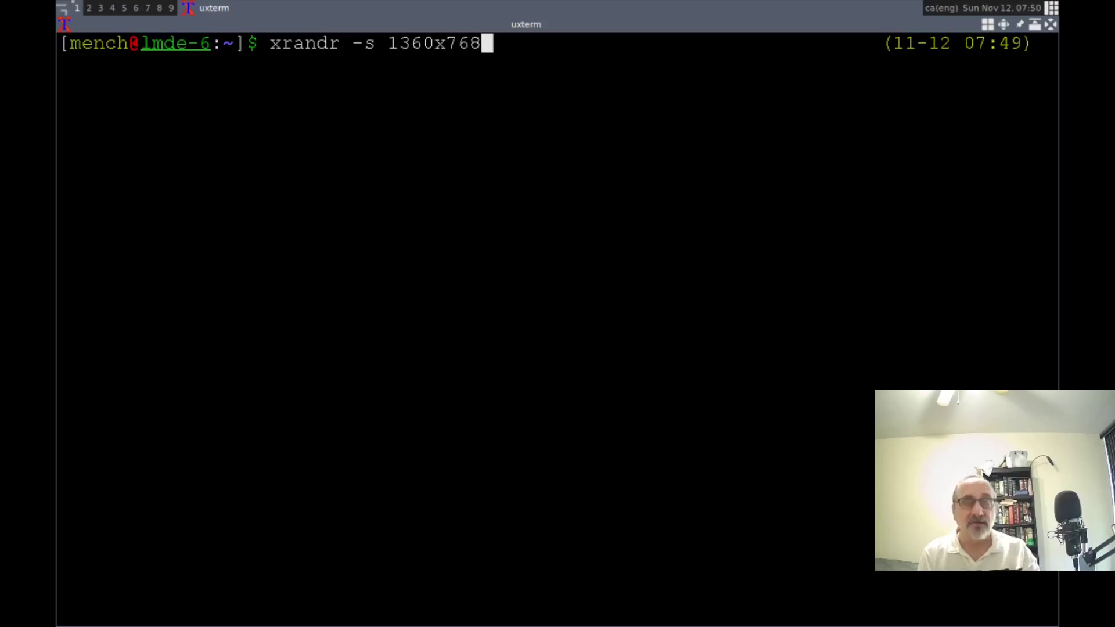
key(Return)
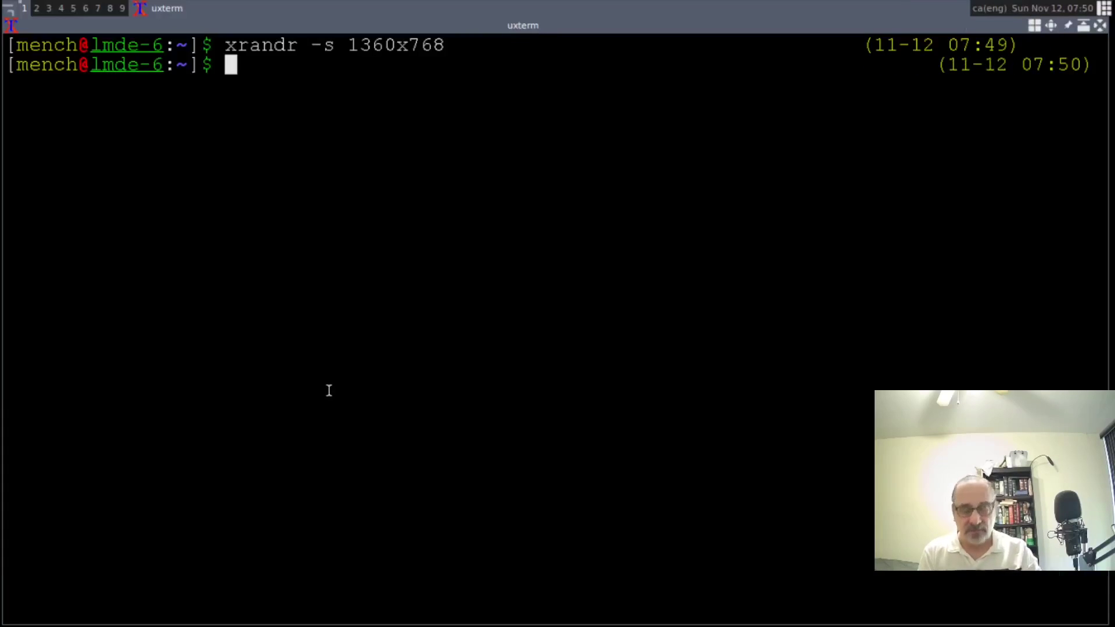
key(ctrl+l)
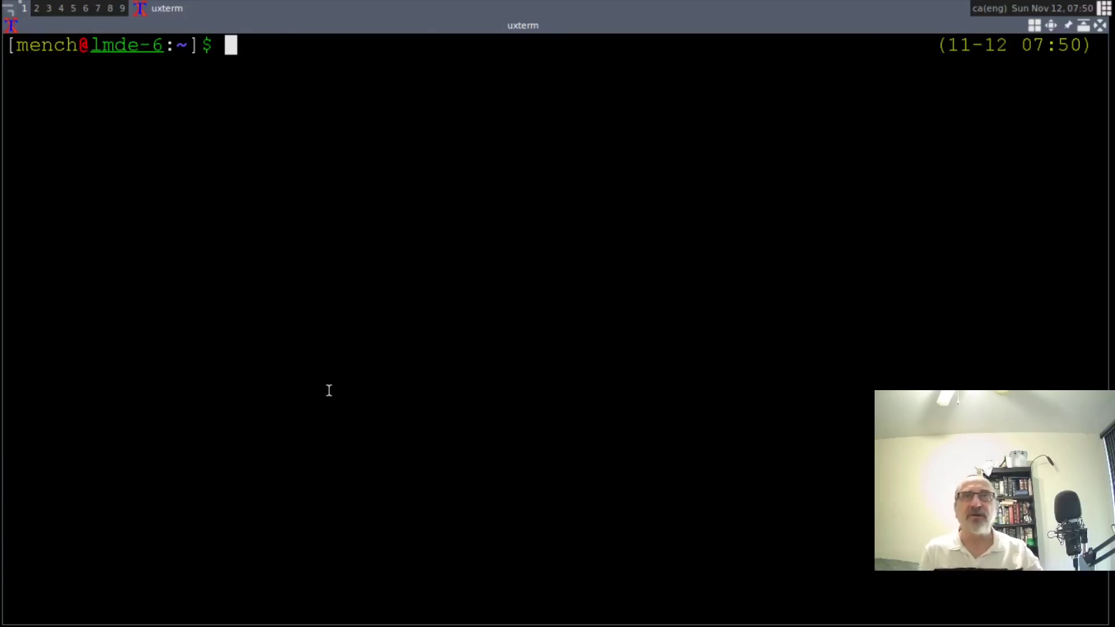
click(1099, 25)
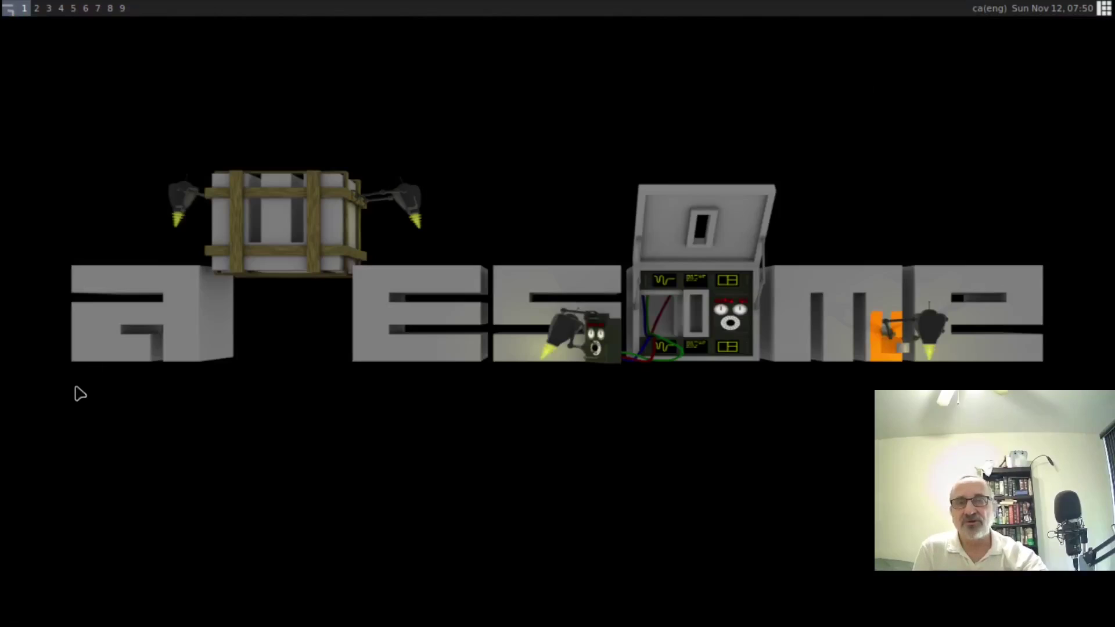
Step: Launch Htop from the System Tools applications to view the running processes, and close it
right_click(127, 388)
mouse_move(154, 406)
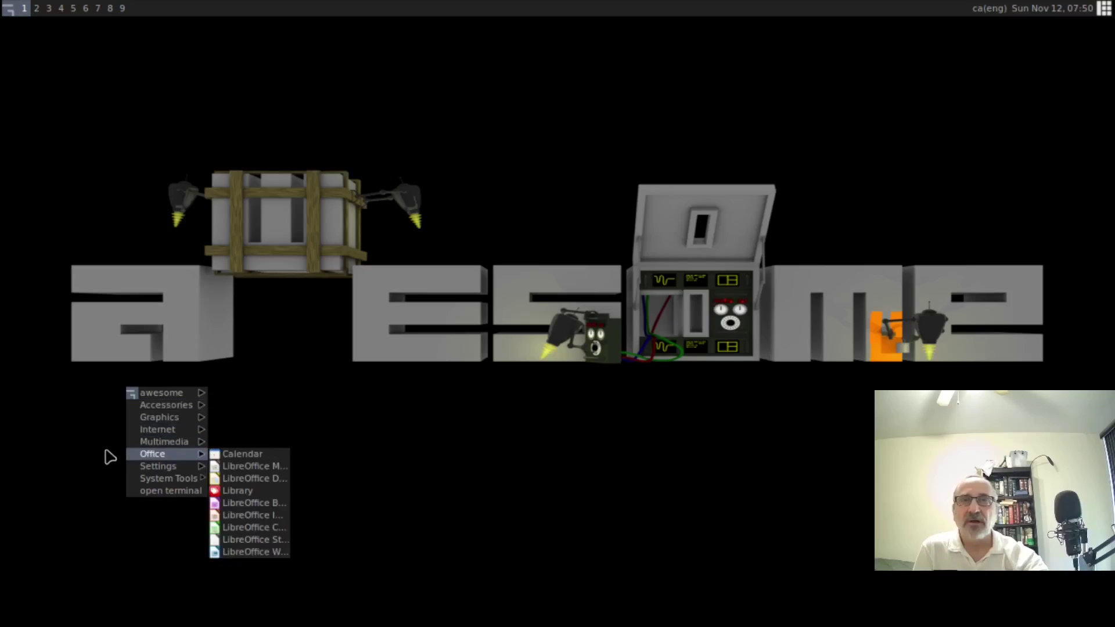
mouse_move(145, 436)
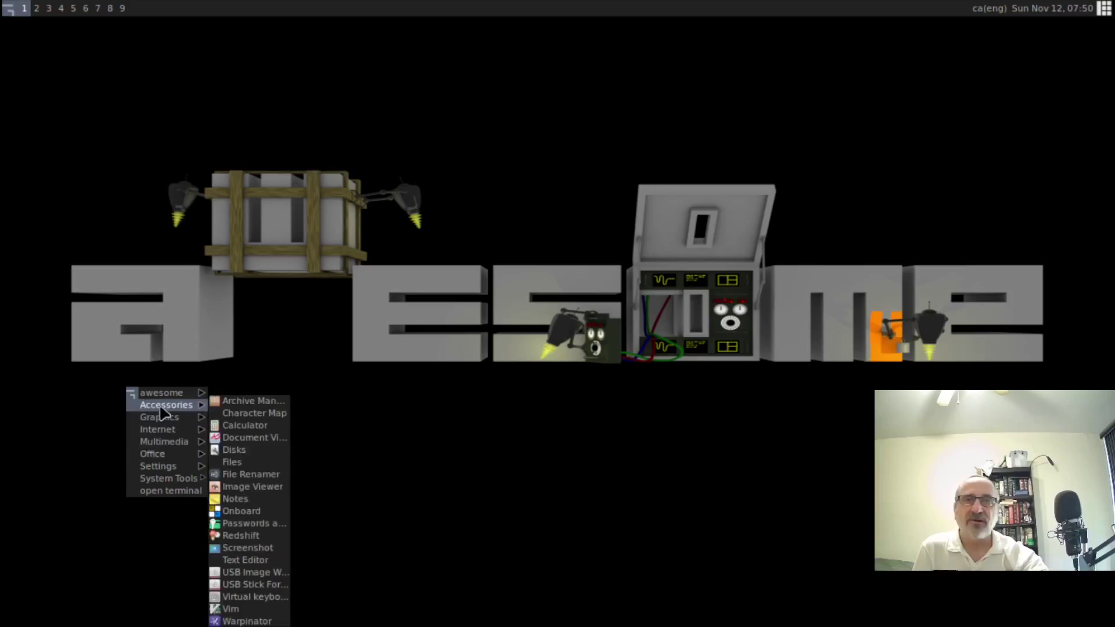
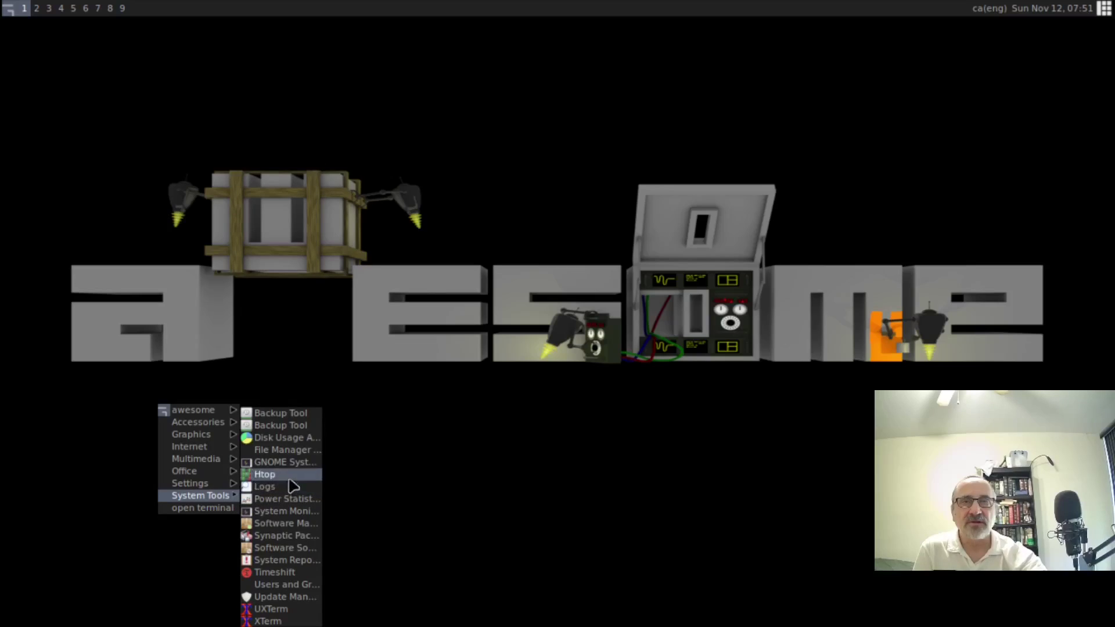
click(290, 474)
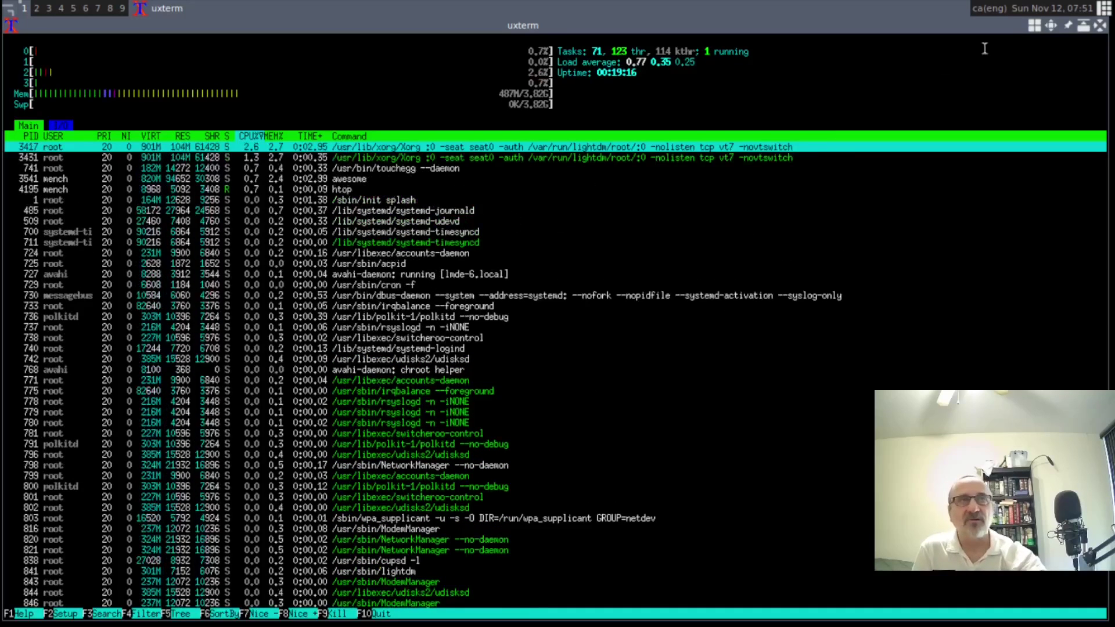
click(1100, 26)
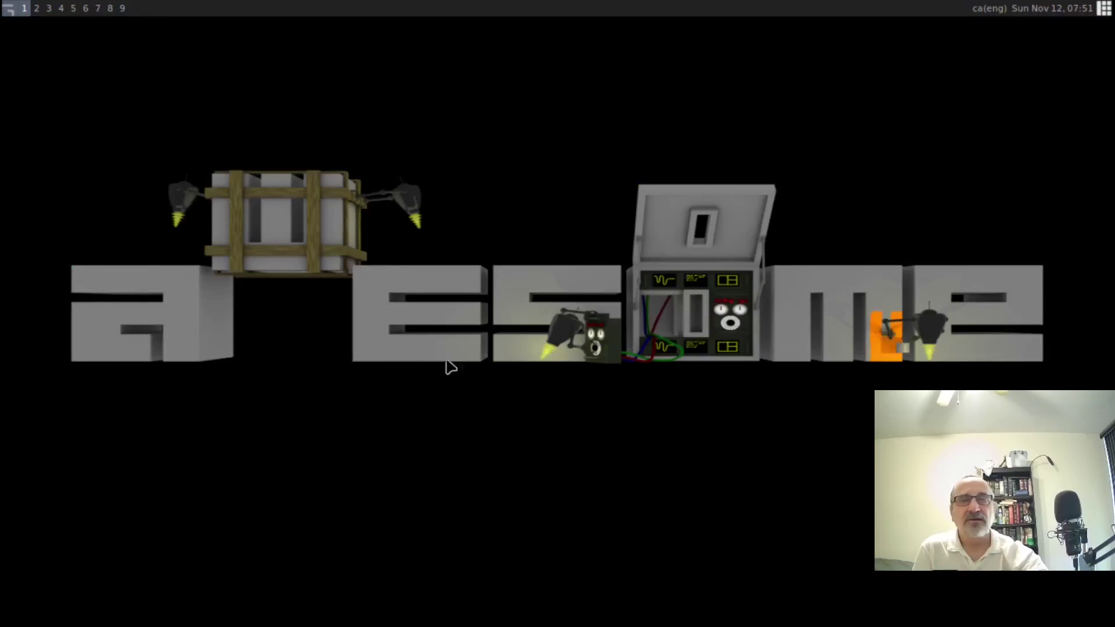
Step: Look through the Settings, Graphics and awesome categories of the desktop's application menu
right_click(228, 412)
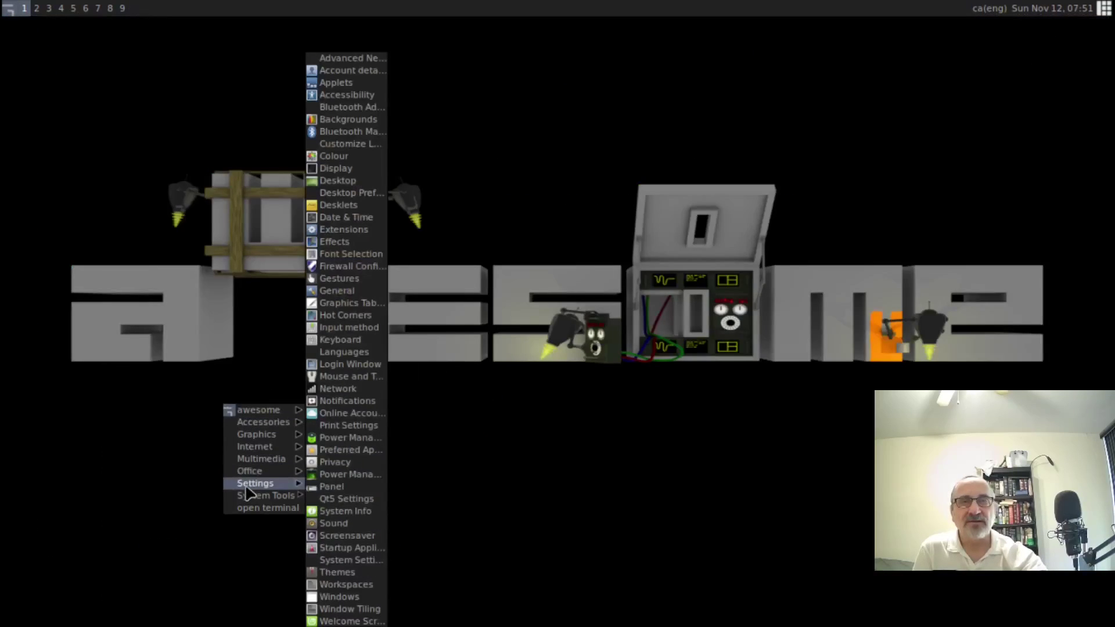
mouse_move(285, 473)
mouse_move(271, 440)
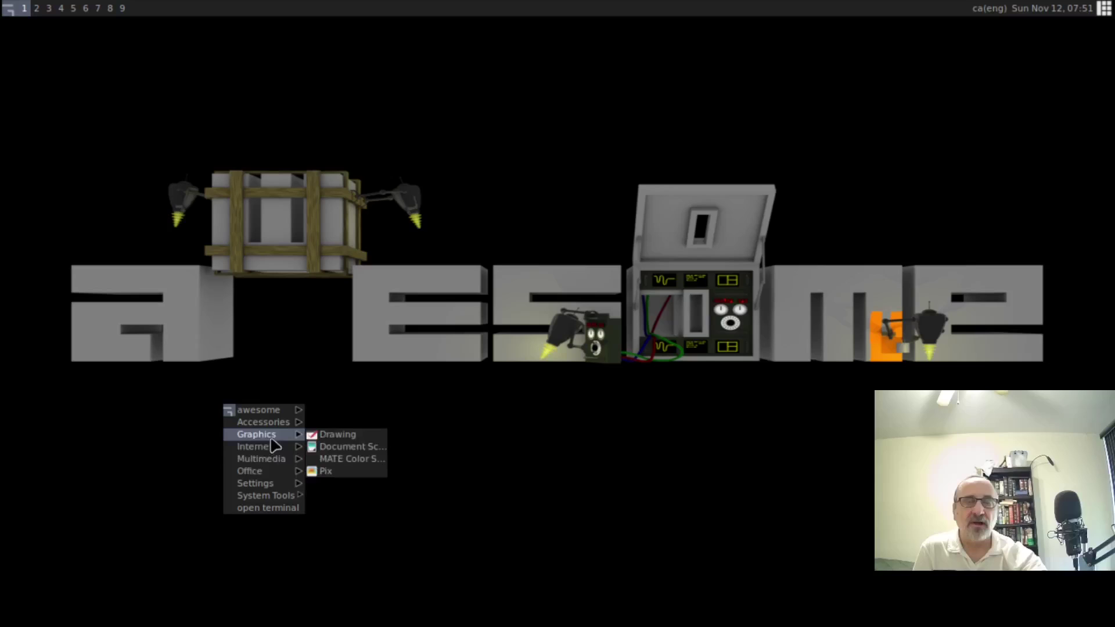
click(137, 454)
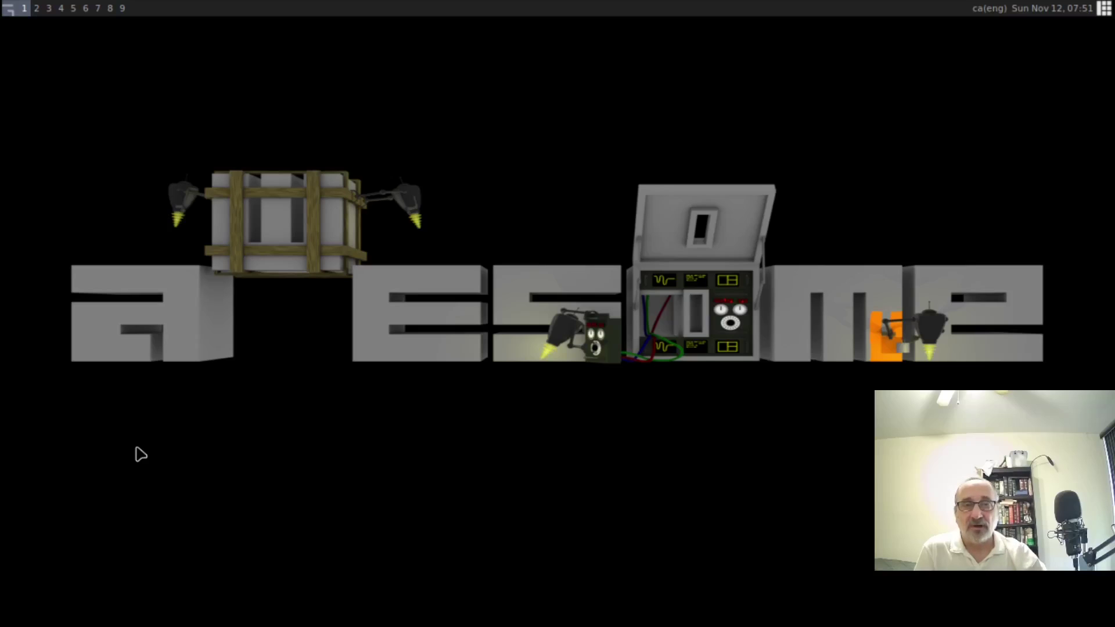
right_click(213, 424)
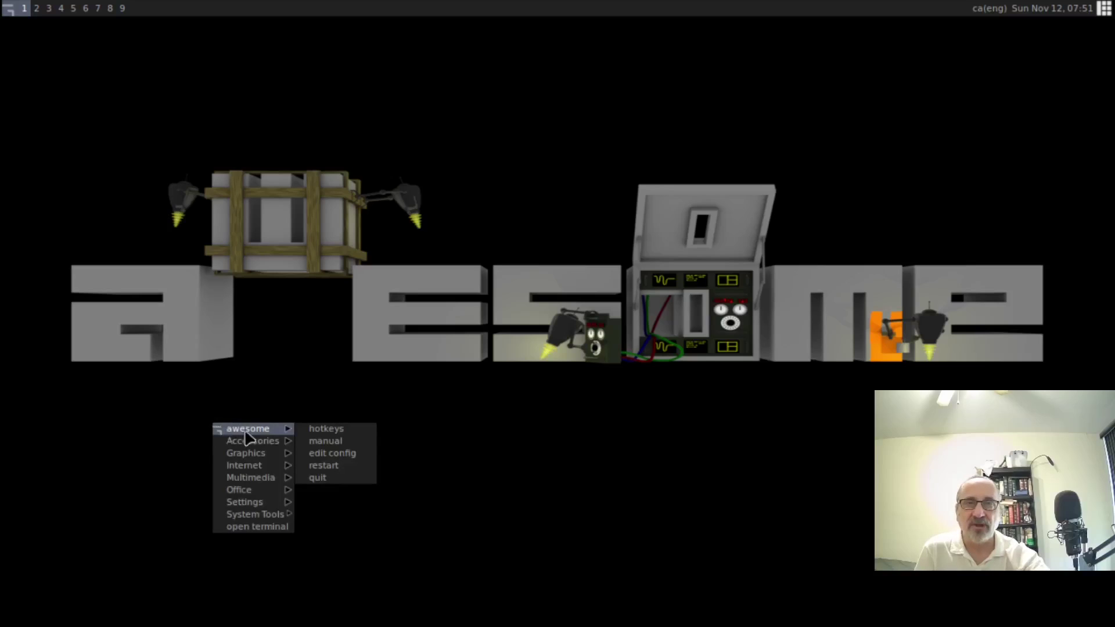
mouse_move(242, 466)
mouse_move(247, 504)
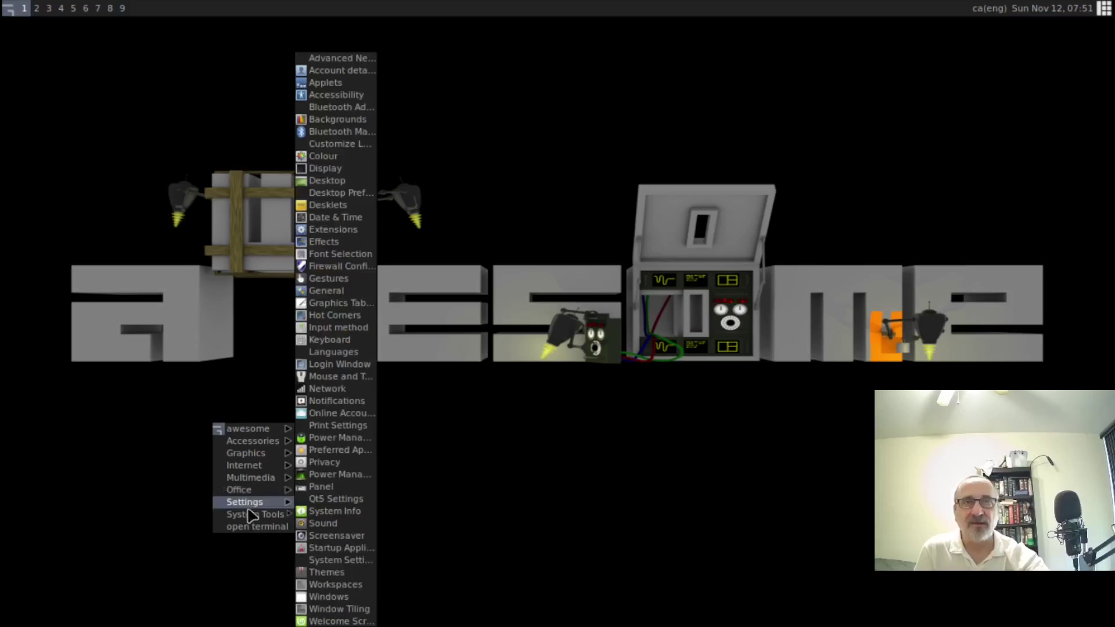
click(139, 448)
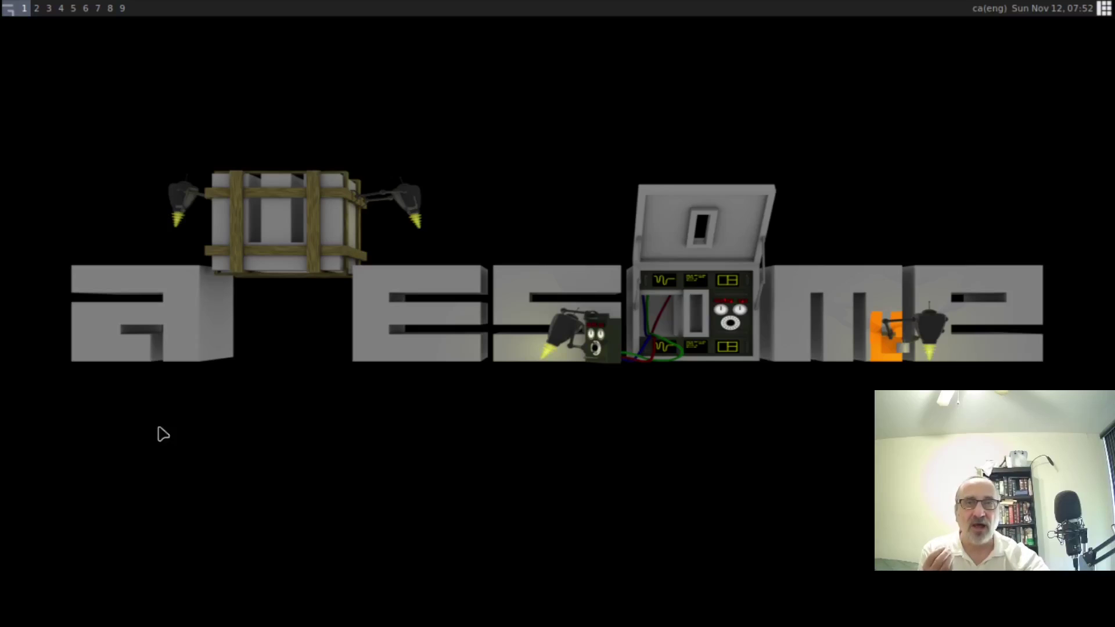
Step: Look through the Accessories, Graphics and System Tools categories of the desktop's application menu
right_click(159, 428)
mouse_move(173, 447)
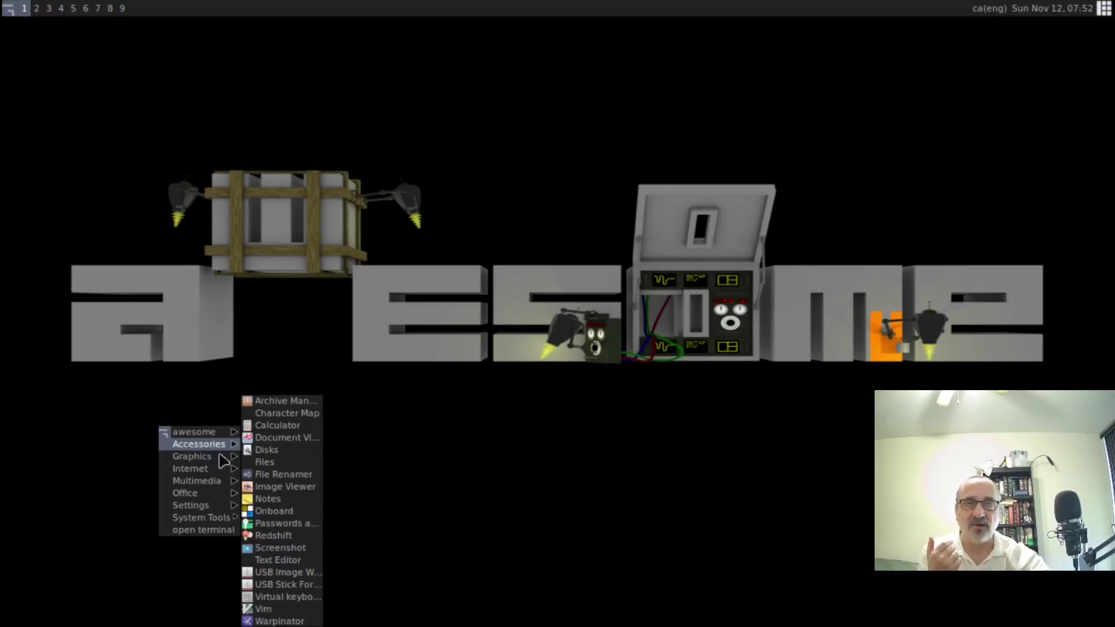
click(44, 441)
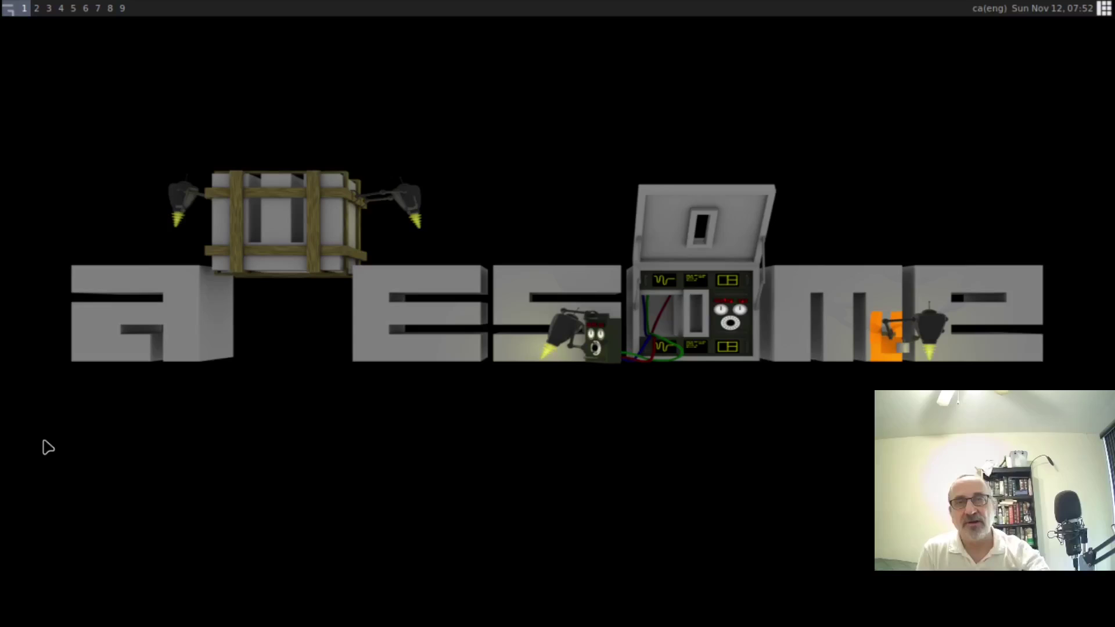
right_click(123, 429)
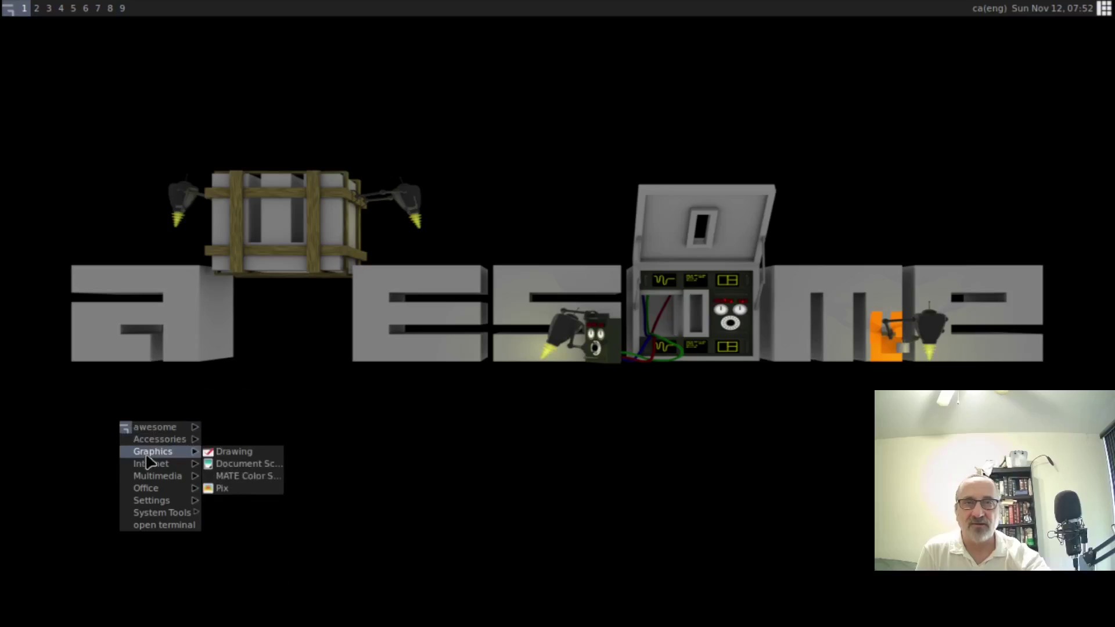
click(342, 451)
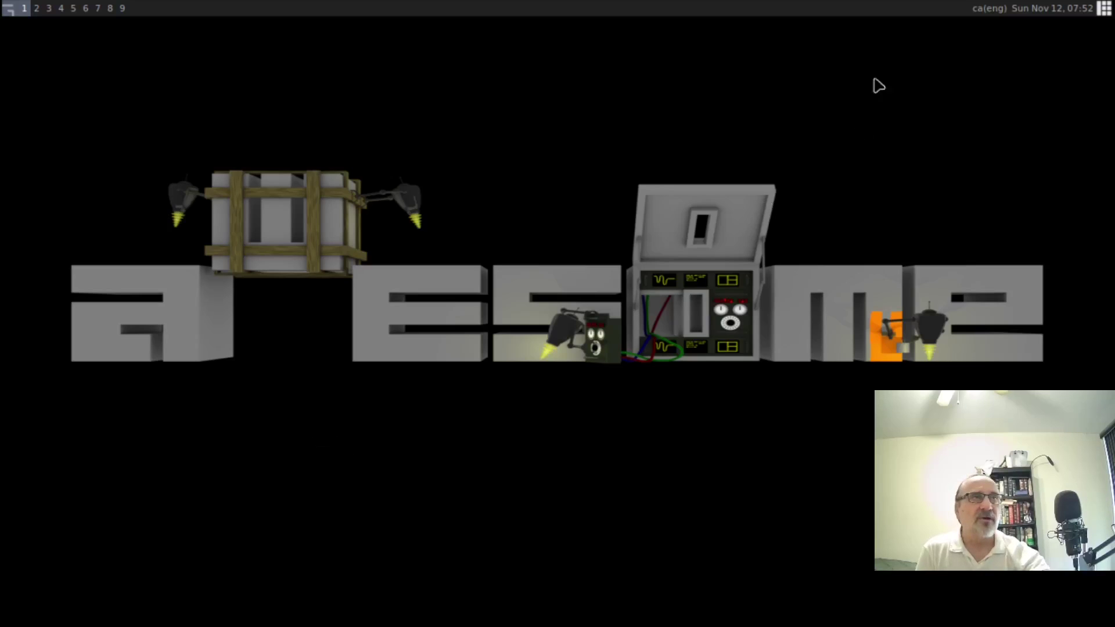
right_click(198, 459)
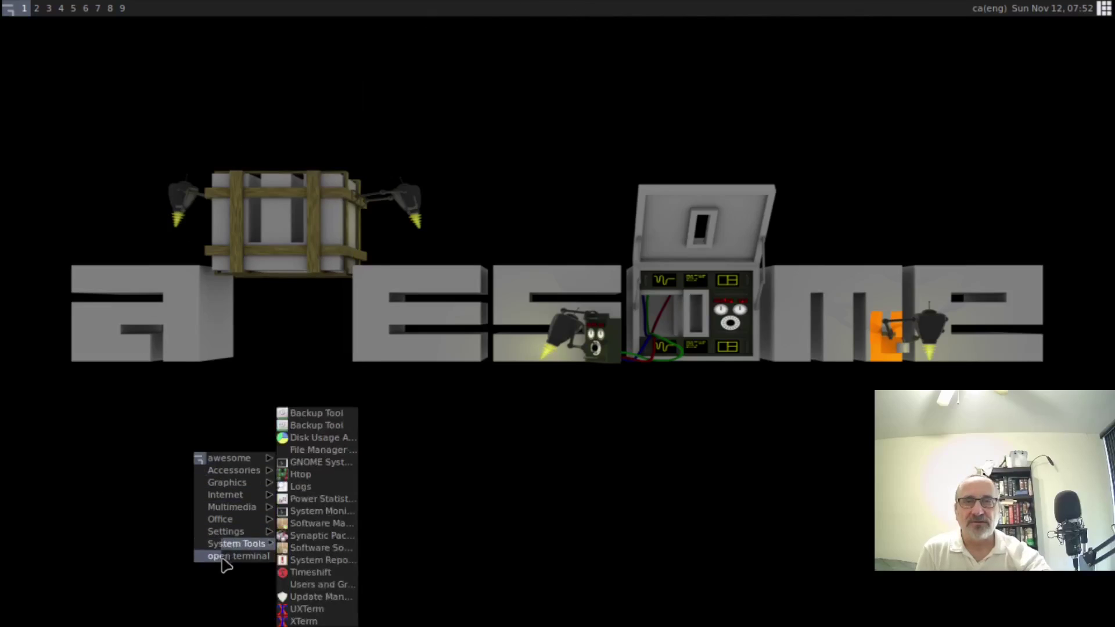
click(465, 520)
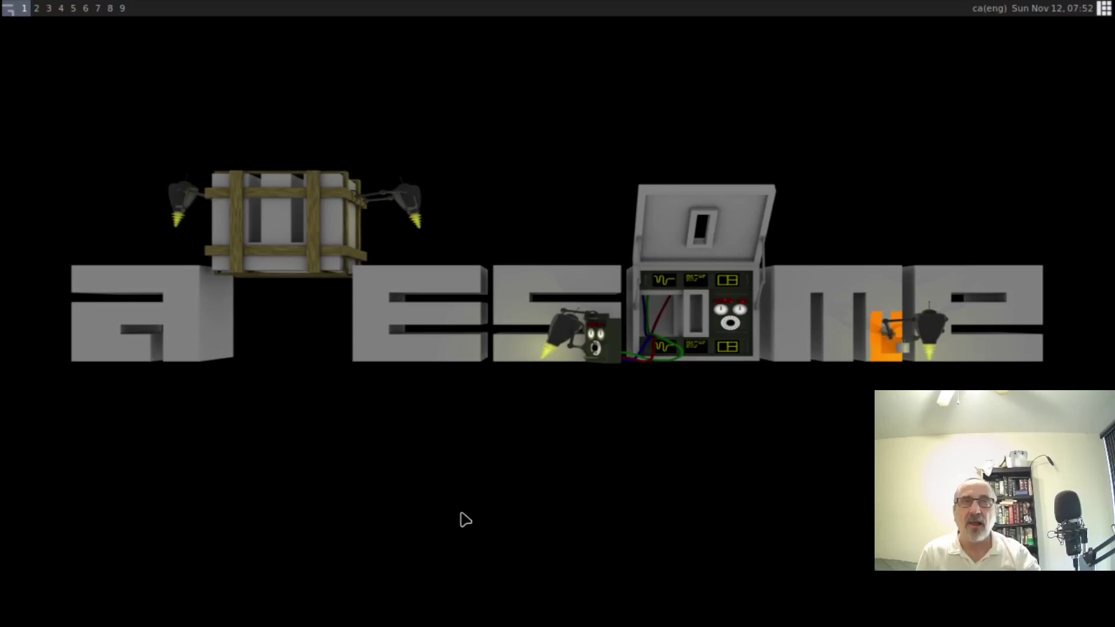
Step: Launch the Firefox Web Browser by searching for fire in the application launcher, and close it
key(super+p)
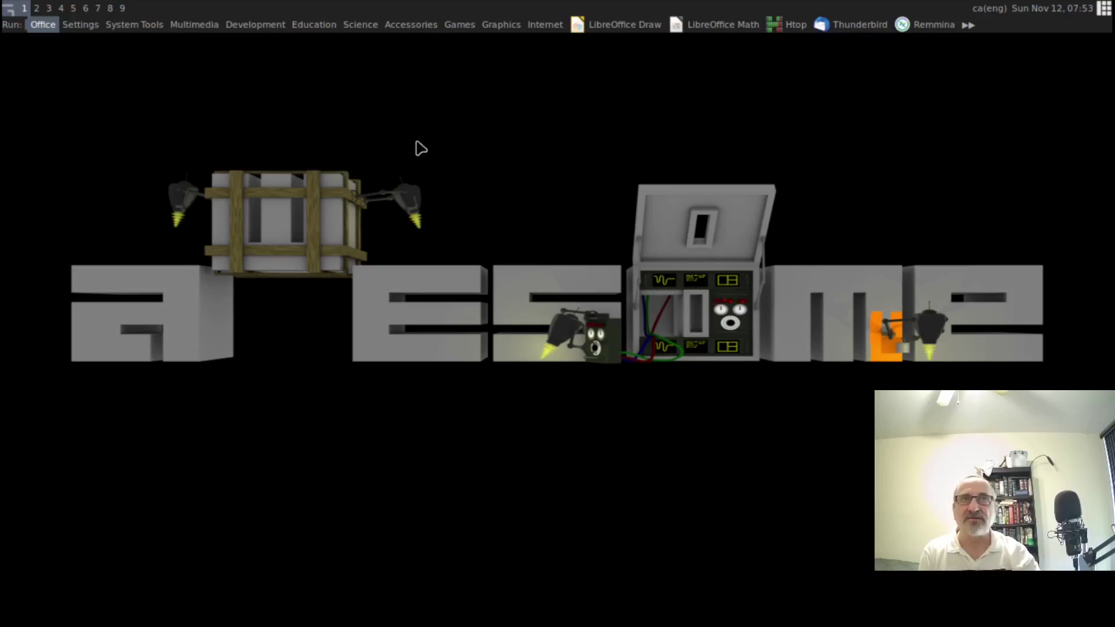
text(f)
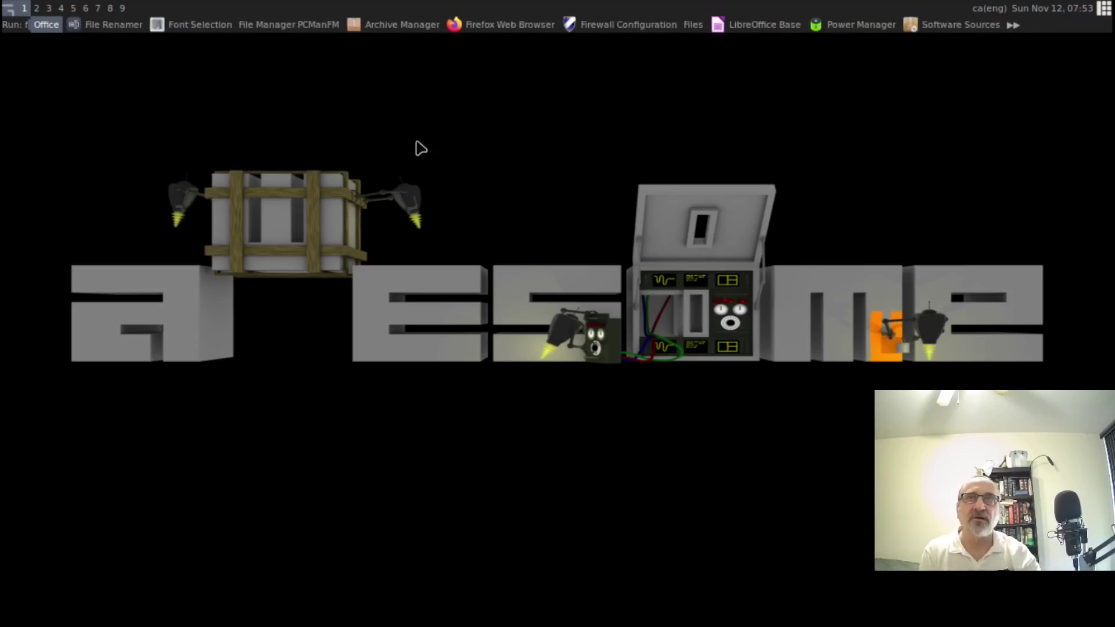
text(ire)
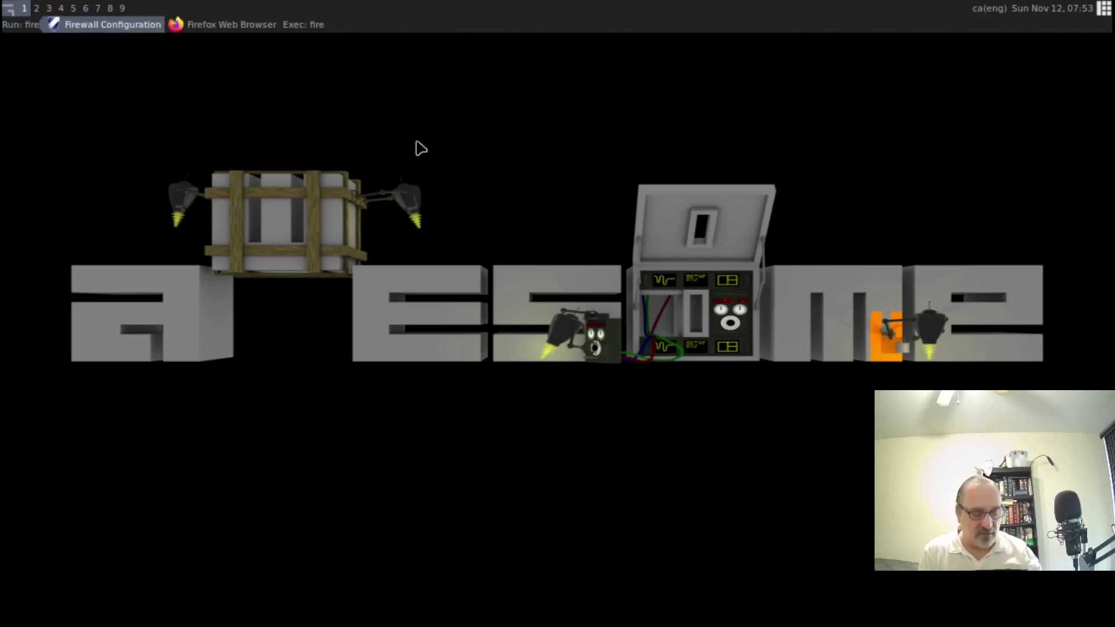
key(Right)
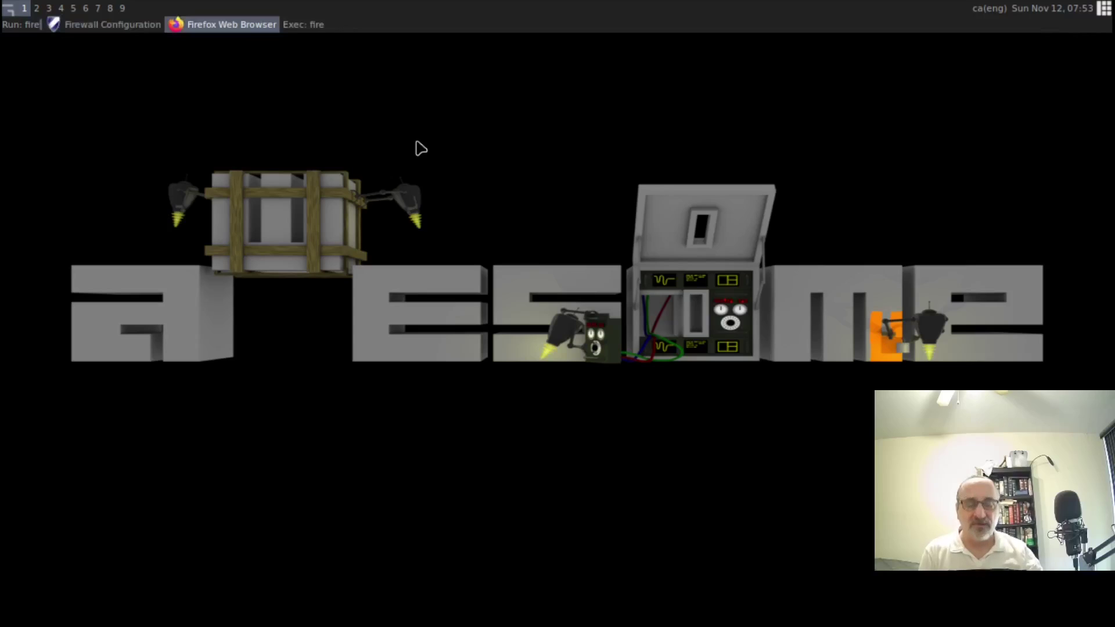
key(Return)
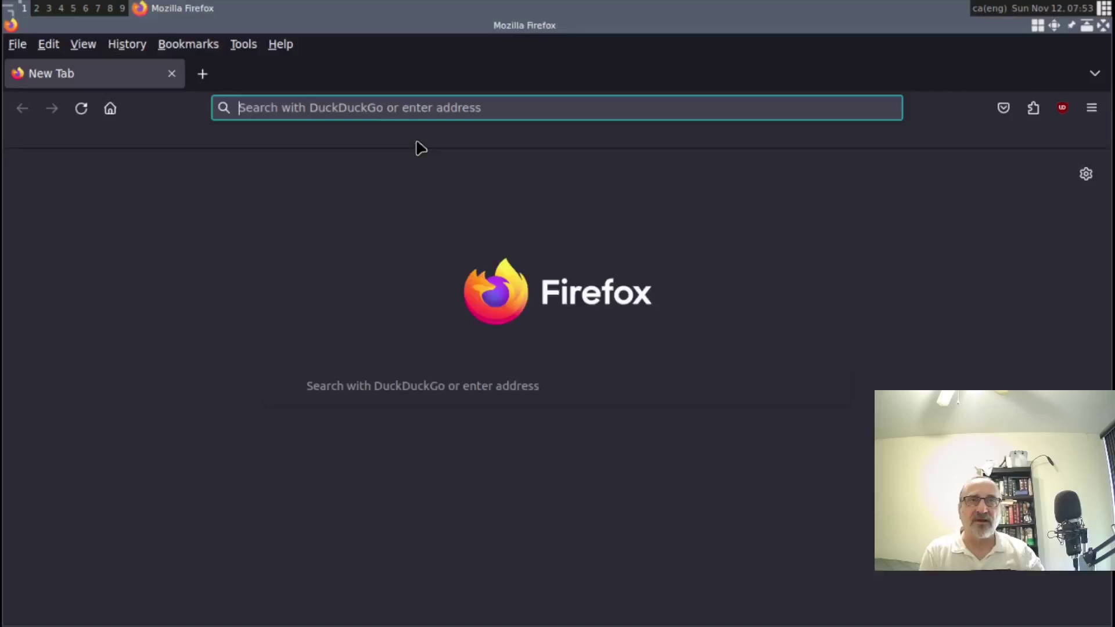
click(1102, 26)
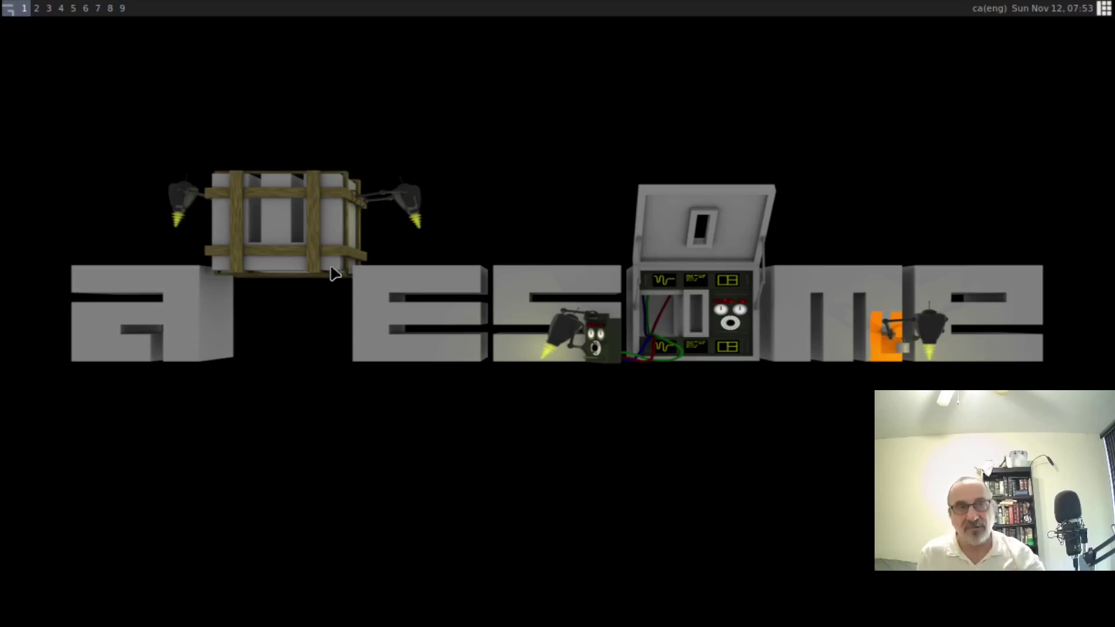
Step: Open a terminal from the desktop's application menu and enlarge its font by several sizes
right_click(277, 378)
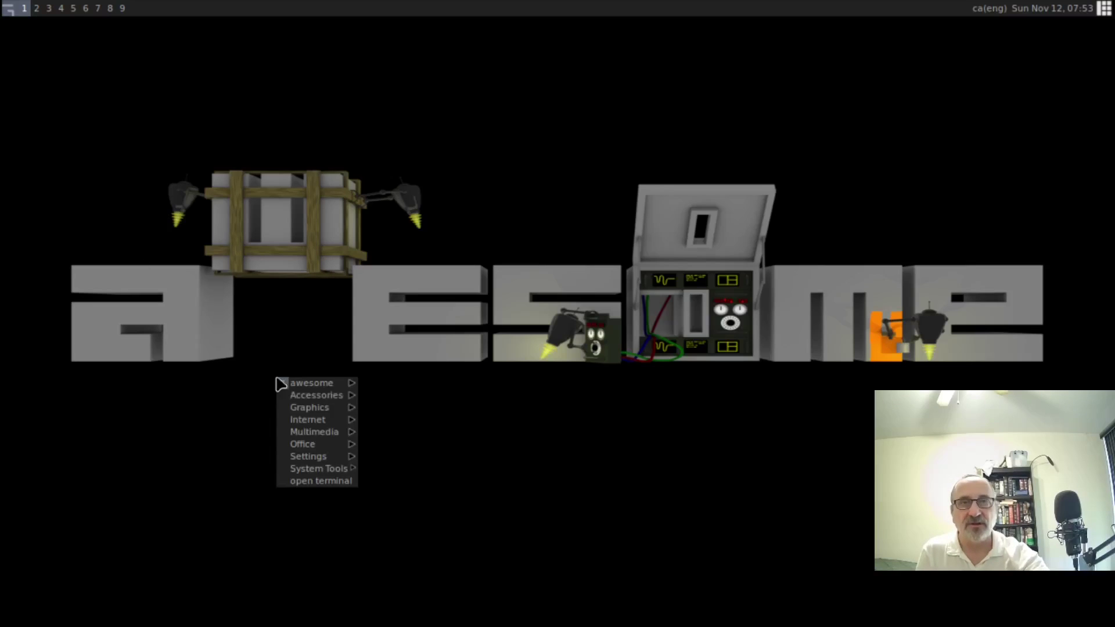
click(317, 480)
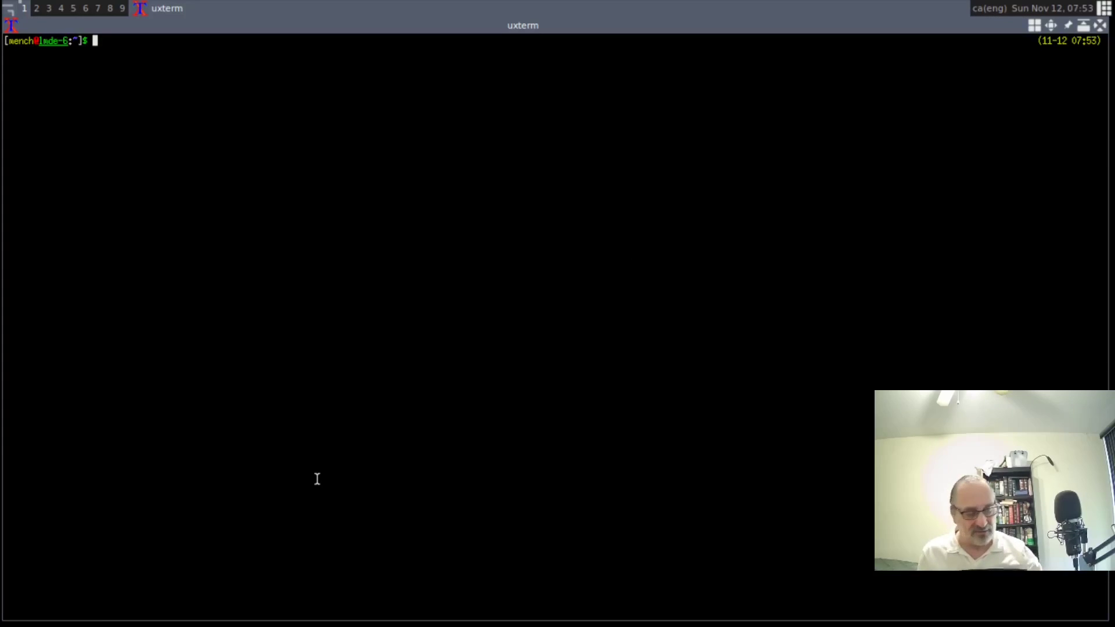
key(shift+KP_Add)
key(shift+KP_Add)
key(shift+KP_Add)
key(shift+KP_Add)
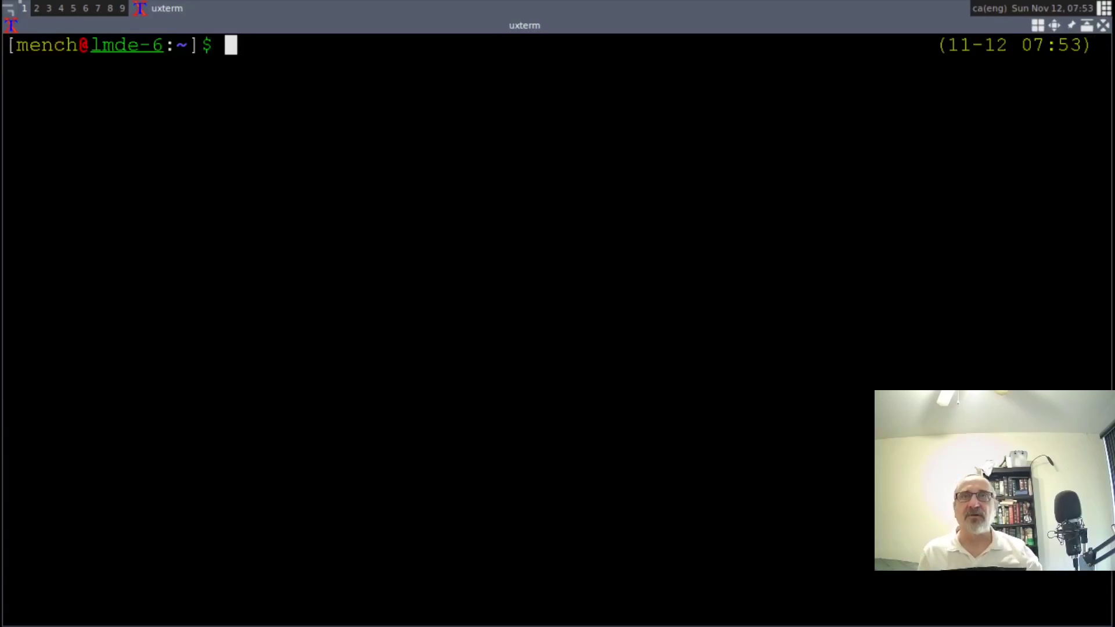
text(+)
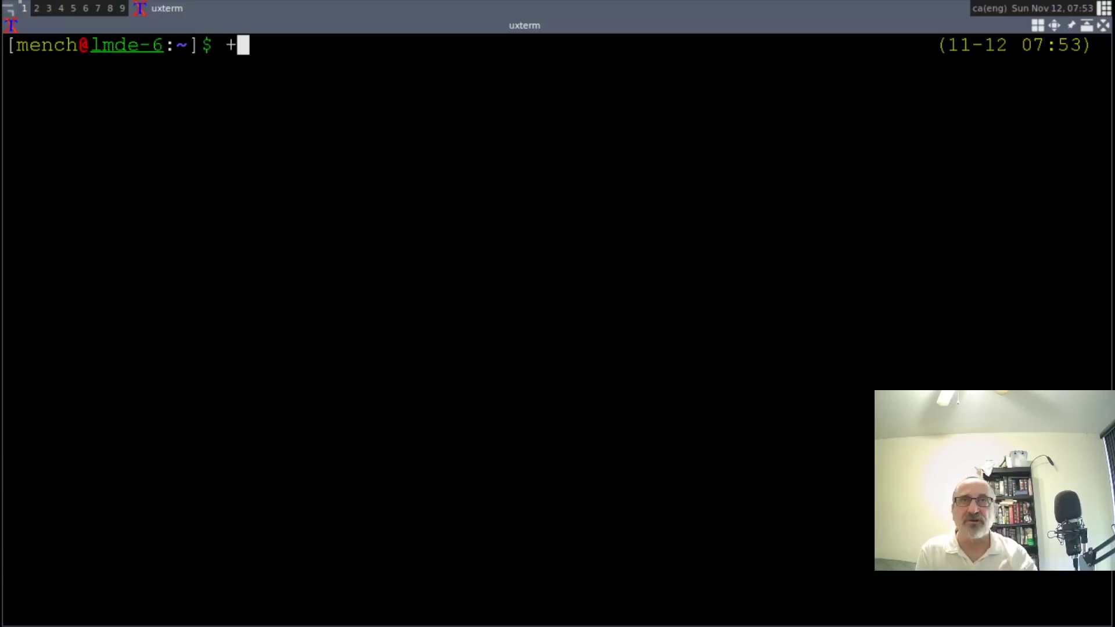
key(BackSpace)
text(git cone)
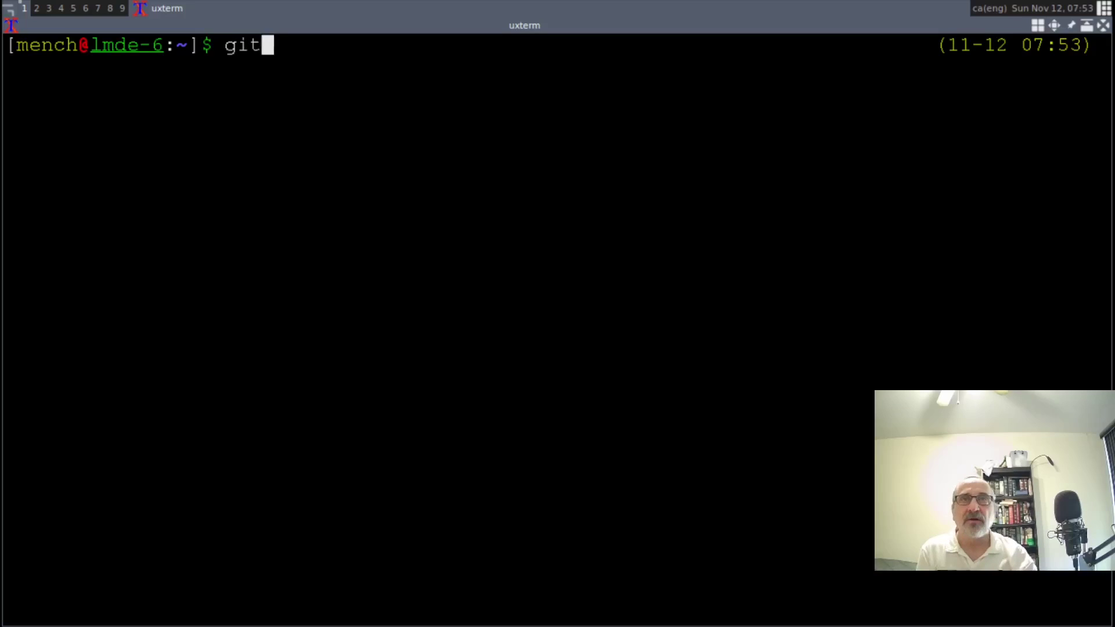
key(BackSpace)
key(BackSpace)
key(BackSpace)
key(BackSpace)
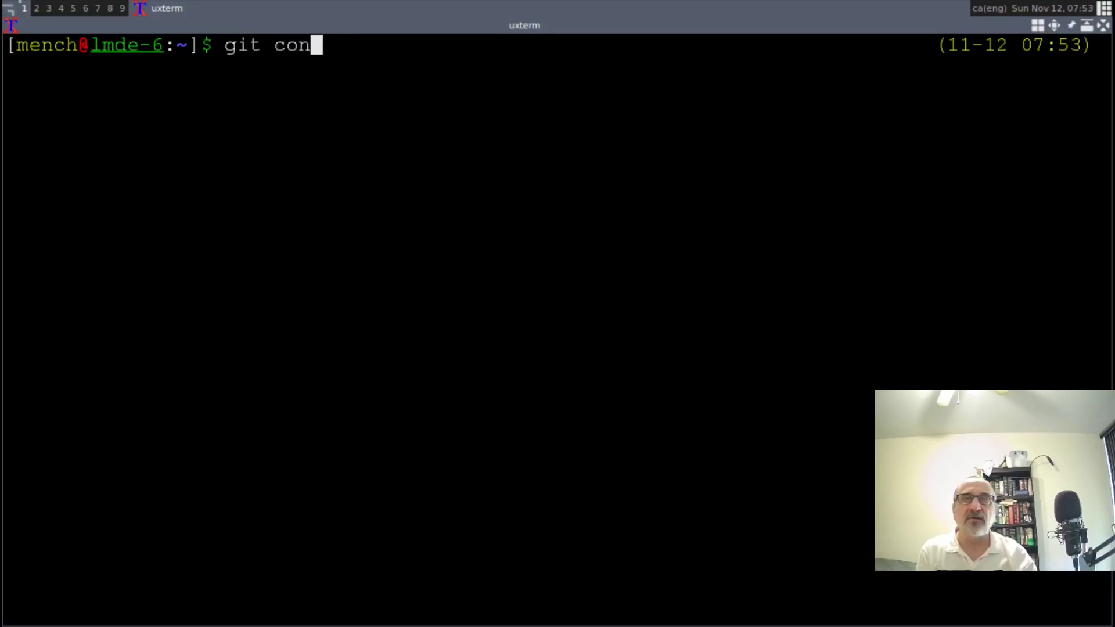
text(clone )
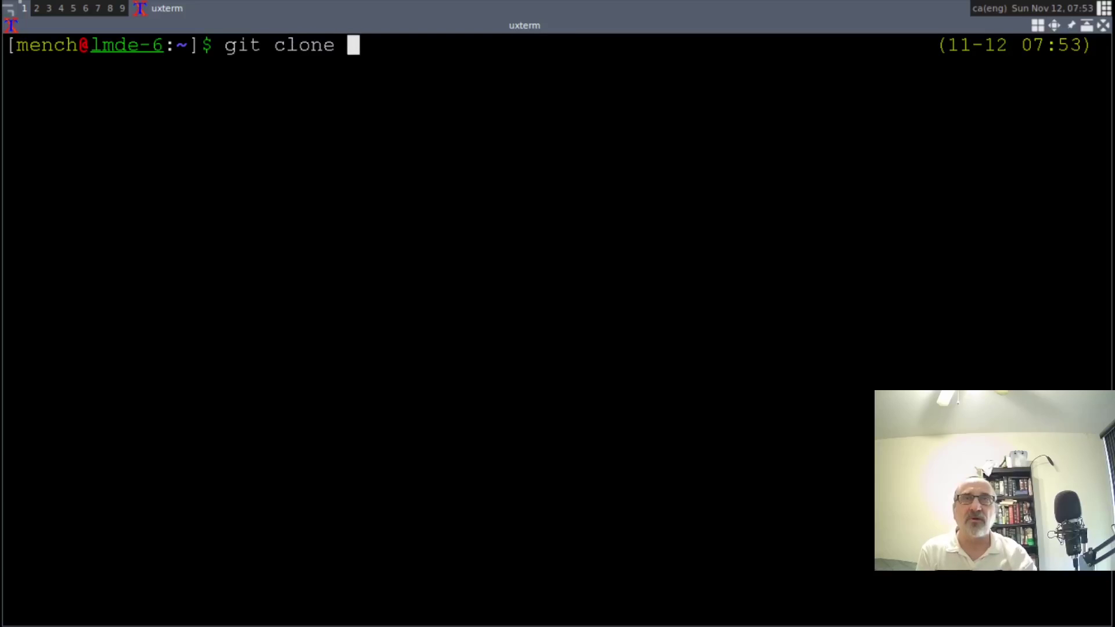
text(ht)
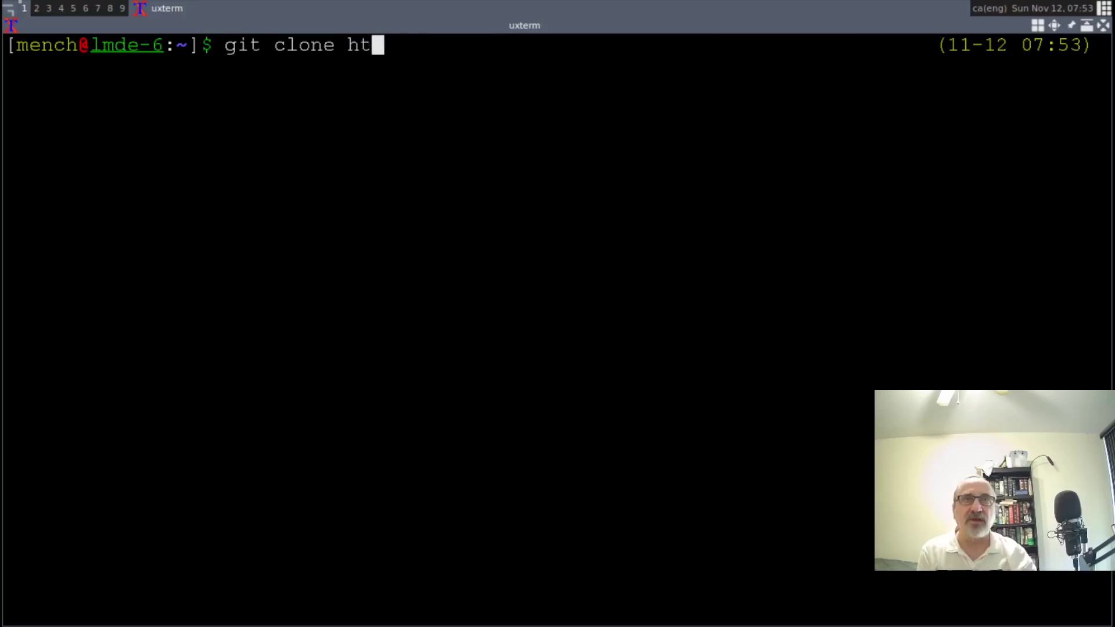
text(ttps://)
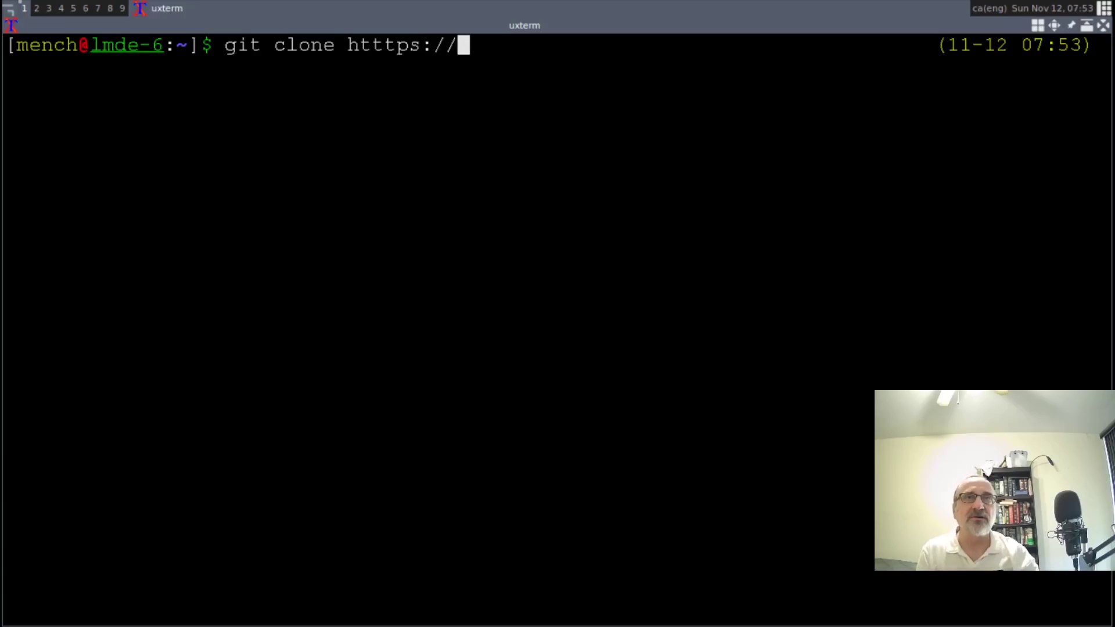
key(BackSpace)
key(BackSpace)
key(BackSpace)
key(BackSpace)
key(BackSpace)
key(BackSpace)
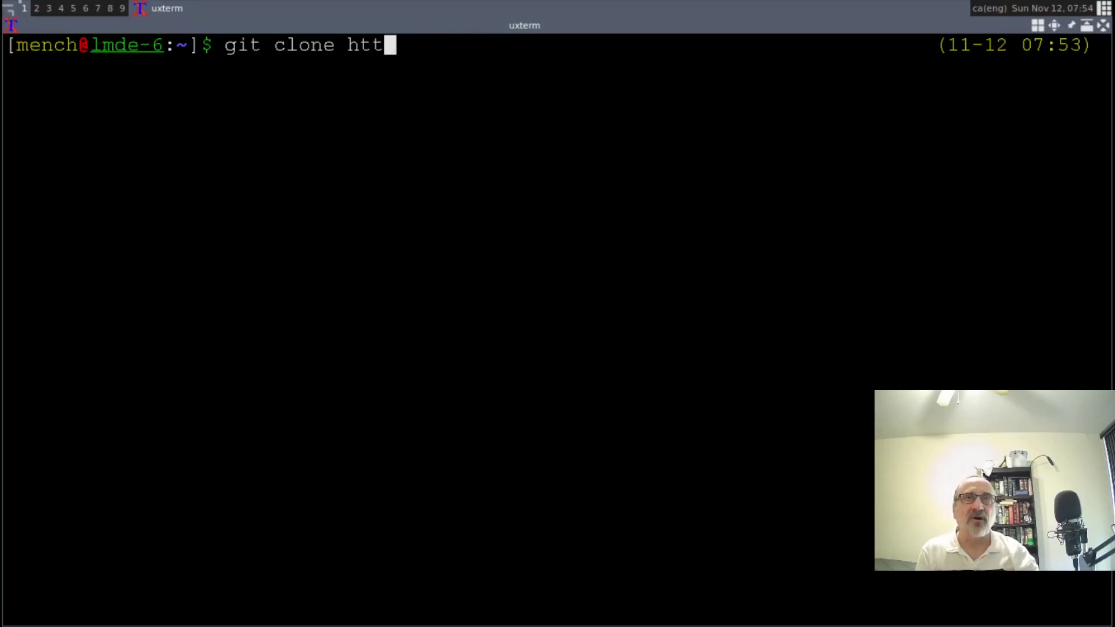
text(ps)
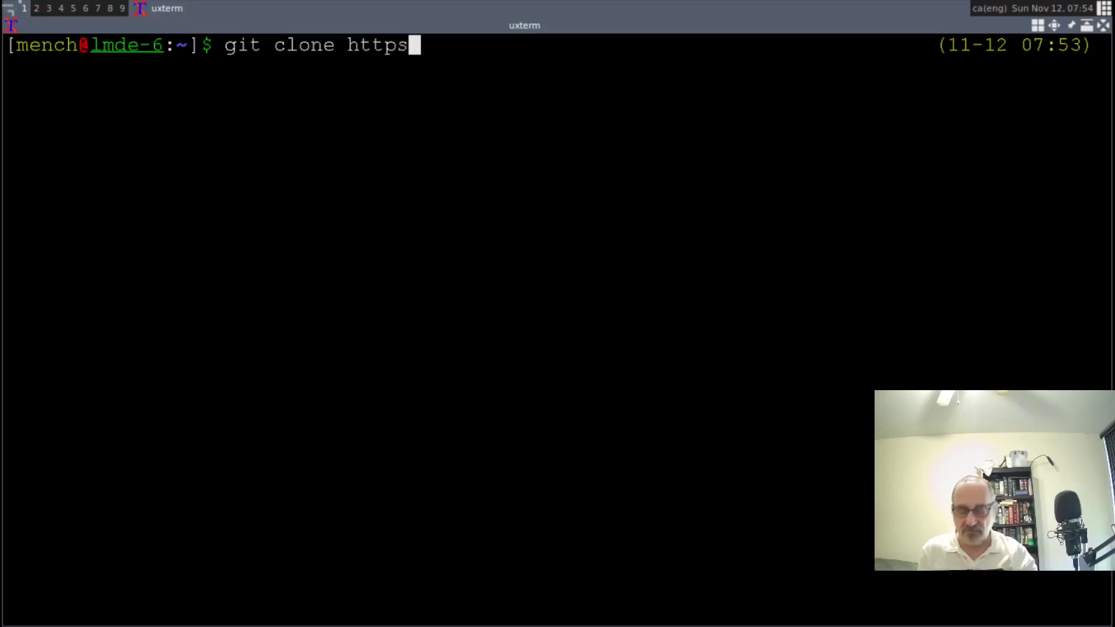
text(://)
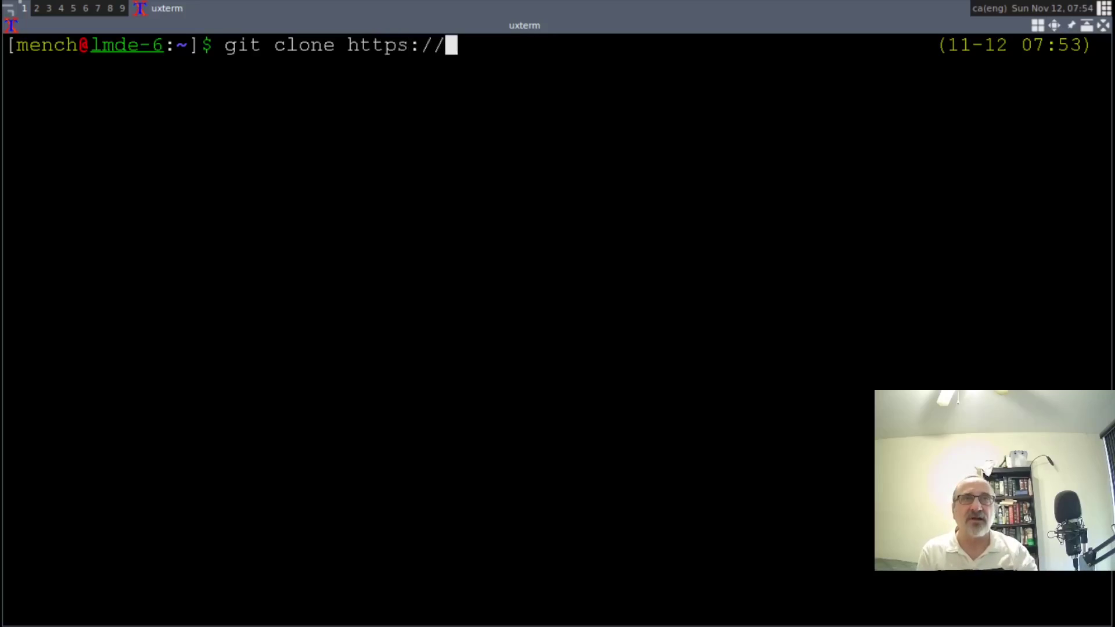
text(arti)
key(BackSpace)
key(BackSpace)
key(BackSpace)
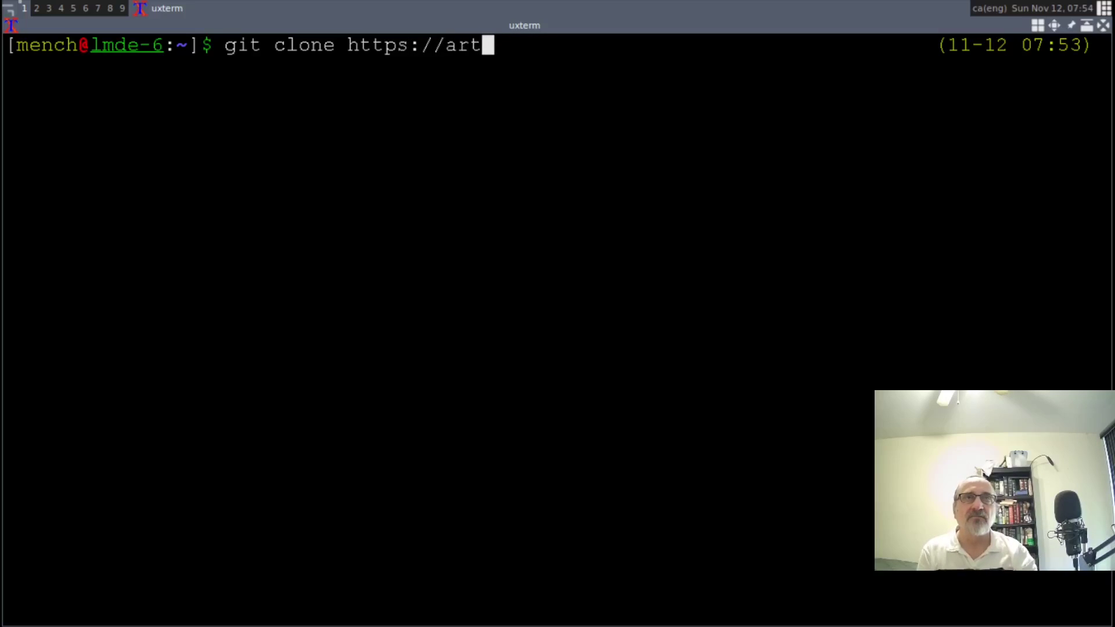
key(BackSpace)
text(git)
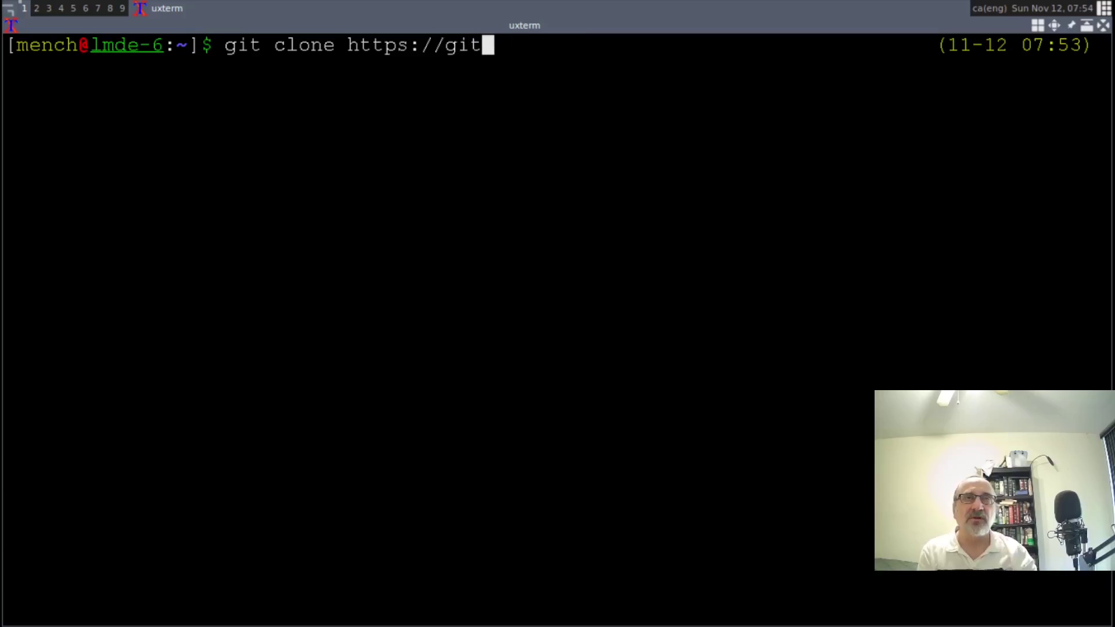
text(lab.com)
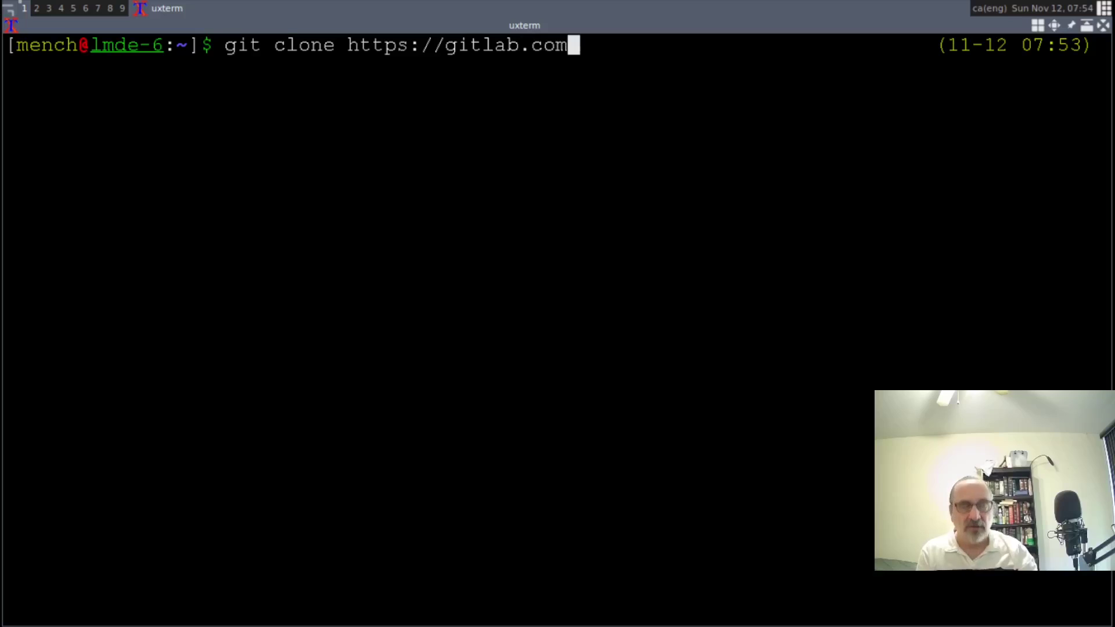
text(/artibus)
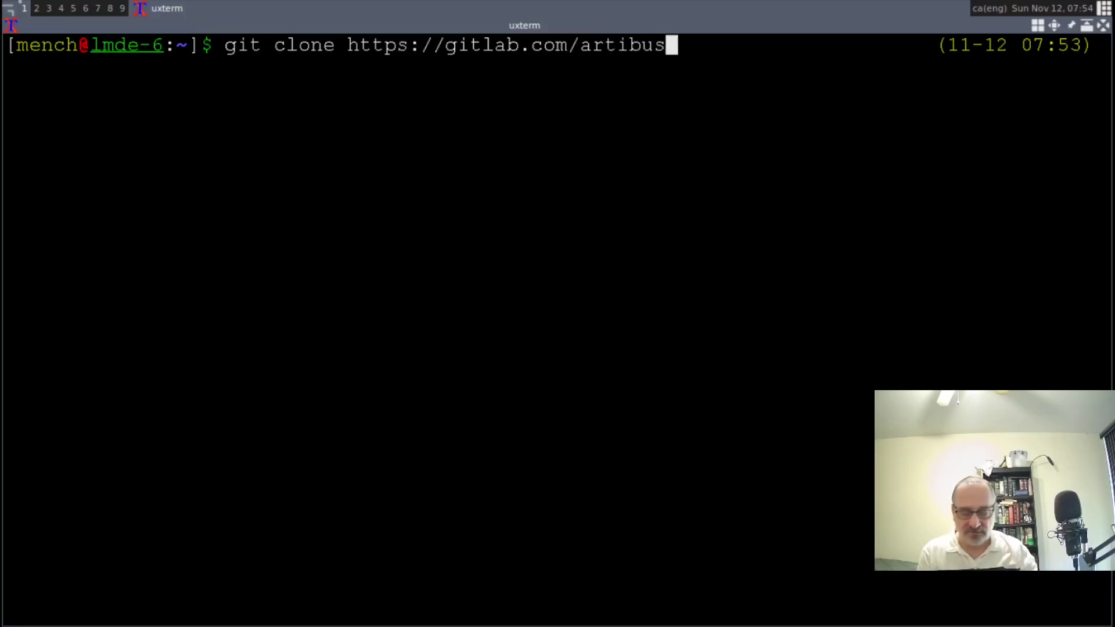
text(1/)
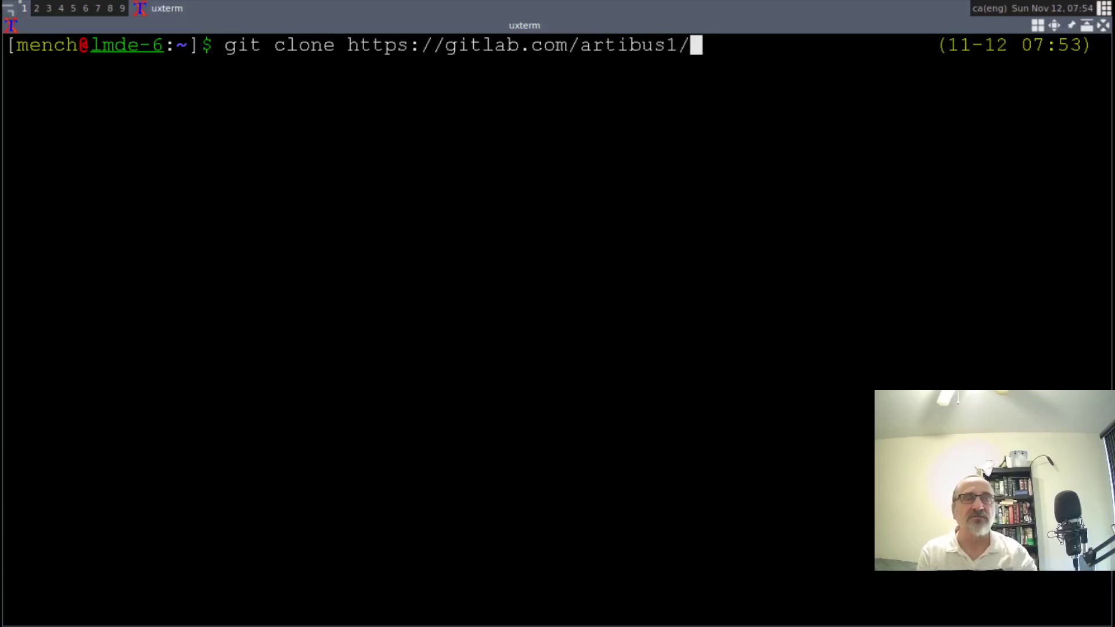
text(mench.)
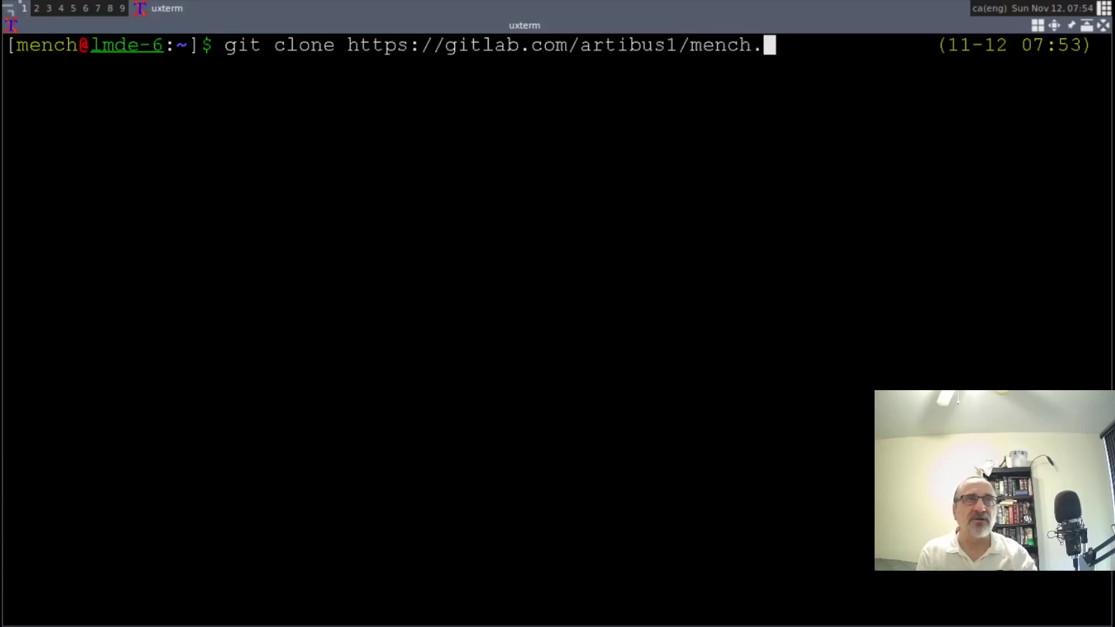
text(git)
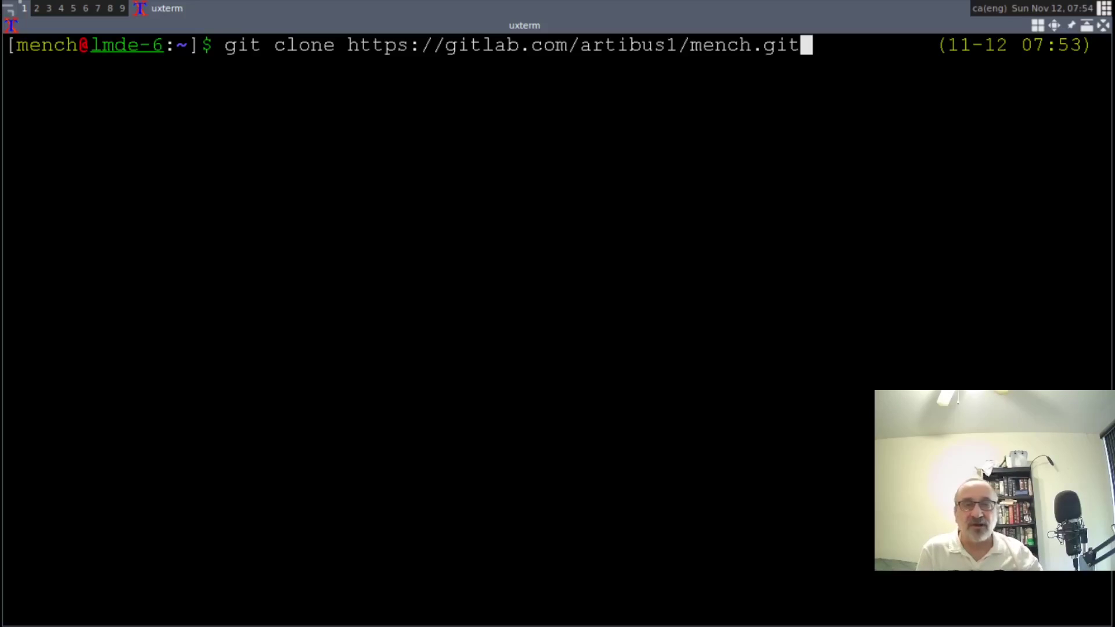
Step: Erase the unexecuted git clone command from the terminal prompt
key(BackSpace)
key(BackSpace)
key(BackSpace)
key(BackSpace)
key(BackSpace)
key(BackSpace)
key(BackSpace)
key(BackSpace)
key(BackSpace)
key(BackSpace)
key(BackSpace)
key(BackSpace)
key(BackSpace)
key(BackSpace)
key(BackSpace)
key(BackSpace)
key(BackSpace)
key(BackSpace)
key(BackSpace)
key(BackSpace)
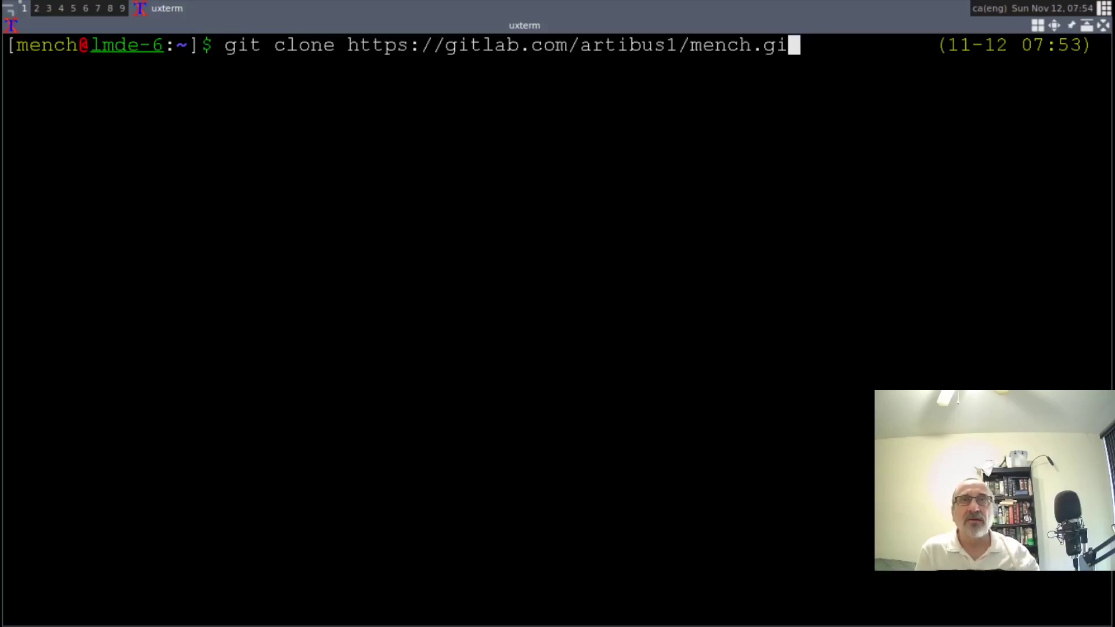
key(BackSpace)
key(BackSpace)
key(BackSpace)
key(BackSpace)
key(BackSpace)
key(BackSpace)
key(BackSpace)
key(BackSpace)
key(BackSpace)
key(BackSpace)
key(BackSpace)
key(BackSpace)
key(BackSpace)
key(BackSpace)
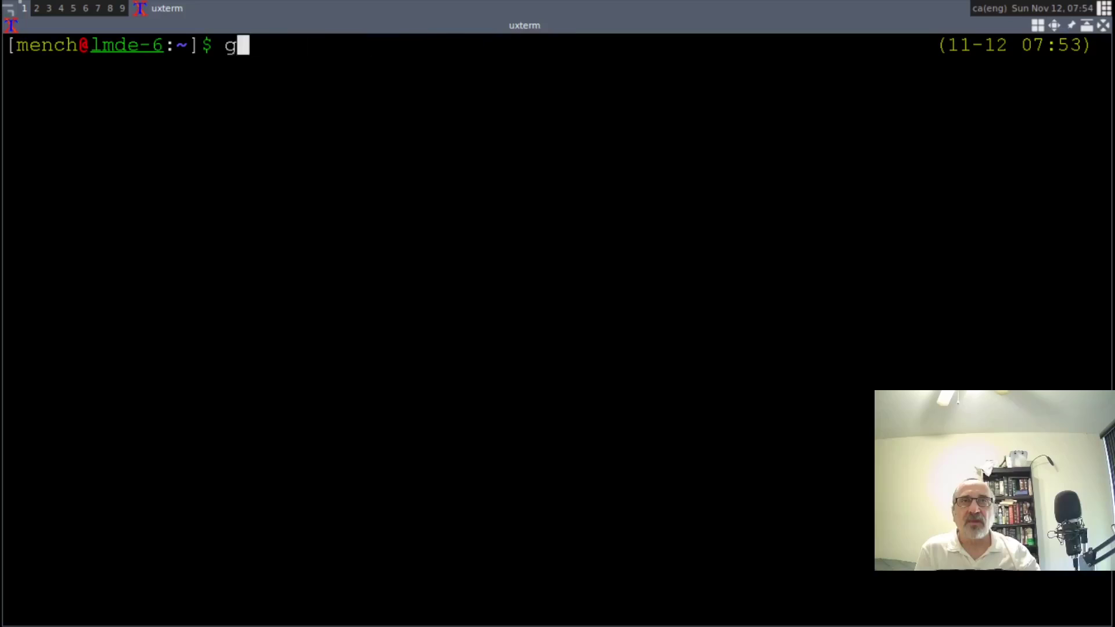
Step: Change into the mench folder with cd and list its contents with ls
text(cd )
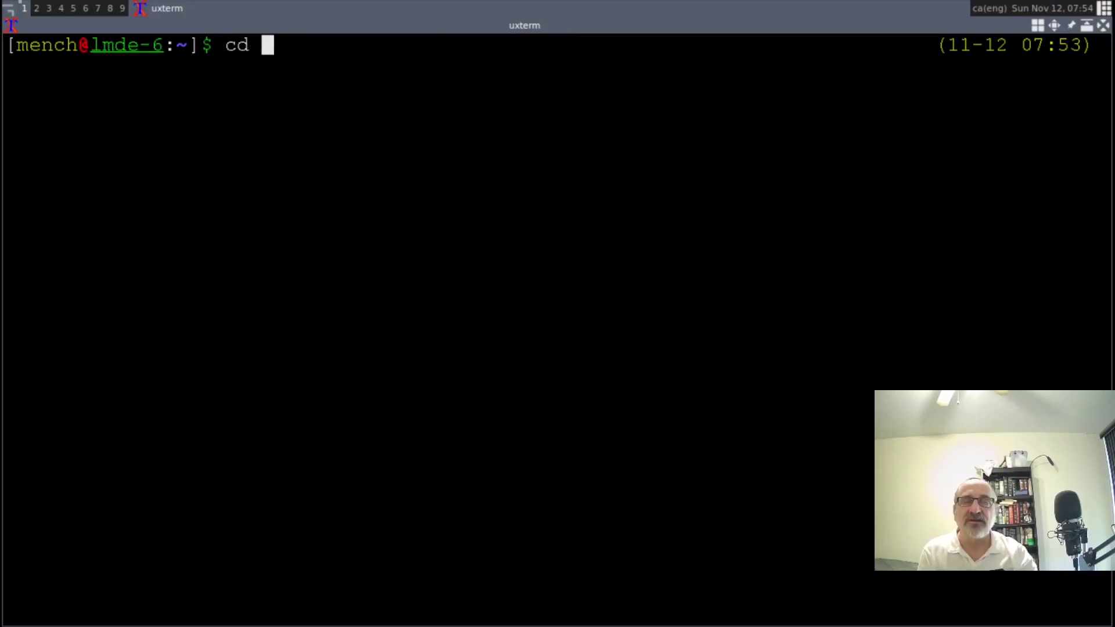
text(mench)
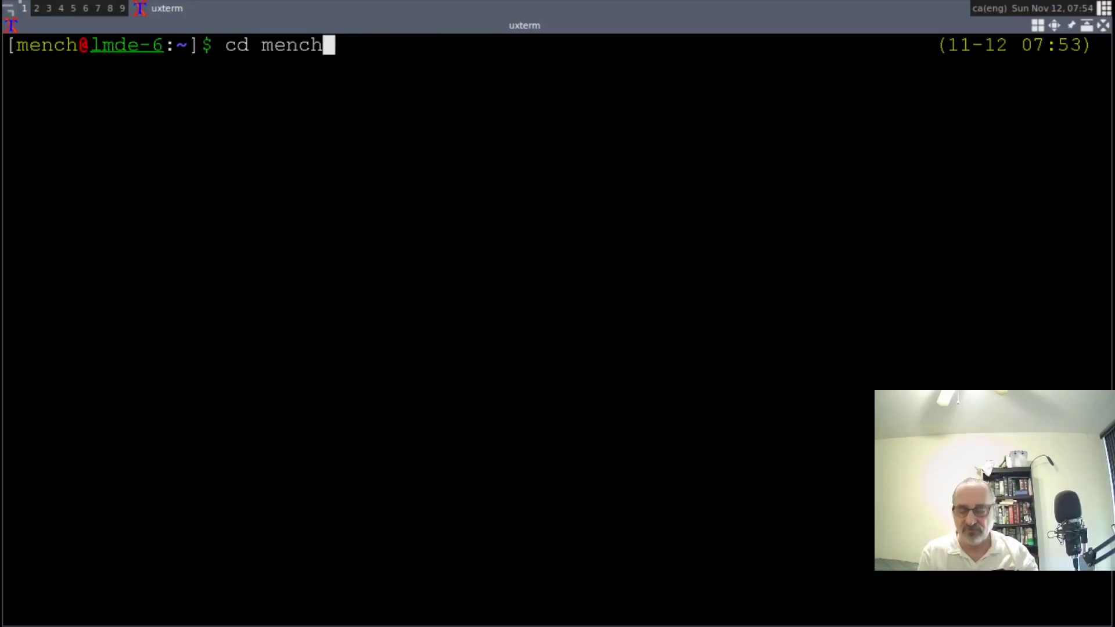
key(Tab)
key(Return)
key(Return)
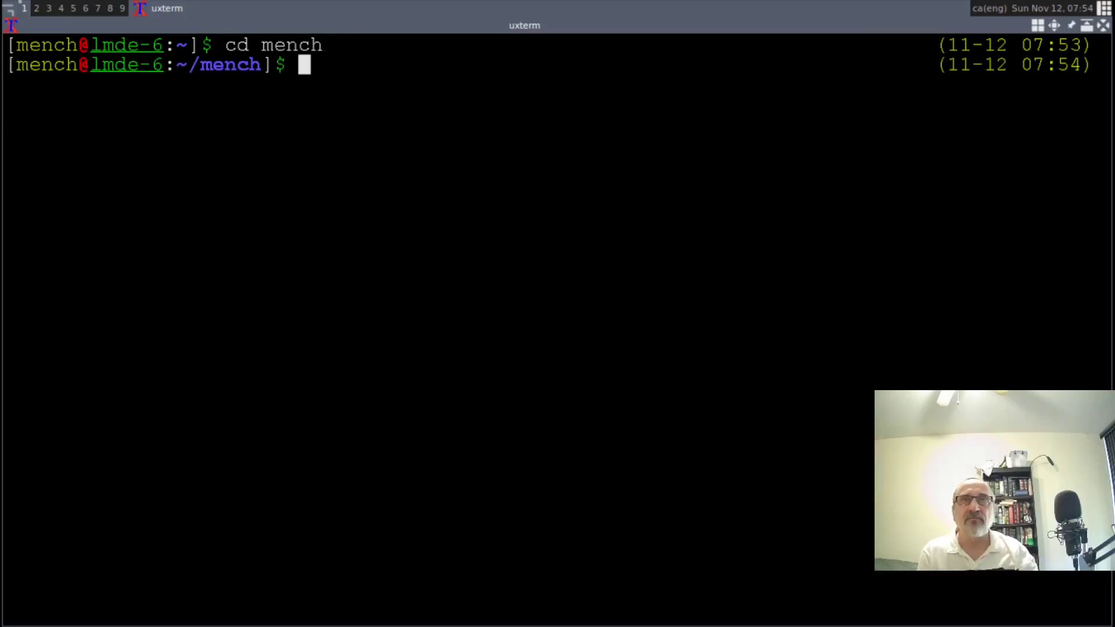
text(ls)
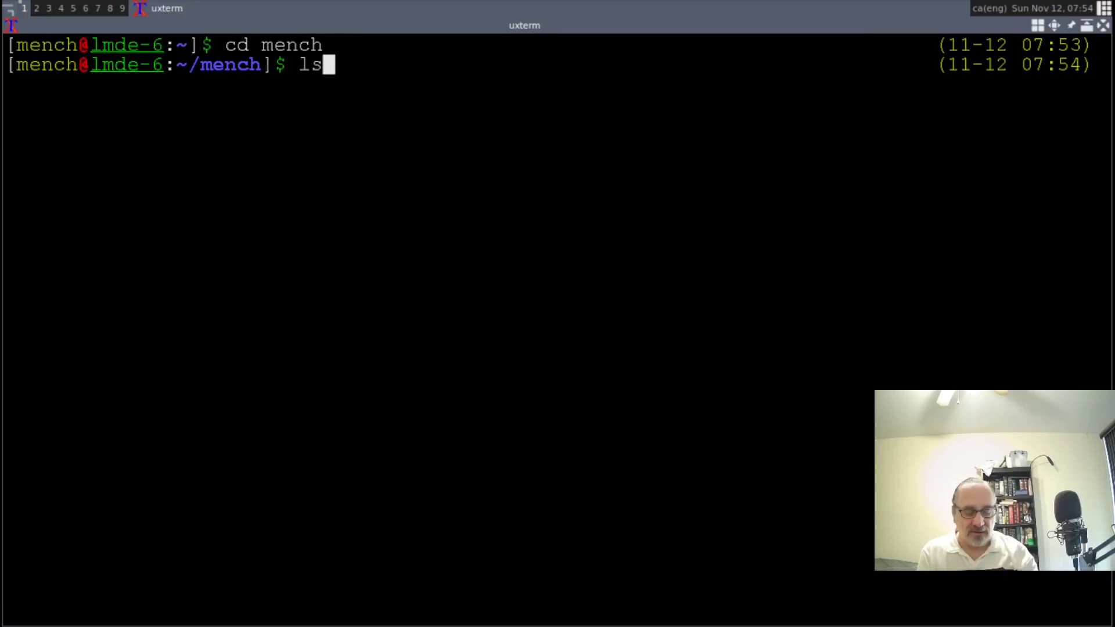
key(Return)
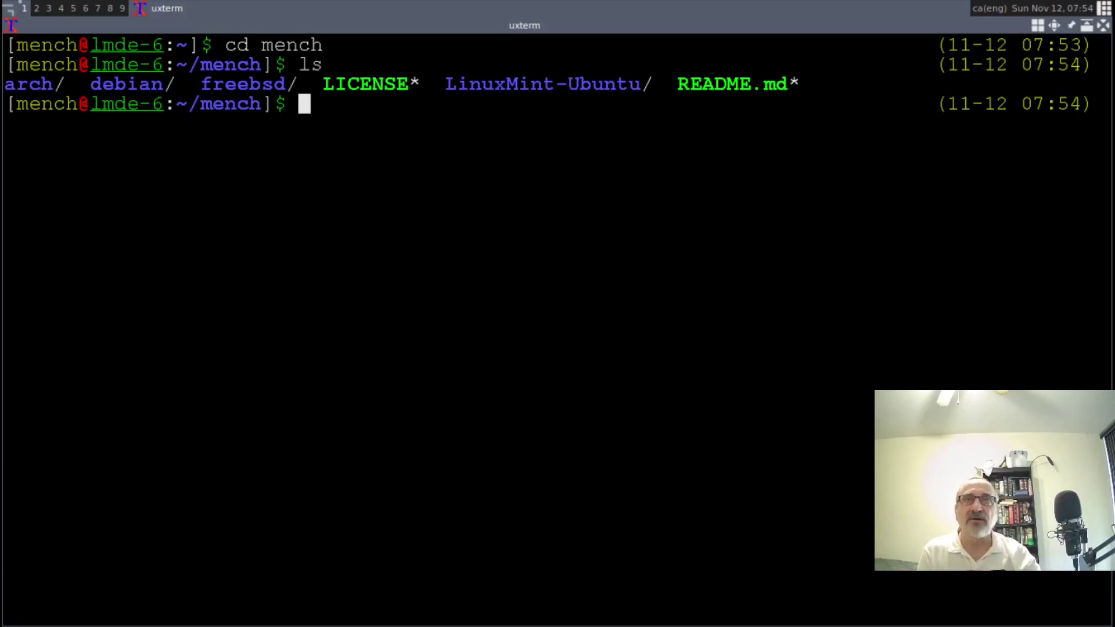
Step: Change into the debian folder with cd and list its contents with ls
text(cd debi)
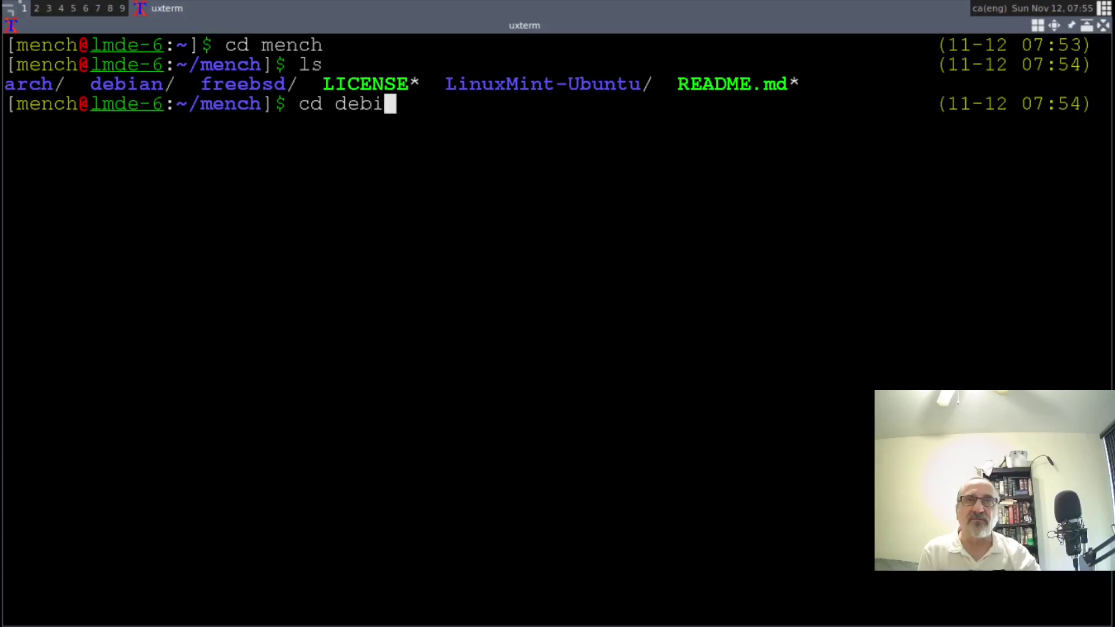
text(an)
key(Return)
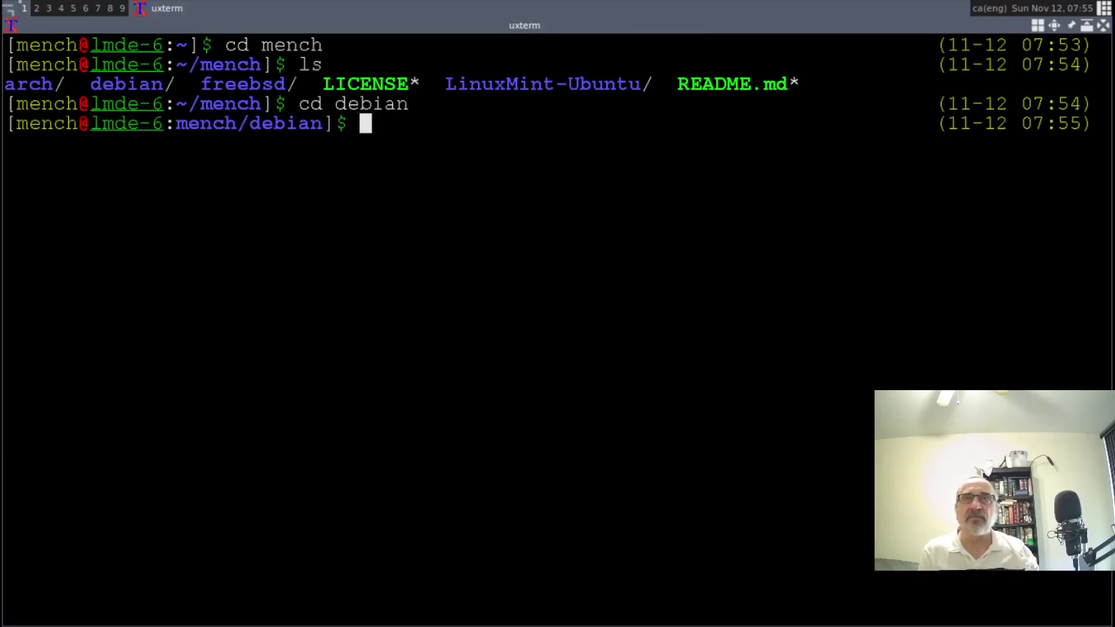
text(ls)
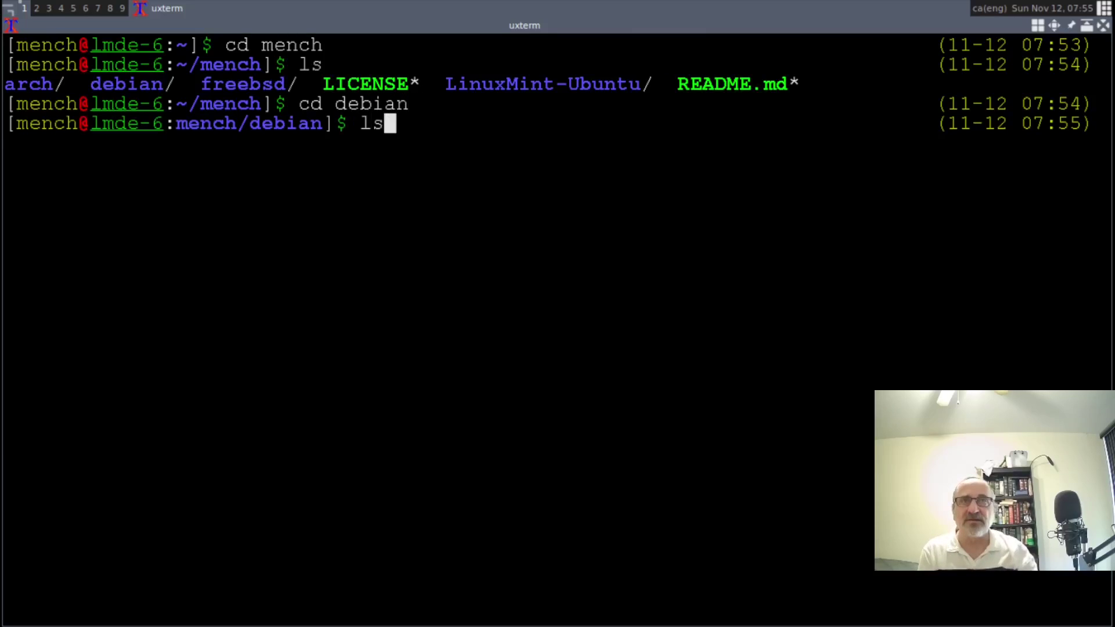
key(Return)
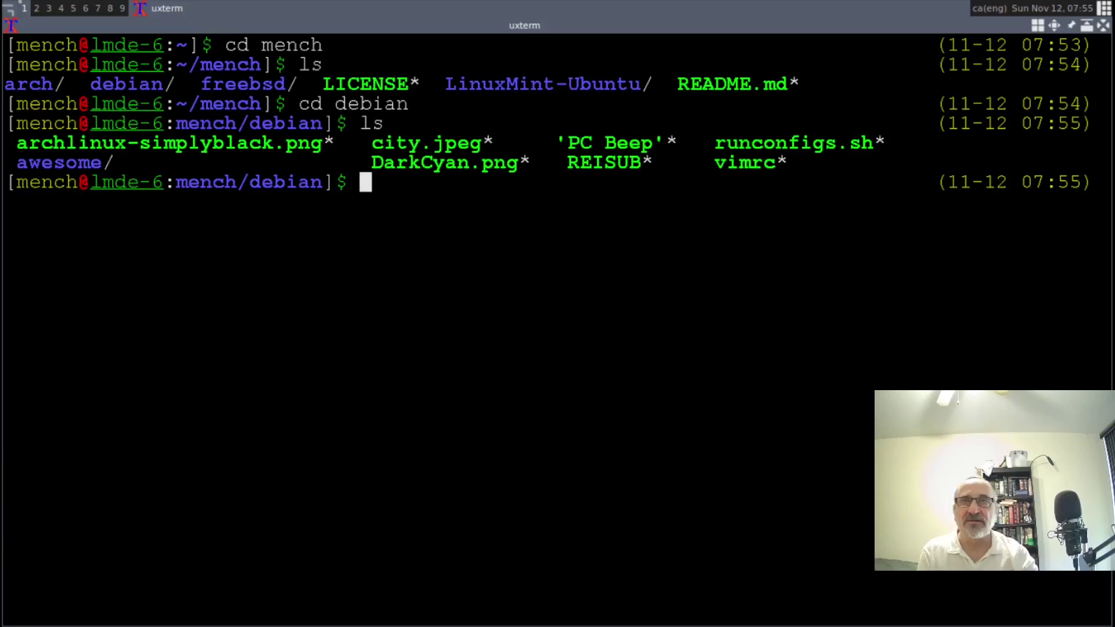
double_click(105, 161)
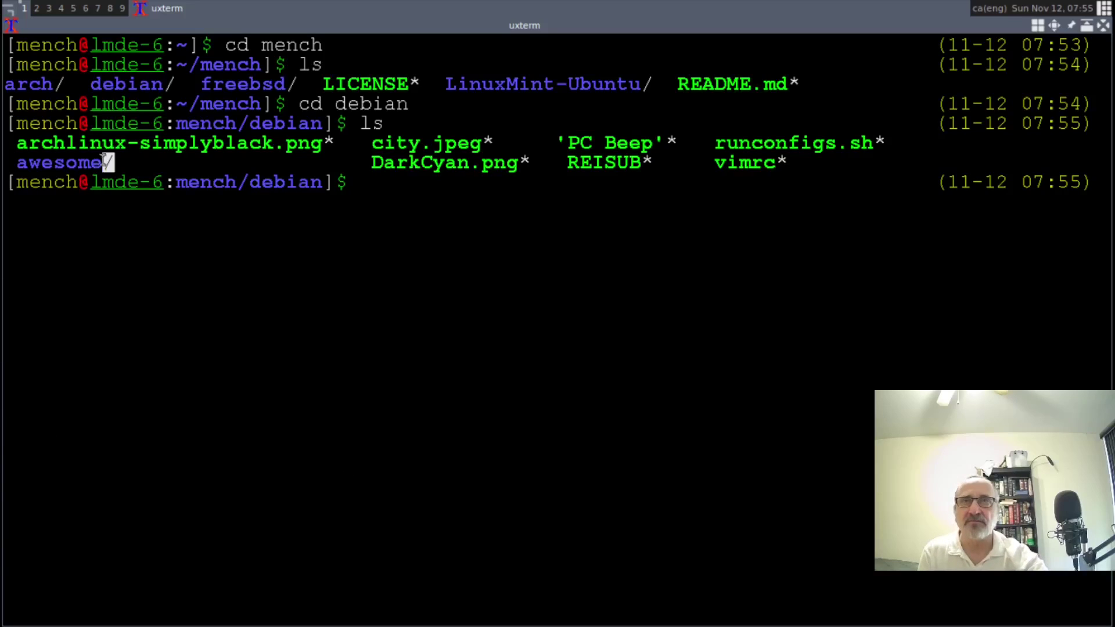
drag(105, 161, 12, 162)
click(192, 222)
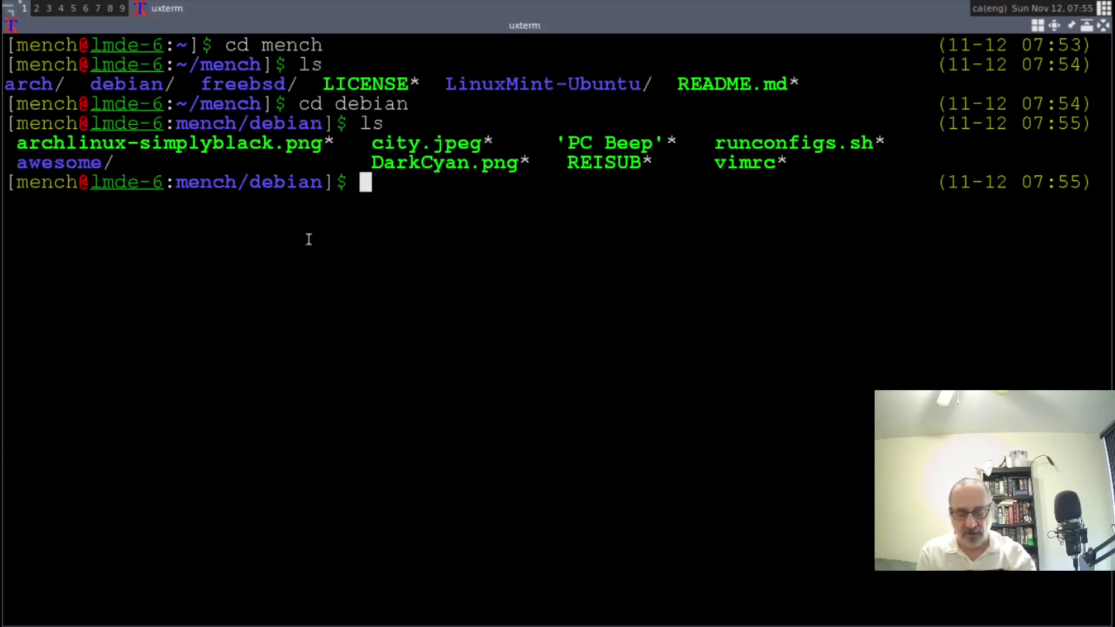
Step: Copy the awesome folder recursively into ~/.config with cp -R
text(cp )
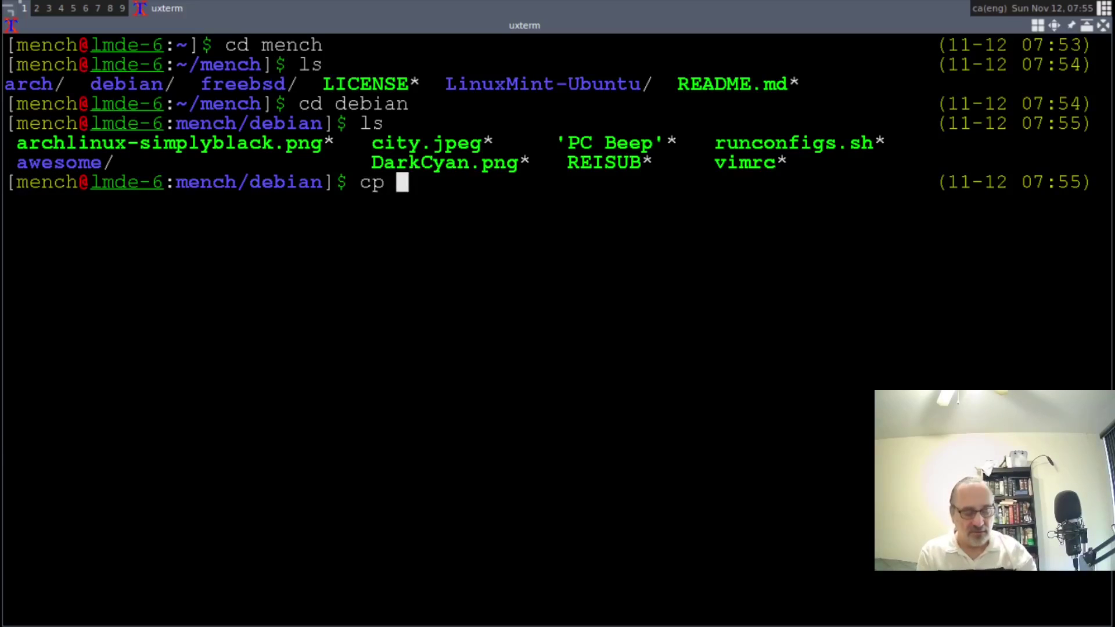
text(-)
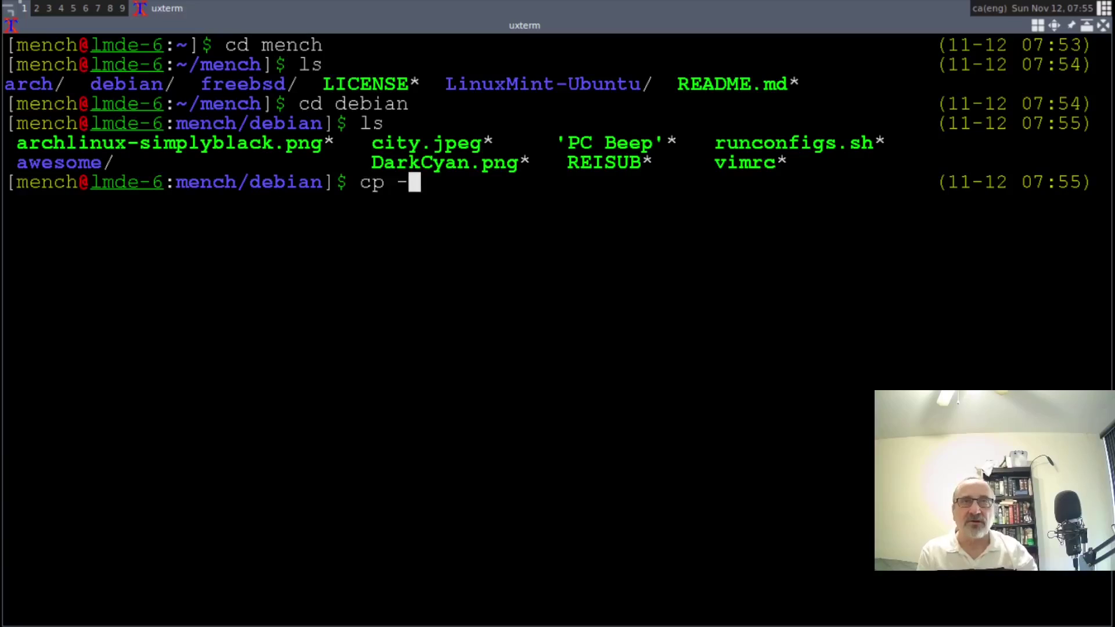
text(R)
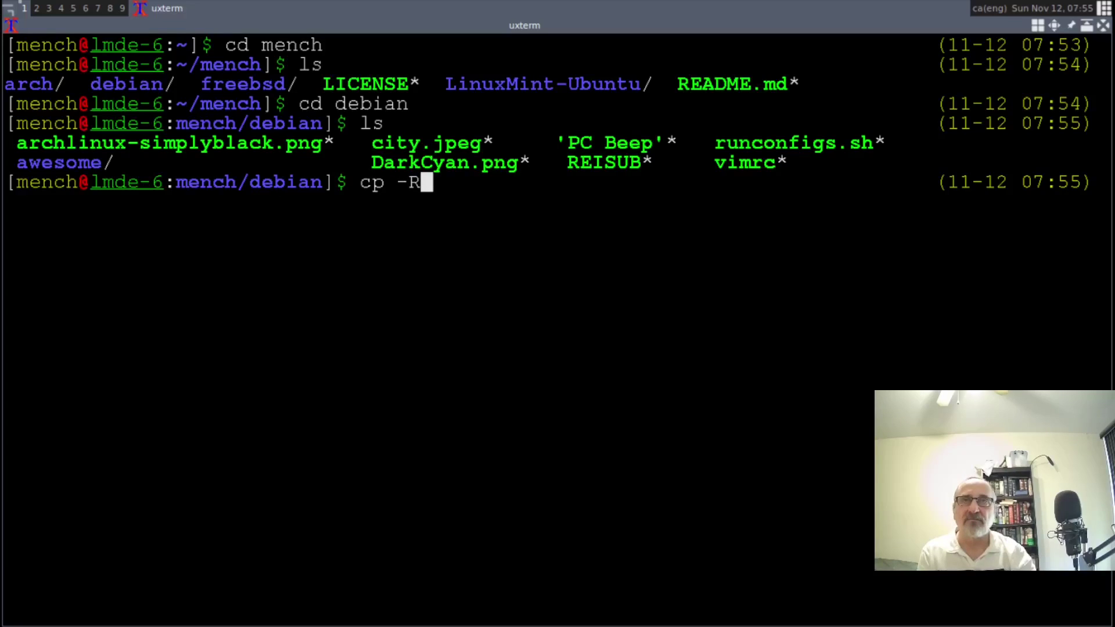
text( awe)
key(Tab)
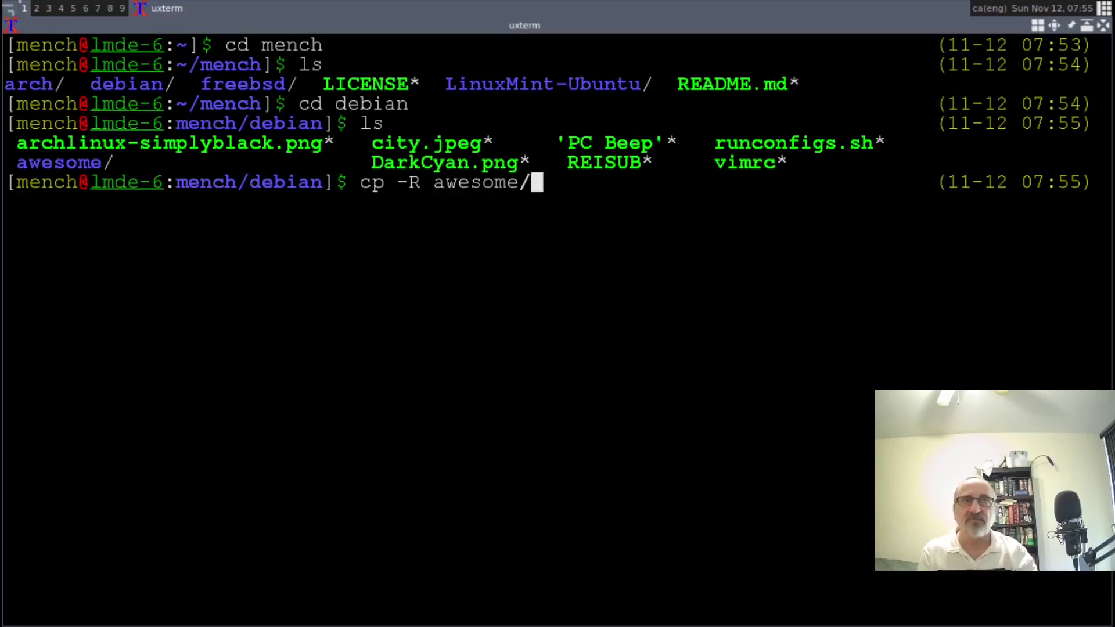
key(BackSpace)
text(~)
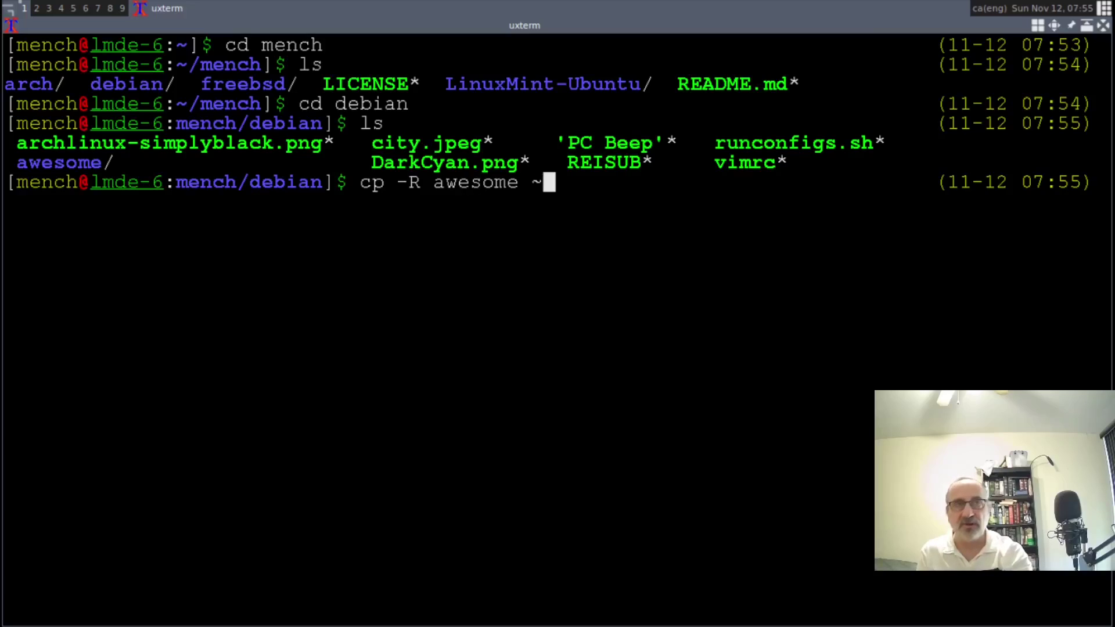
text(/)
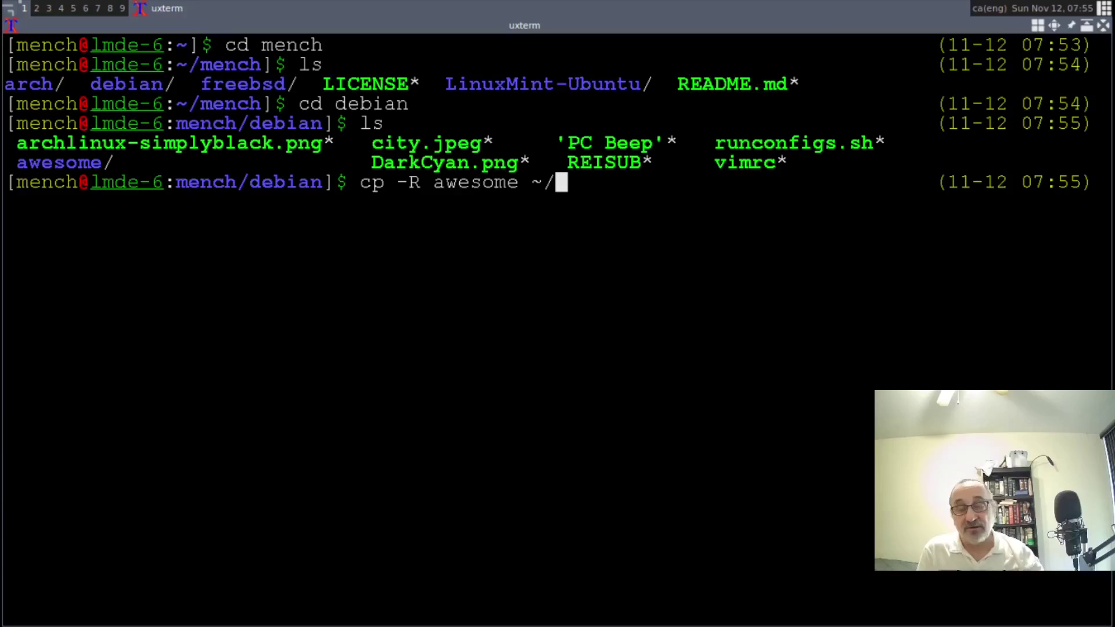
text(.config)
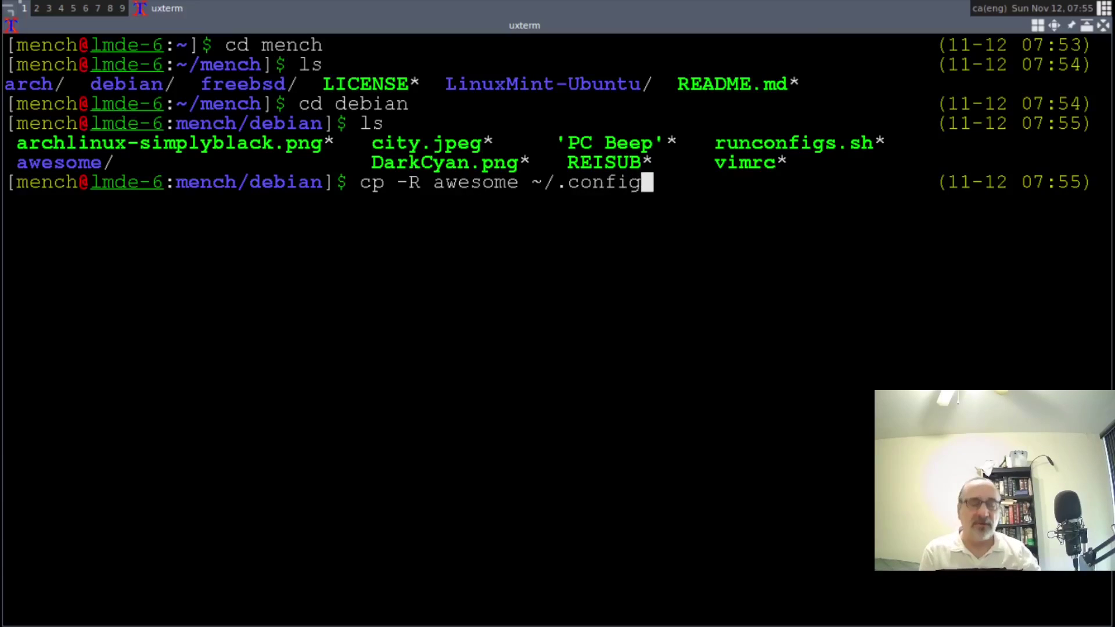
key(Return)
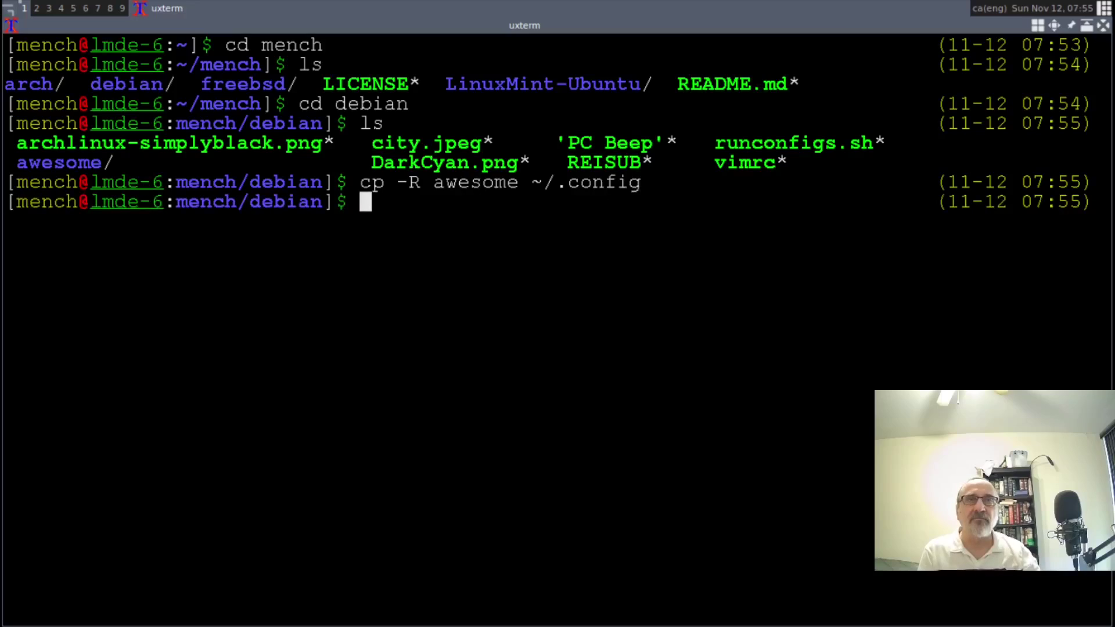
Step: Clear and close the terminal, and restart the awesome window manager to load the copied configuration
key(ctrl+l)
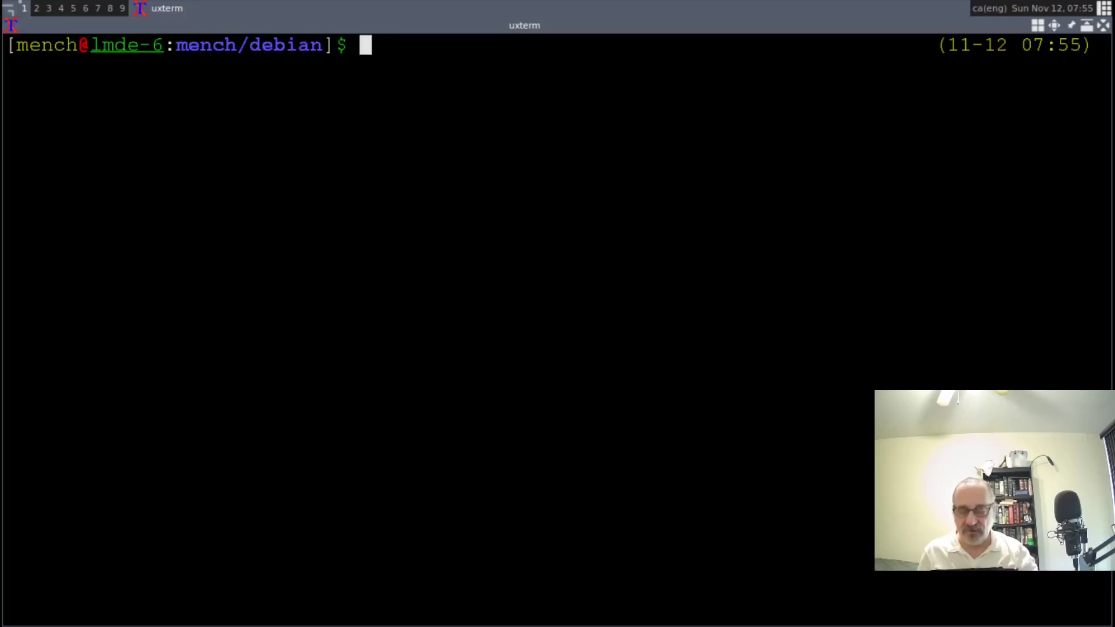
key(ctrl+d)
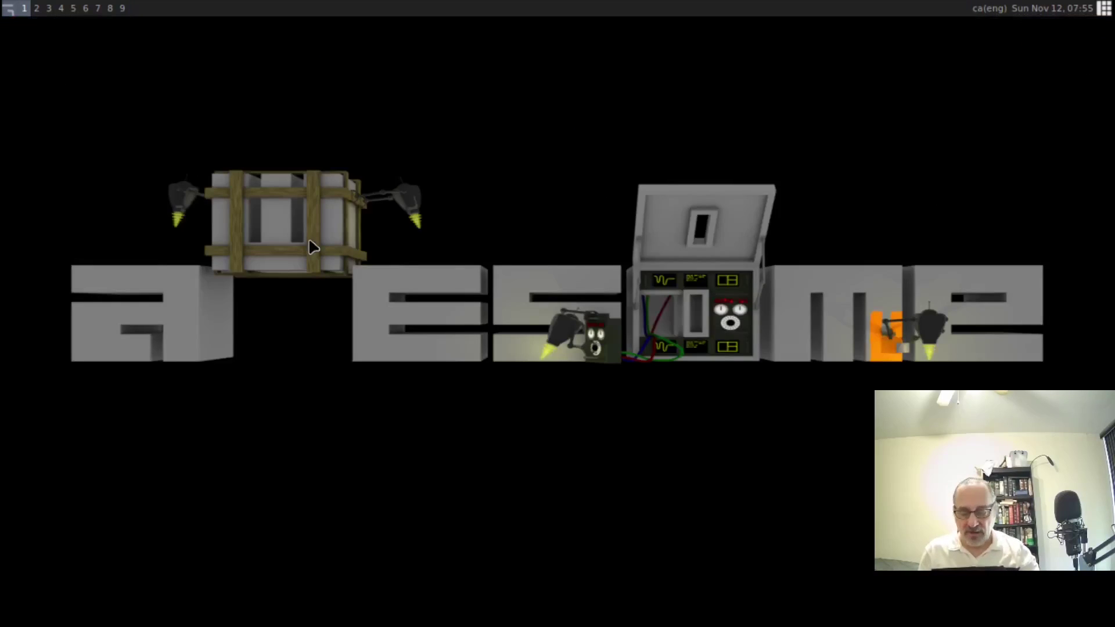
right_click(284, 338)
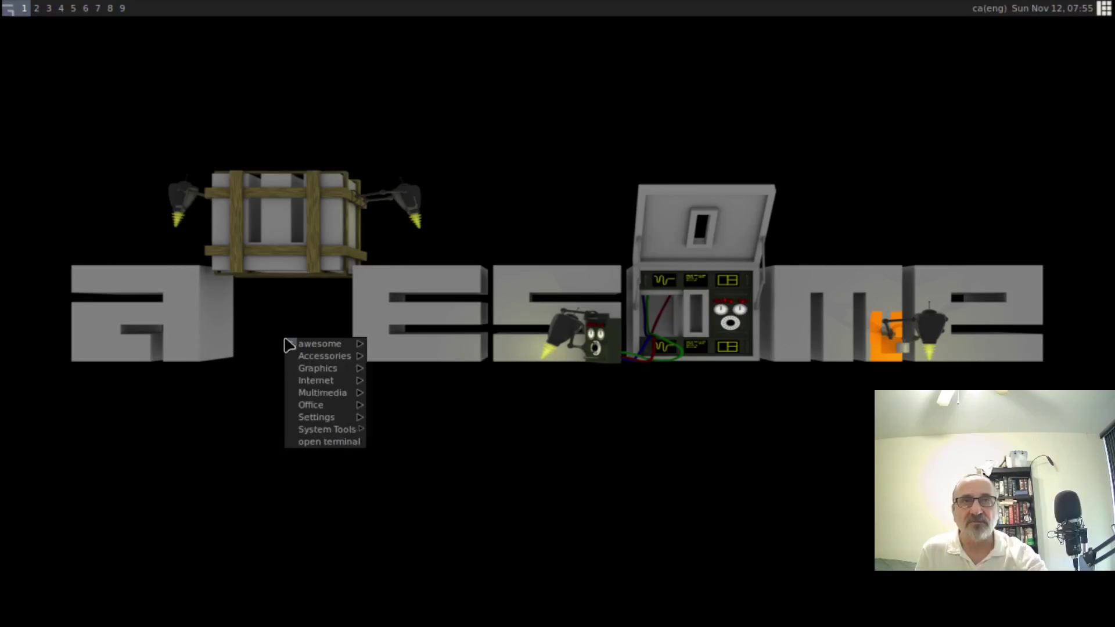
mouse_move(302, 344)
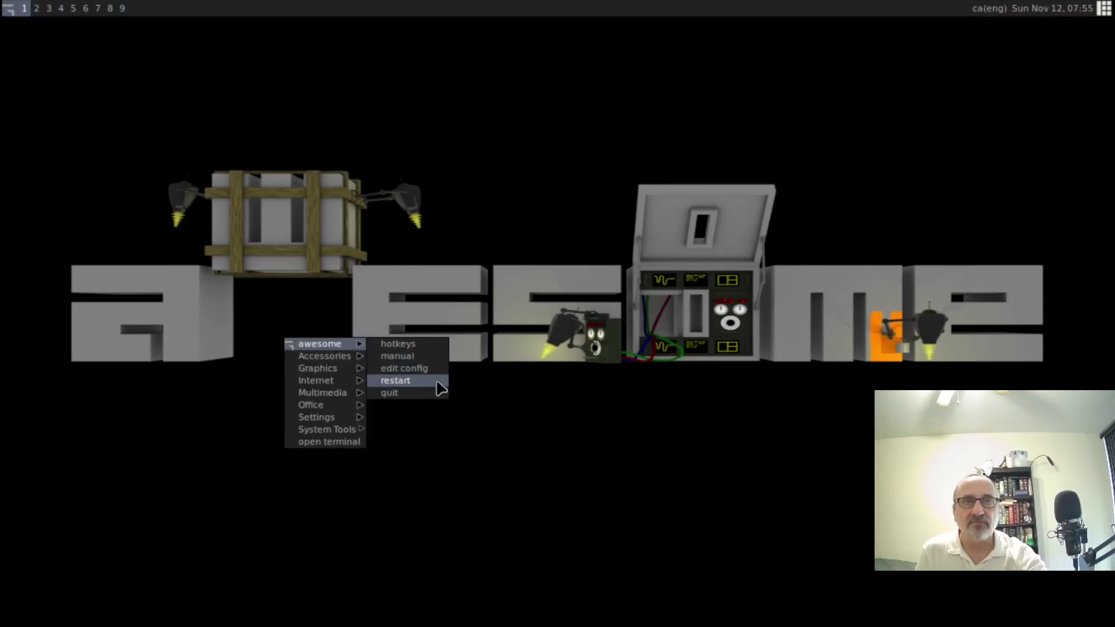
click(407, 380)
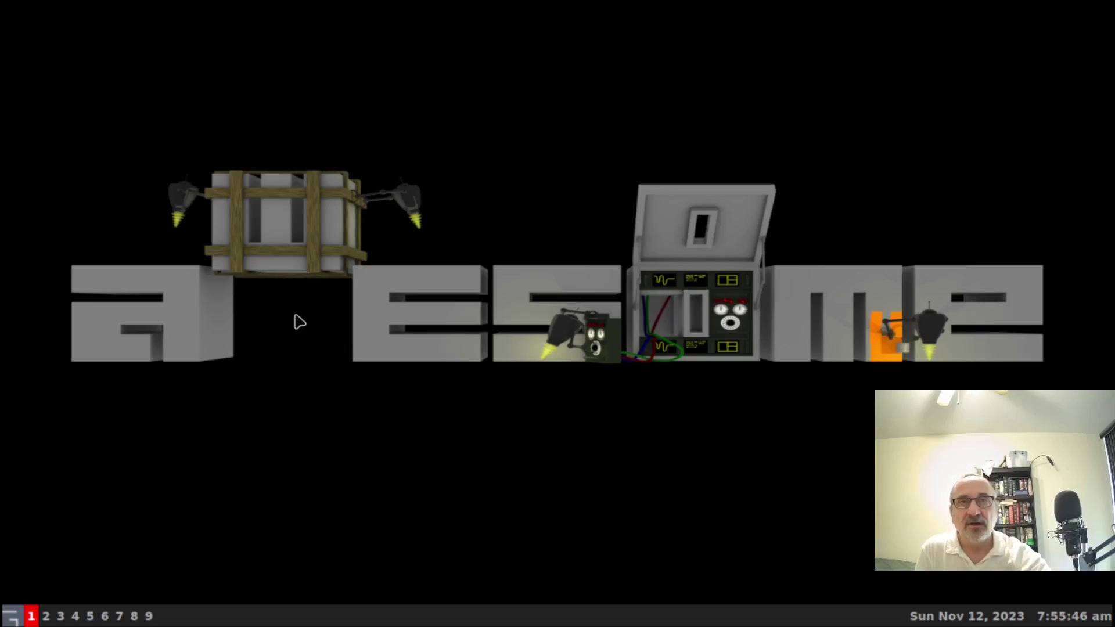
Step: Launch Firefox from the desktop's application menu to test the new configuration, and close its window
mouse_move(571, 3)
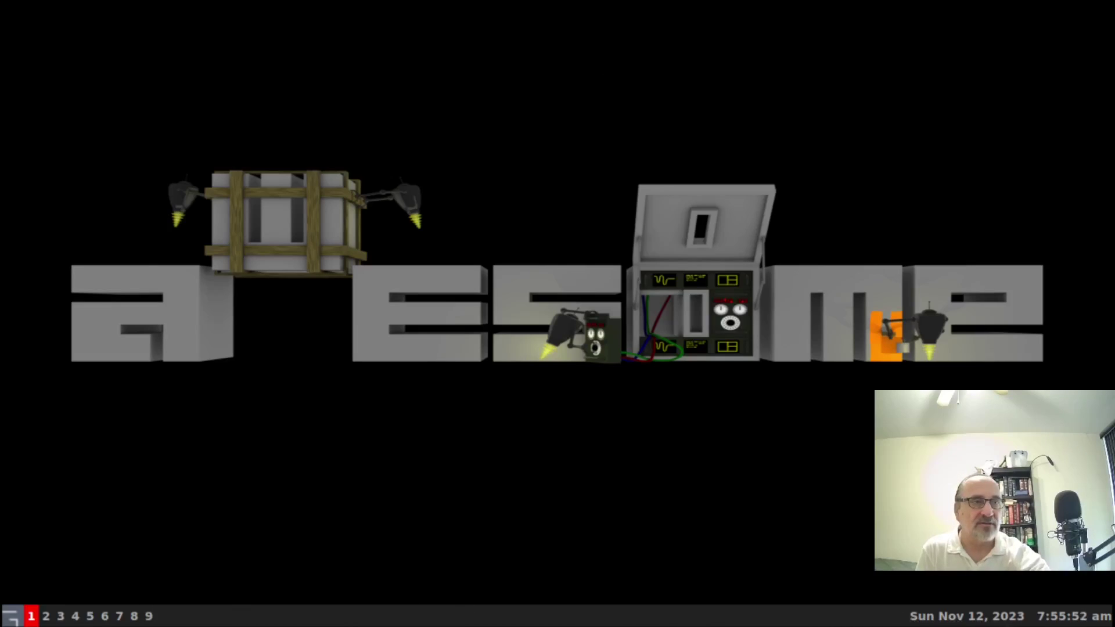
right_click(307, 378)
right_click(271, 350)
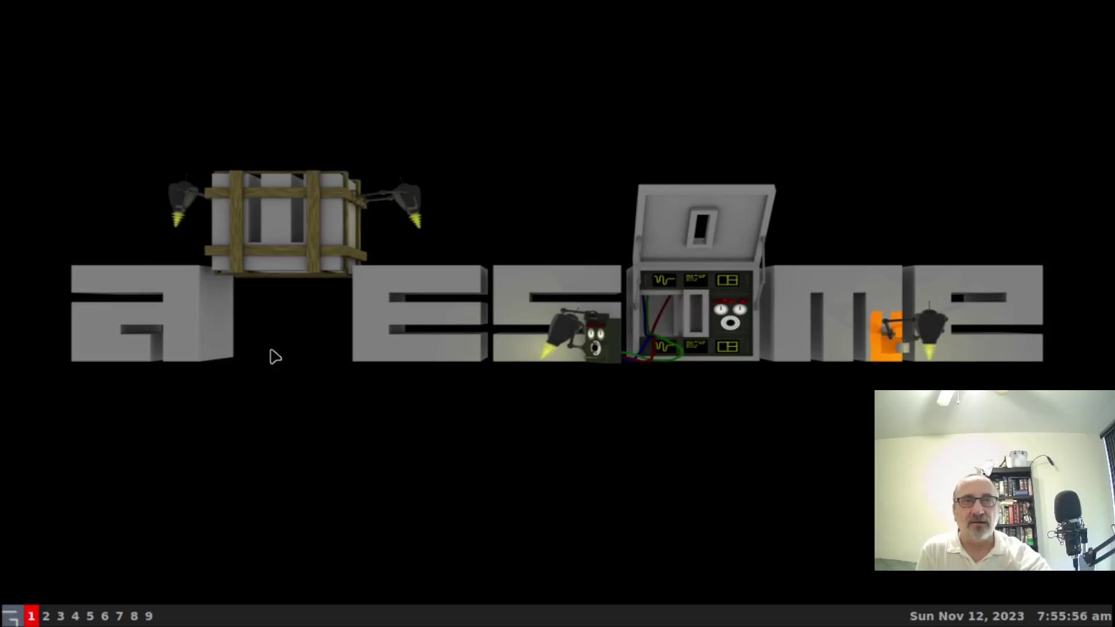
right_click(271, 350)
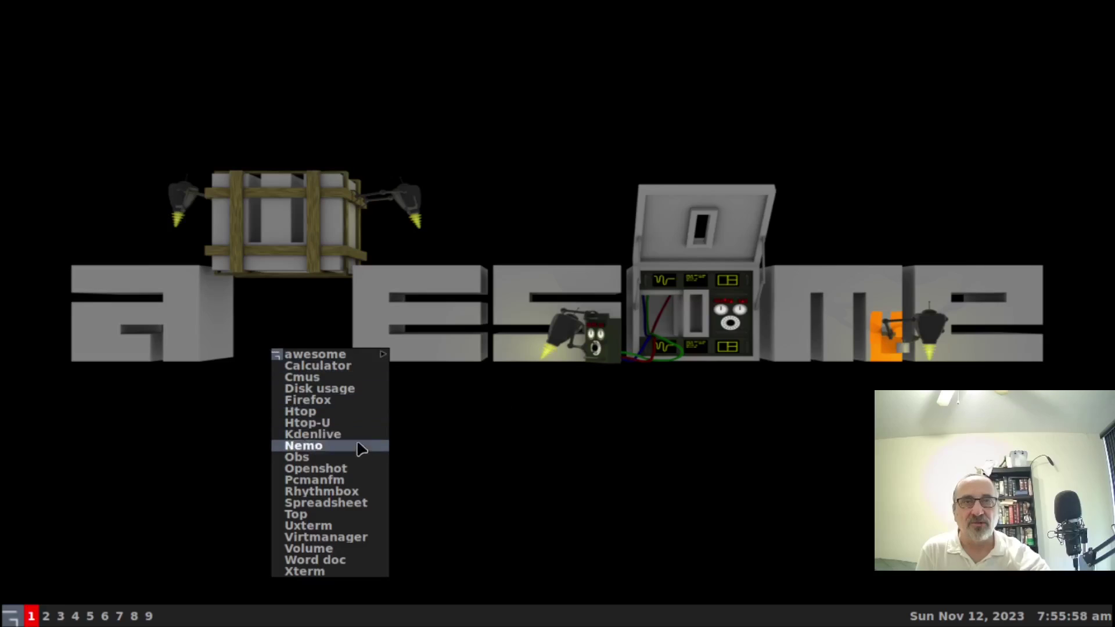
click(349, 399)
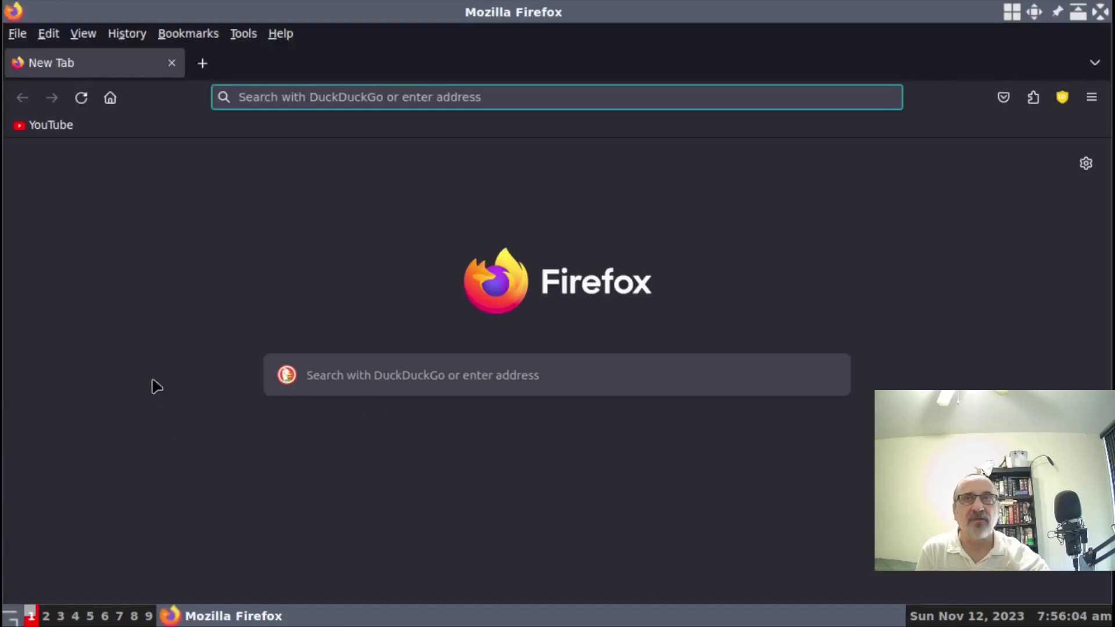
click(1100, 12)
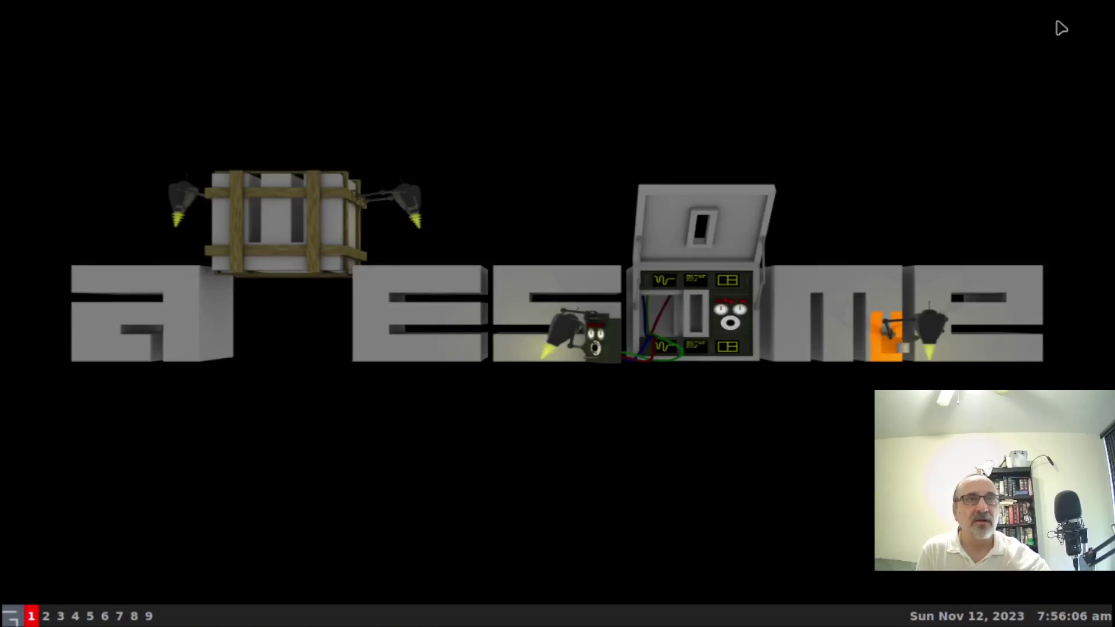
Step: Launch Htop from the desktop's application menu to view the running processes, and close its window
right_click(303, 443)
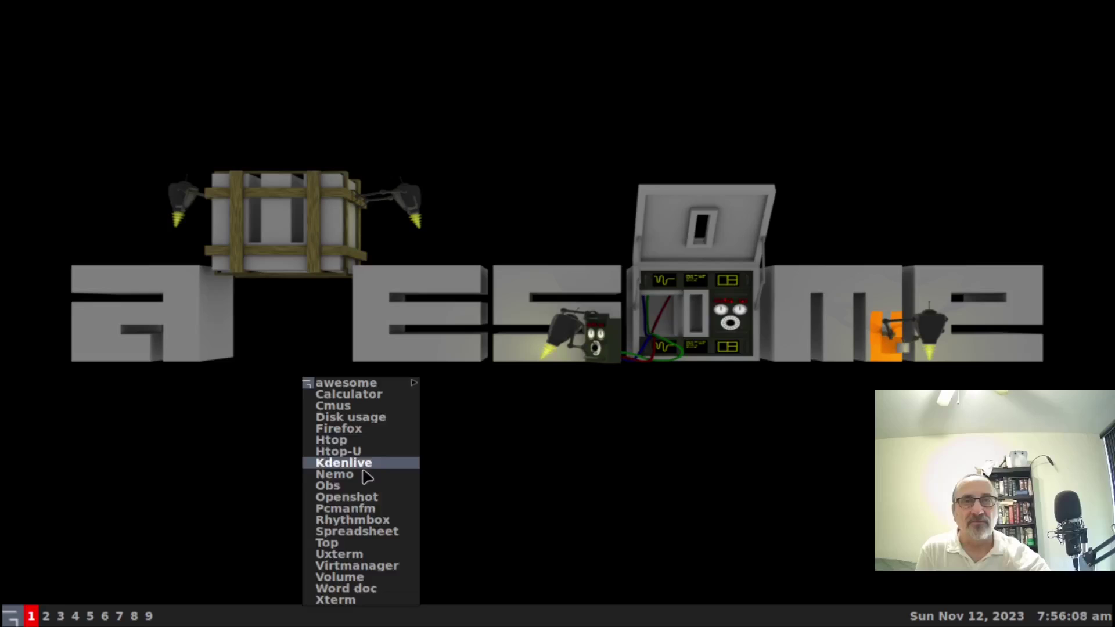
click(357, 440)
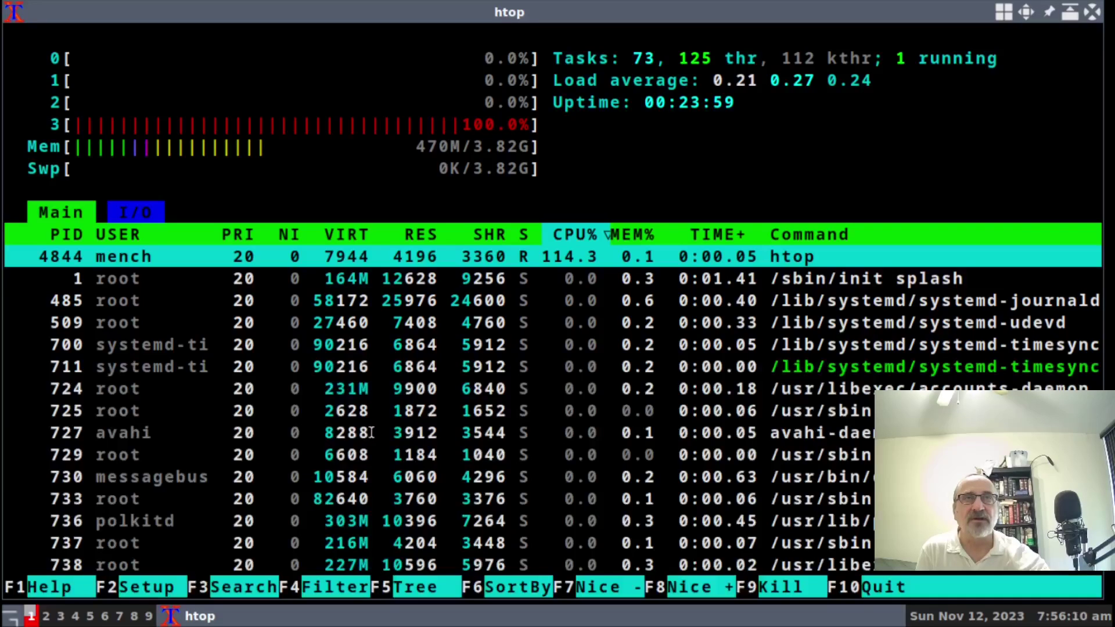
click(1093, 12)
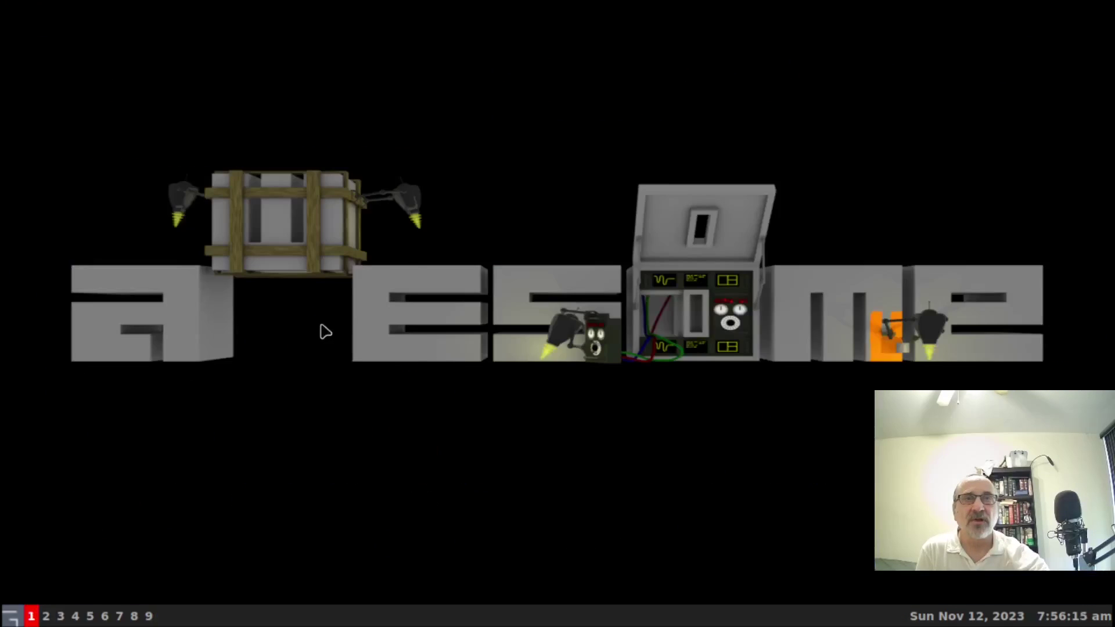
Step: Open Xterm from the desktop's application menu, run neofetch to view the system information, and close the terminal
right_click(305, 334)
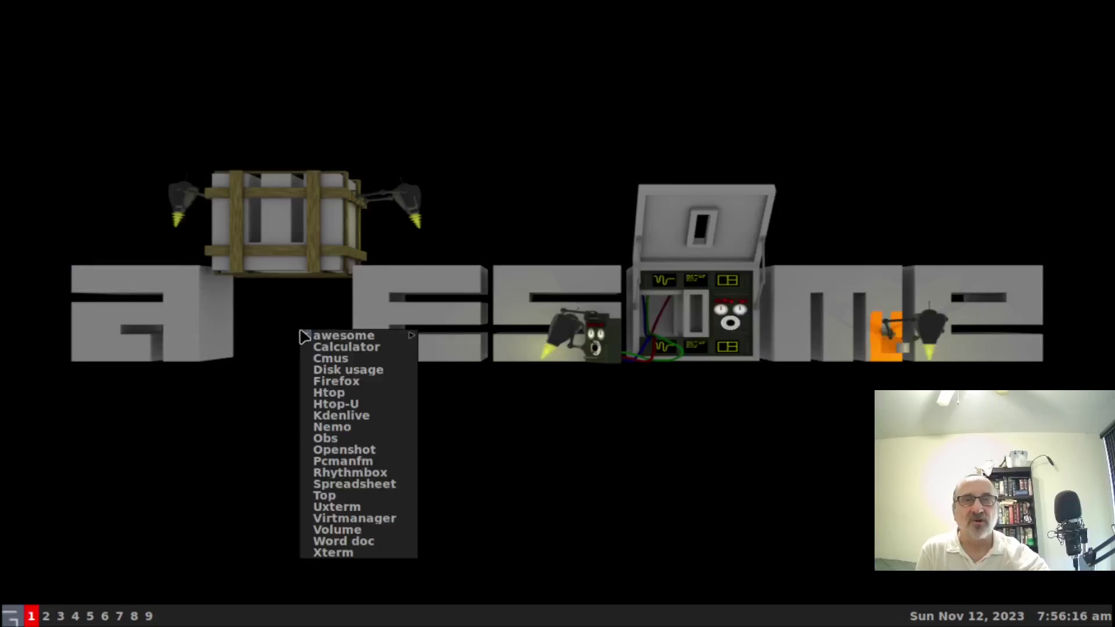
click(376, 552)
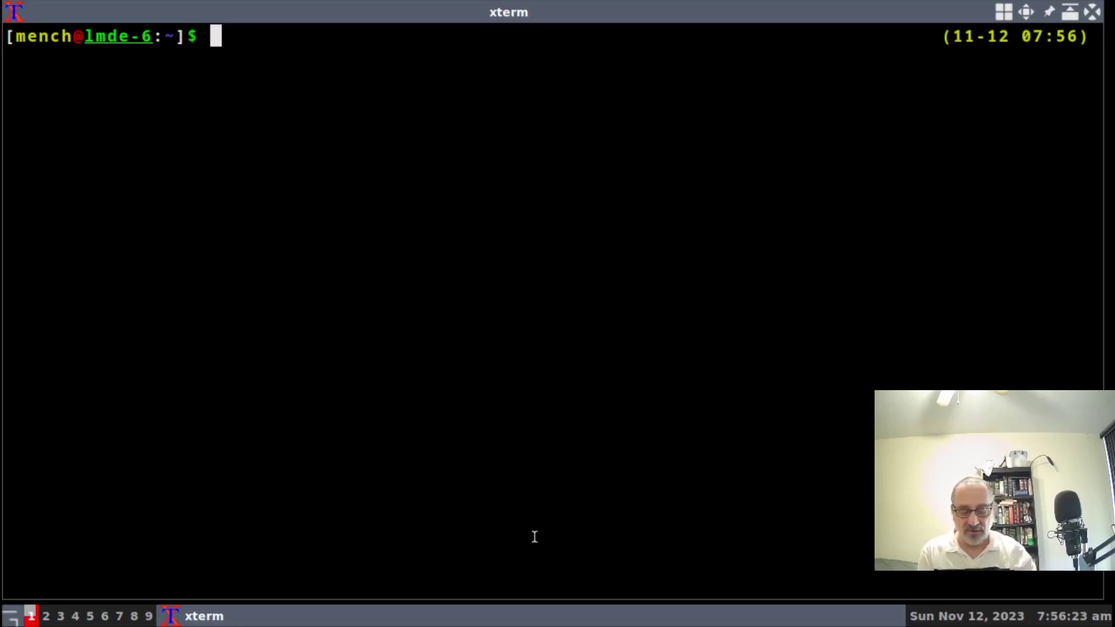
text(neofetch)
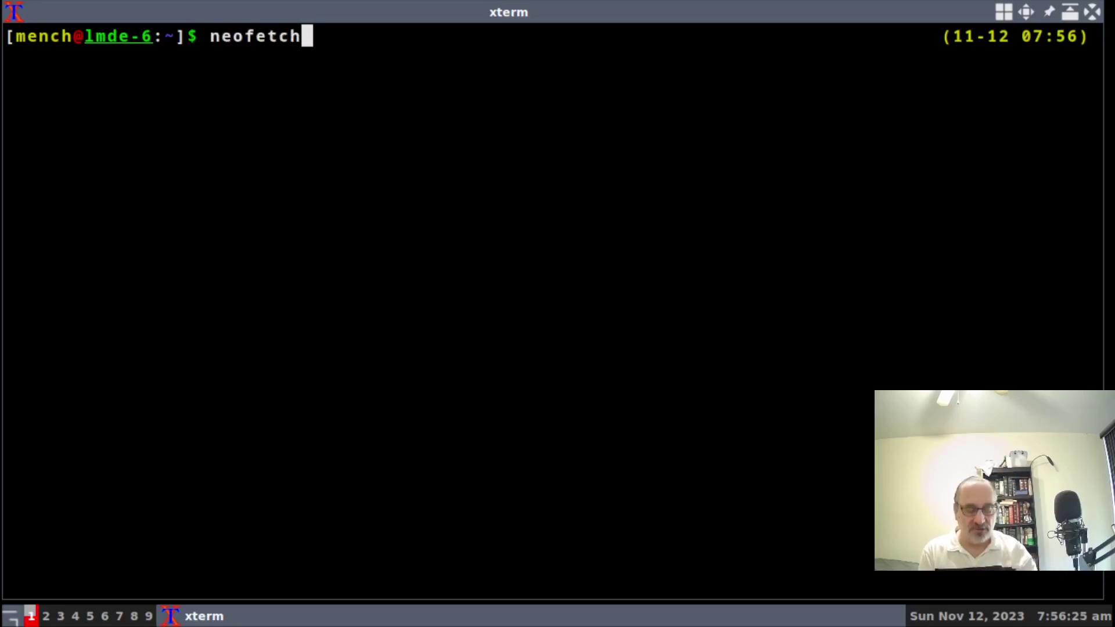
key(Return)
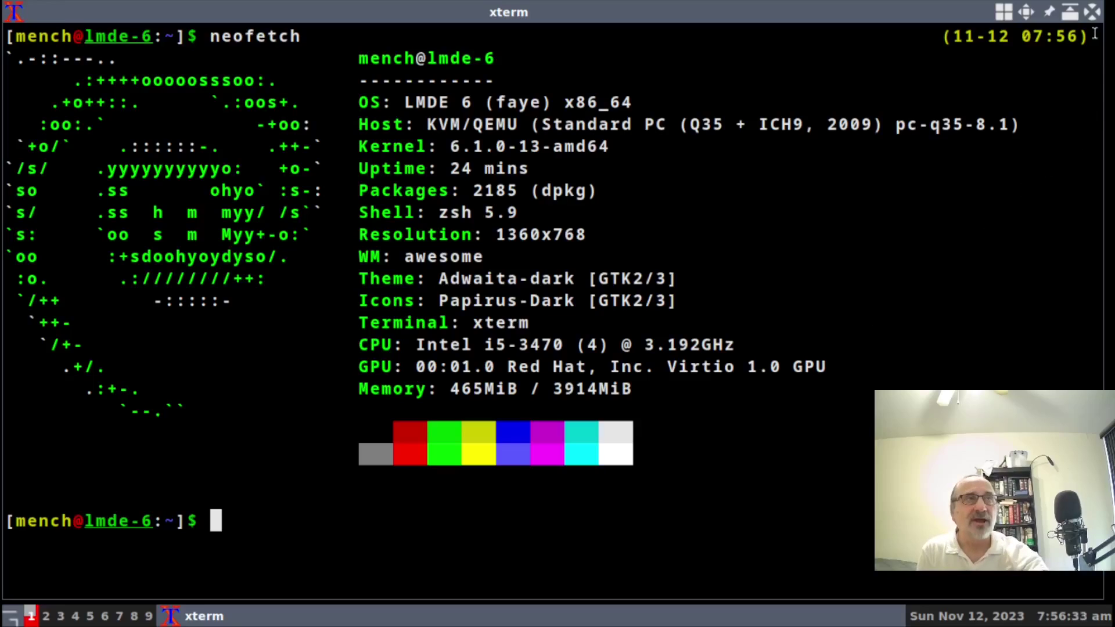
click(1092, 11)
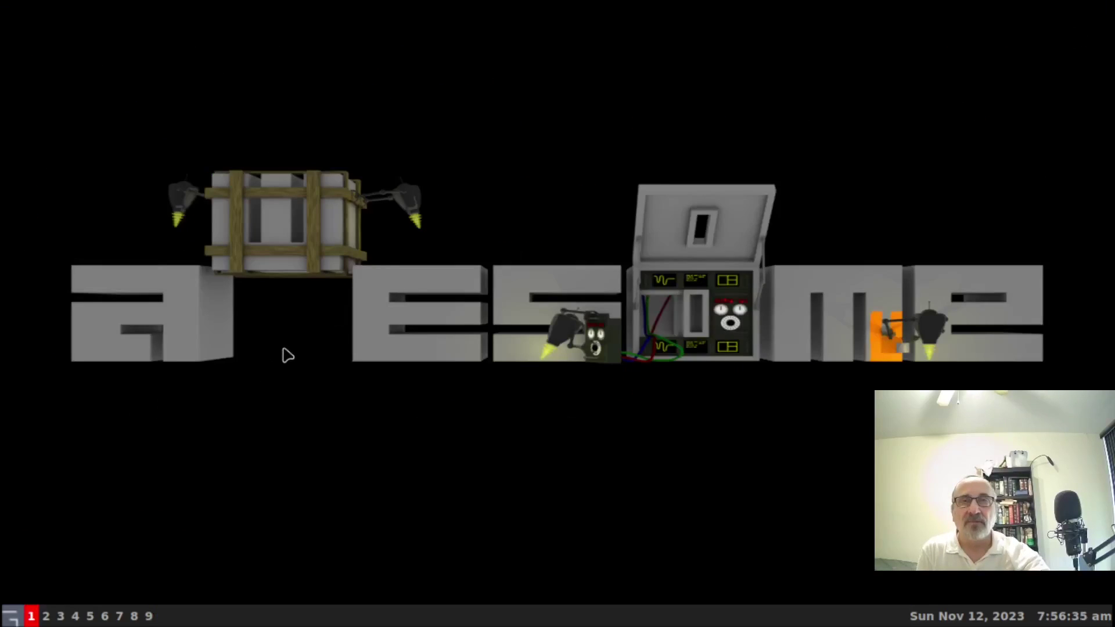
Step: Open a terminal, go to the .config directory, and list its contents to locate the awesome folder
right_click(282, 317)
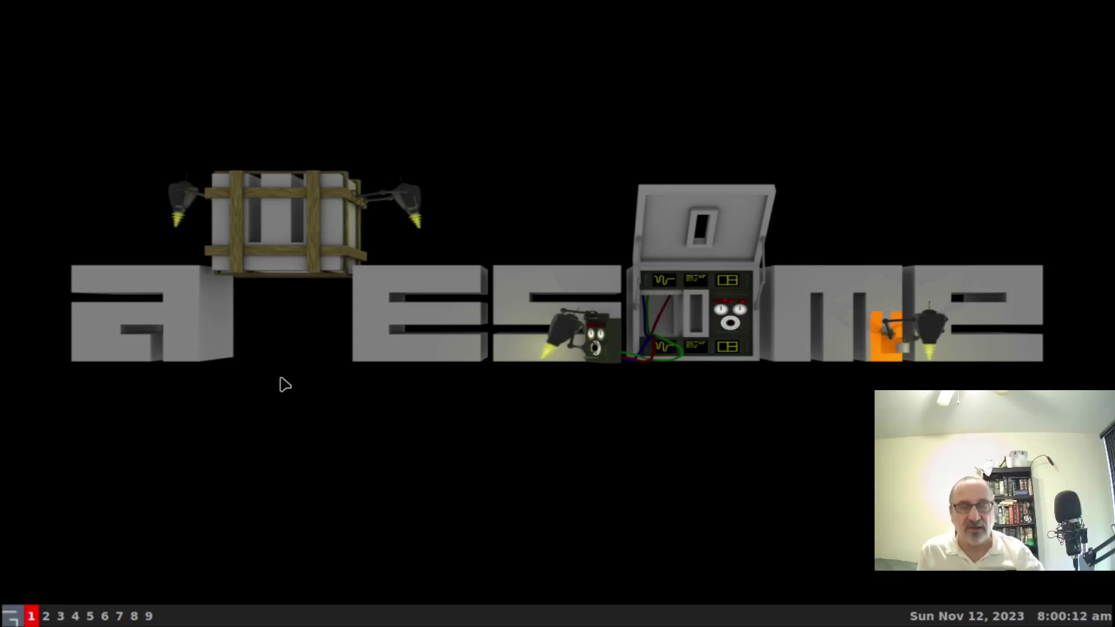
key(super+Return)
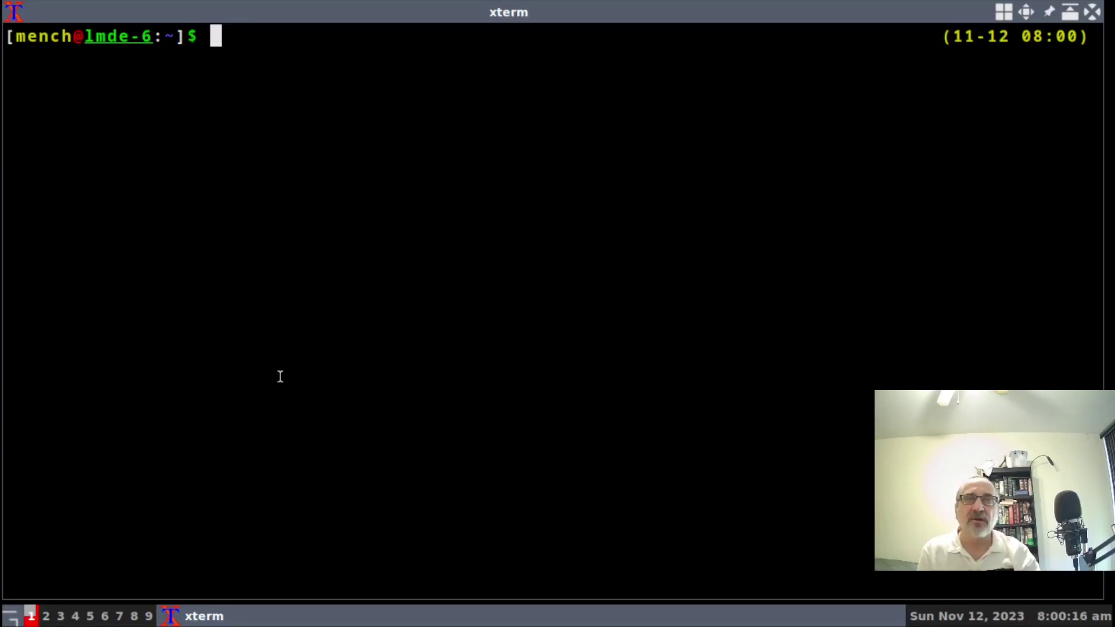
text(.config)
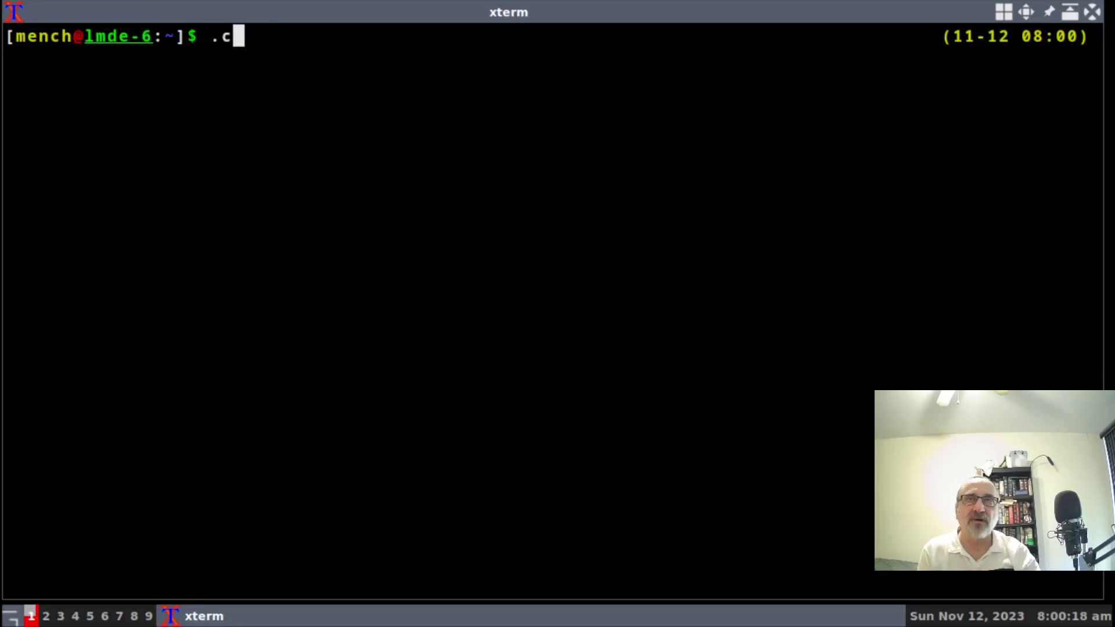
key(Return)
text(ls)
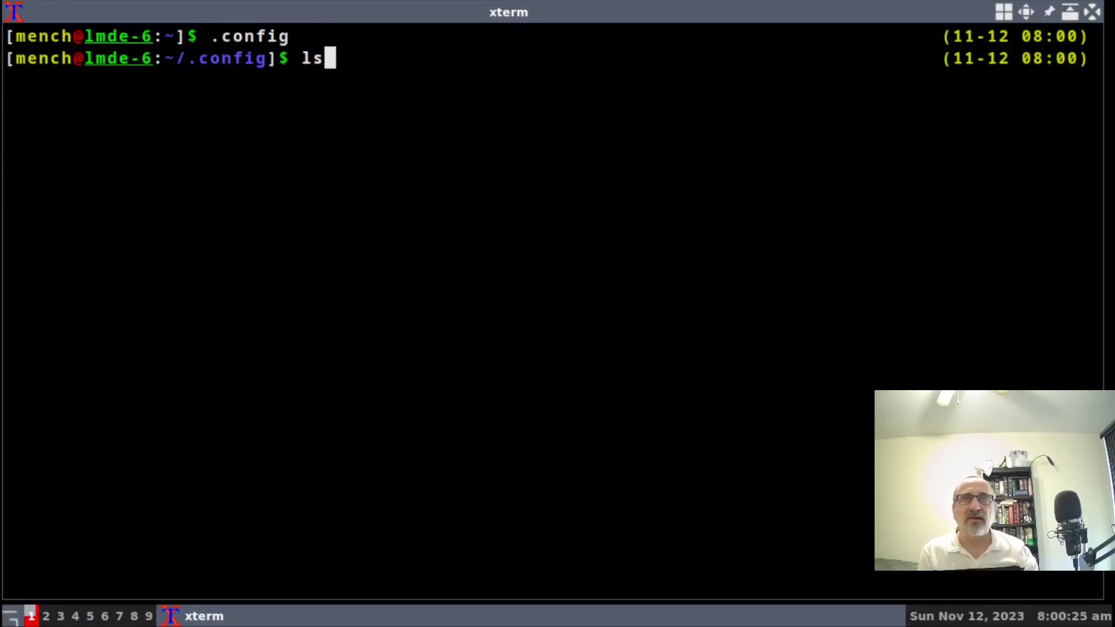
key(Return)
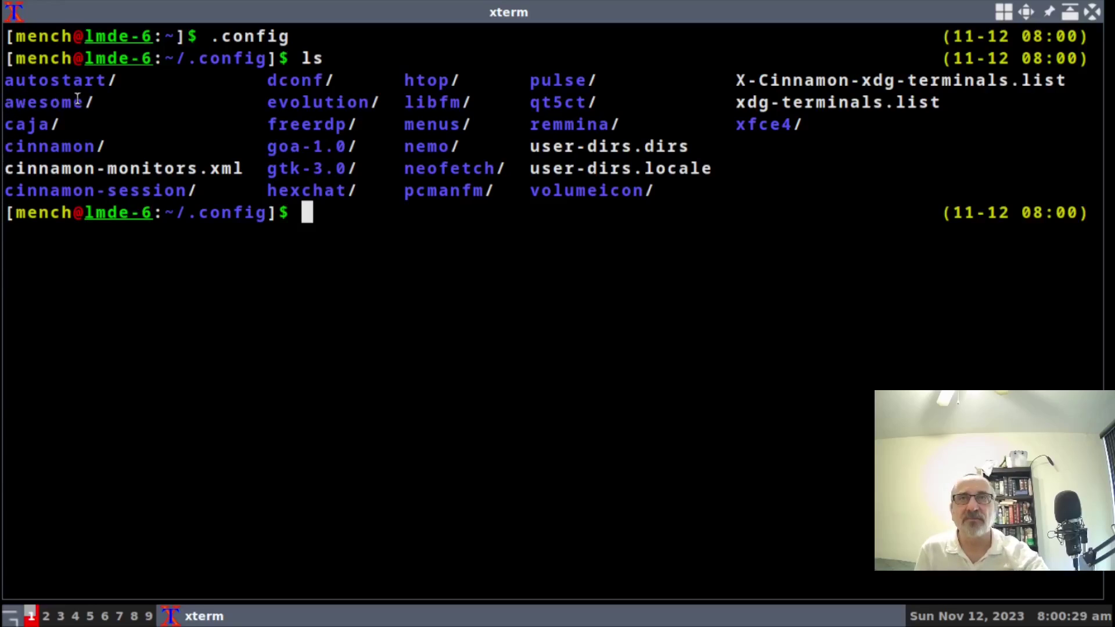
drag(85, 102, 40, 101)
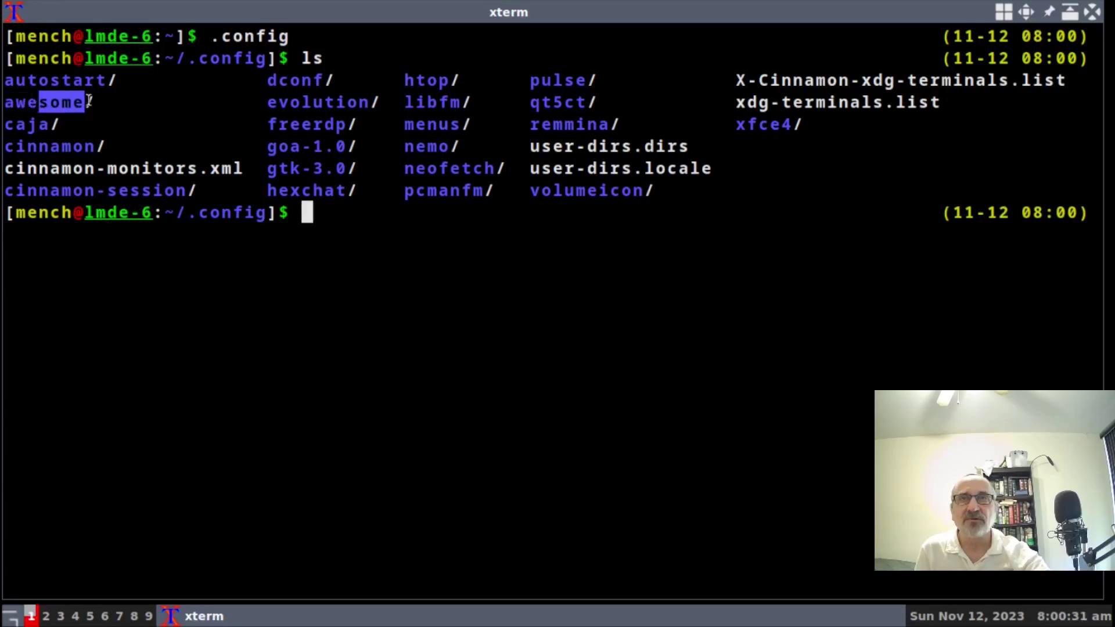
drag(108, 102, 2, 102)
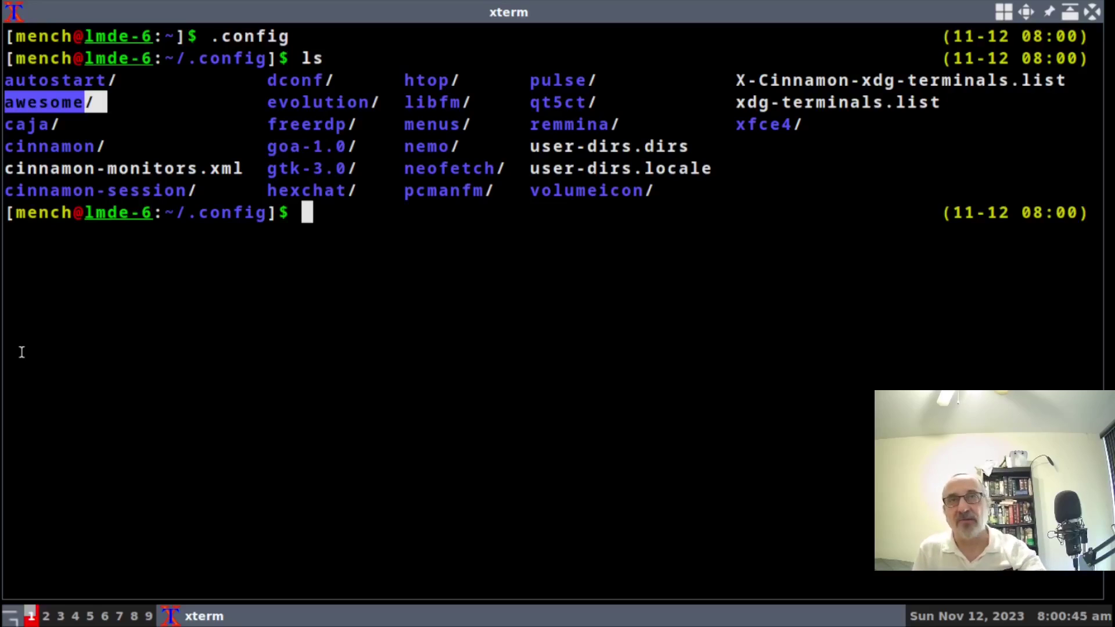
click(132, 109)
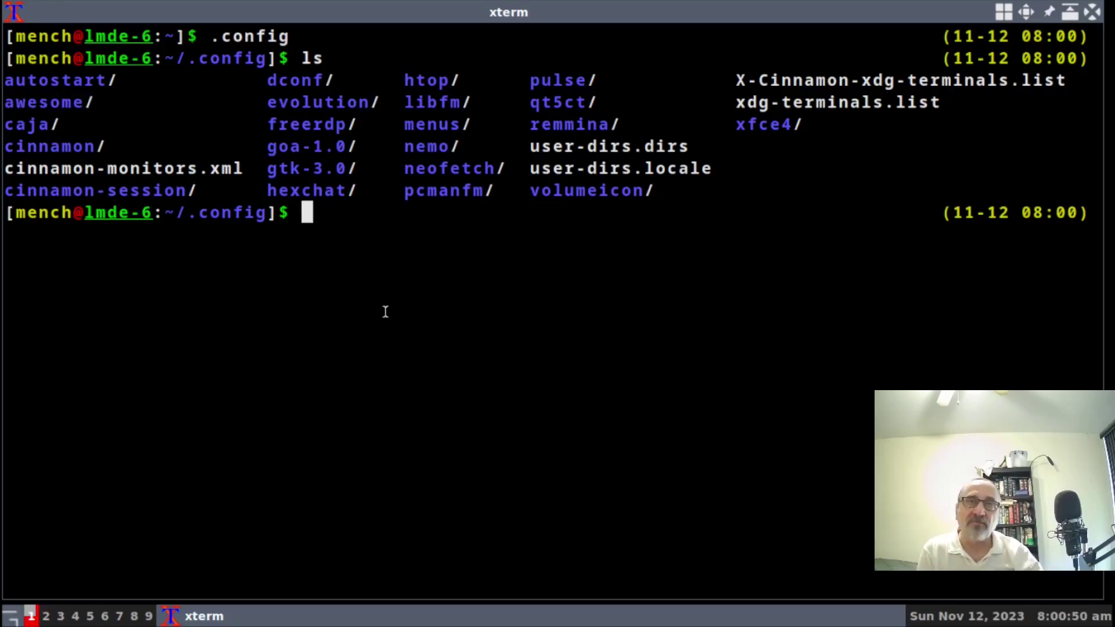
Step: Rename the awesome folder in the .config directory to awesomesave with the mv command
text(m)
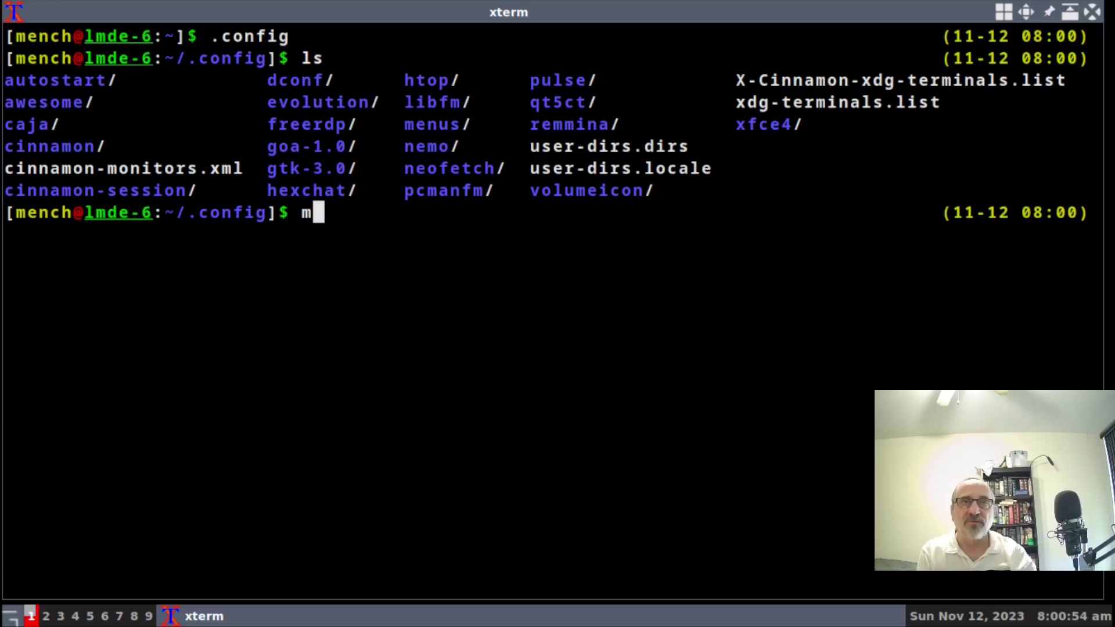
text(v)
text(awesome/)
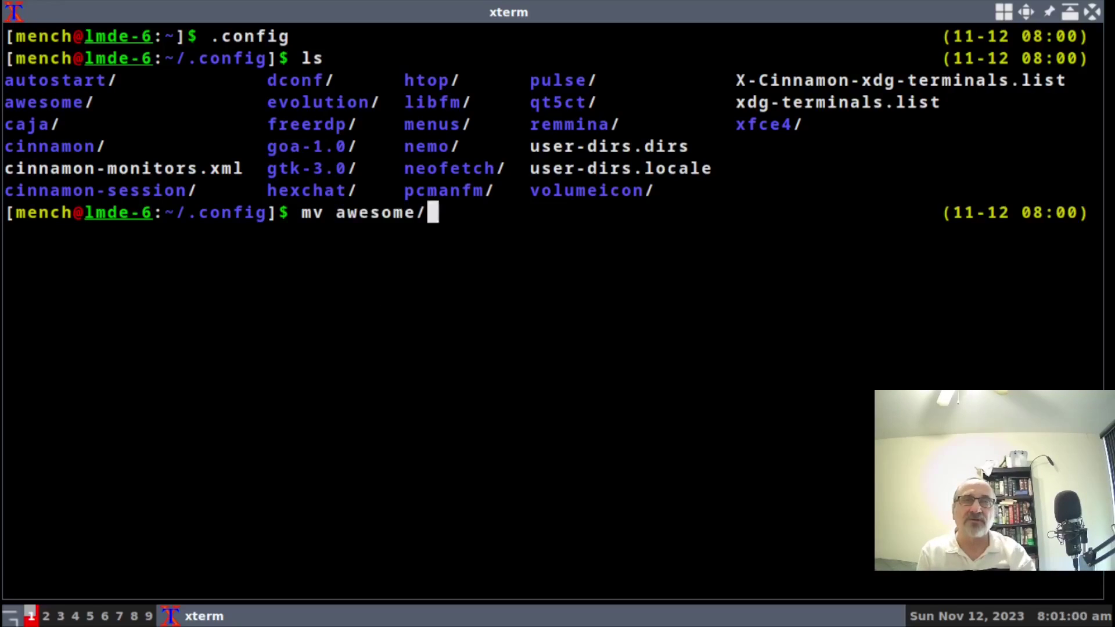
key(BackSpace)
text(aweos)
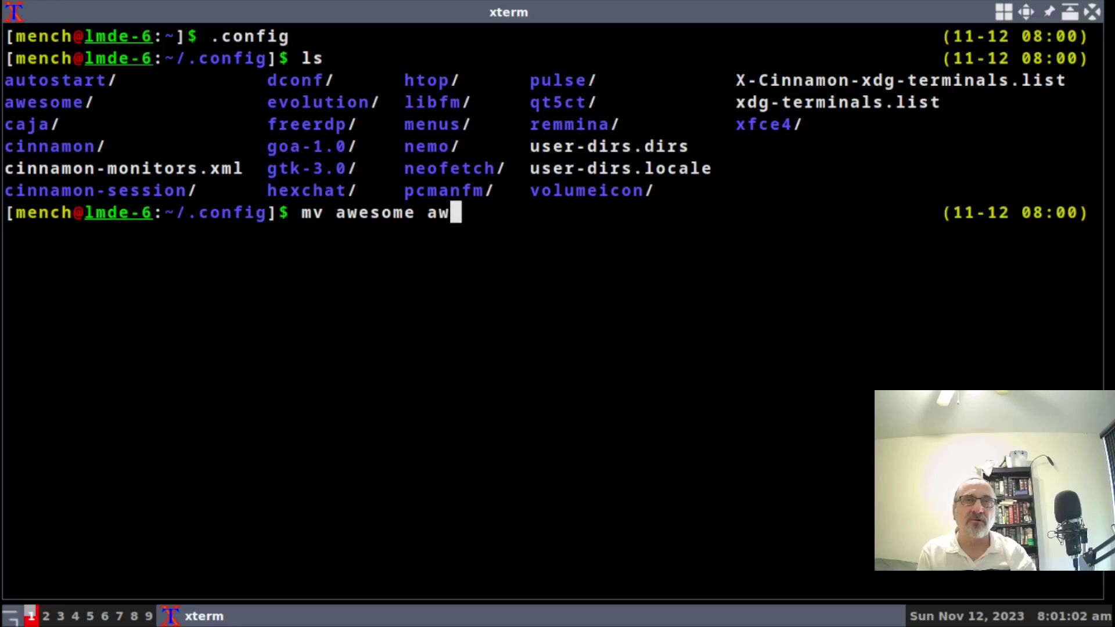
key(BackSpace)
key(BackSpace)
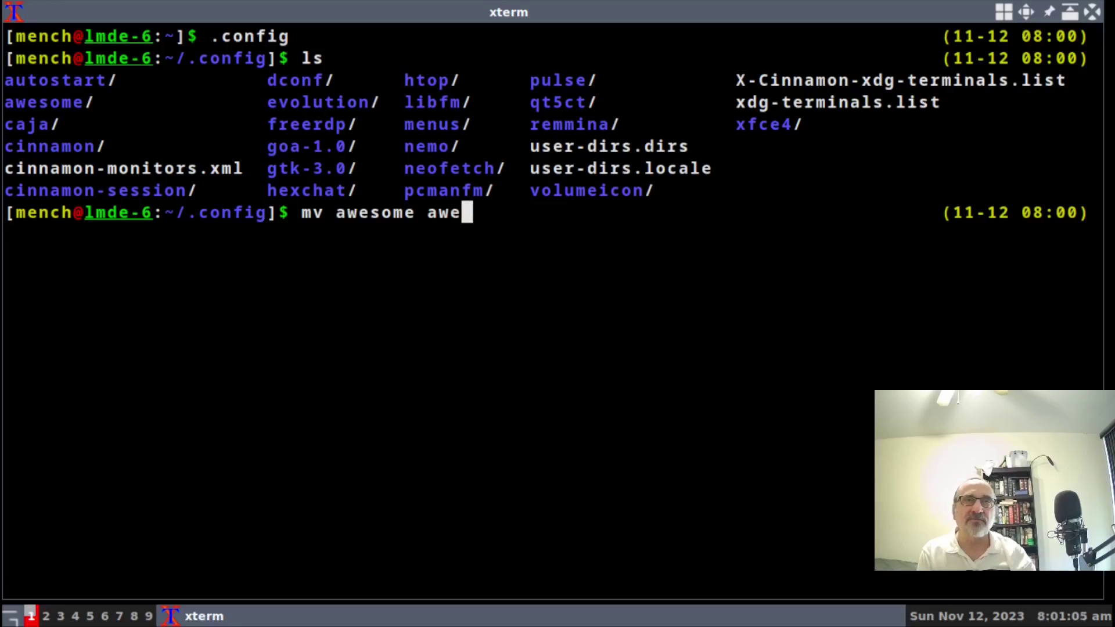
text(somesave)
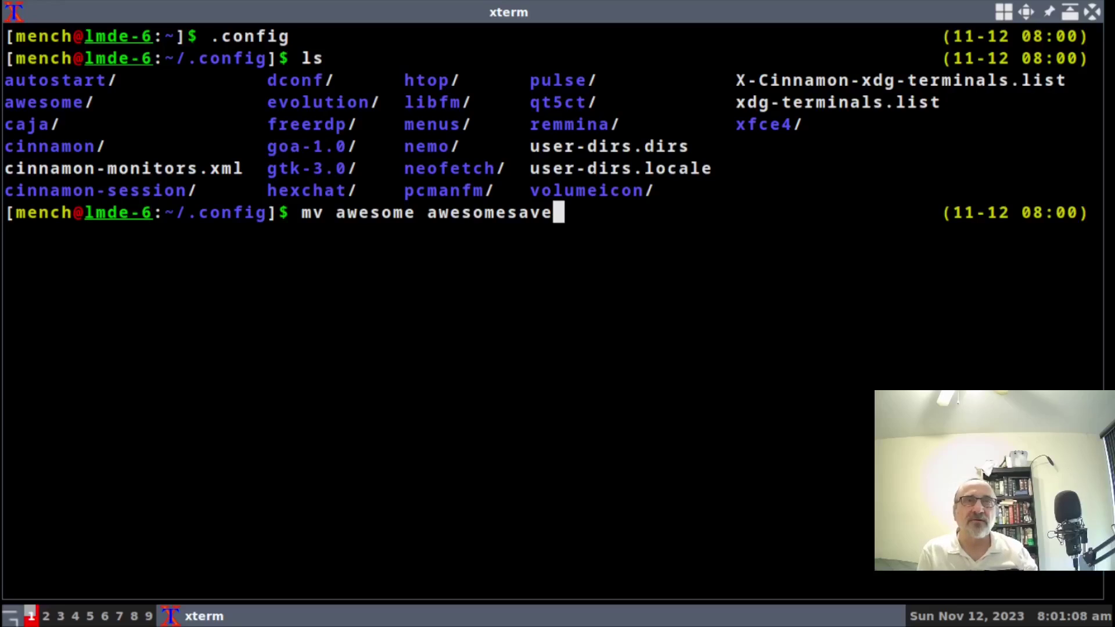
key(Return)
Step: Clear the terminal and list the .config directory again to check the renamed awesome folder
key(ctrl+l)
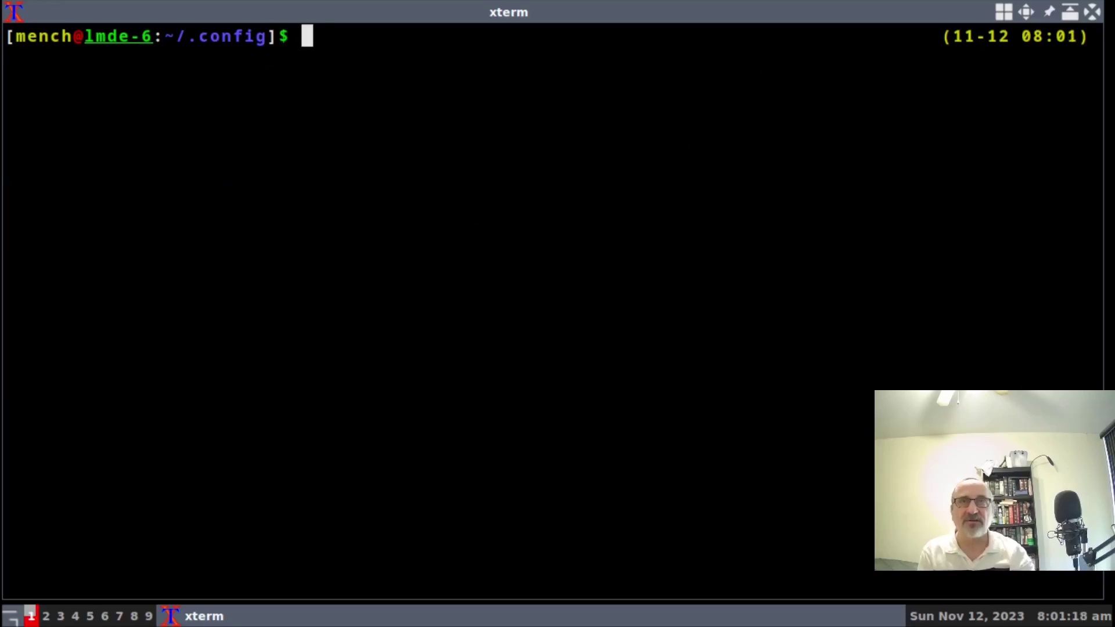
text(ls)
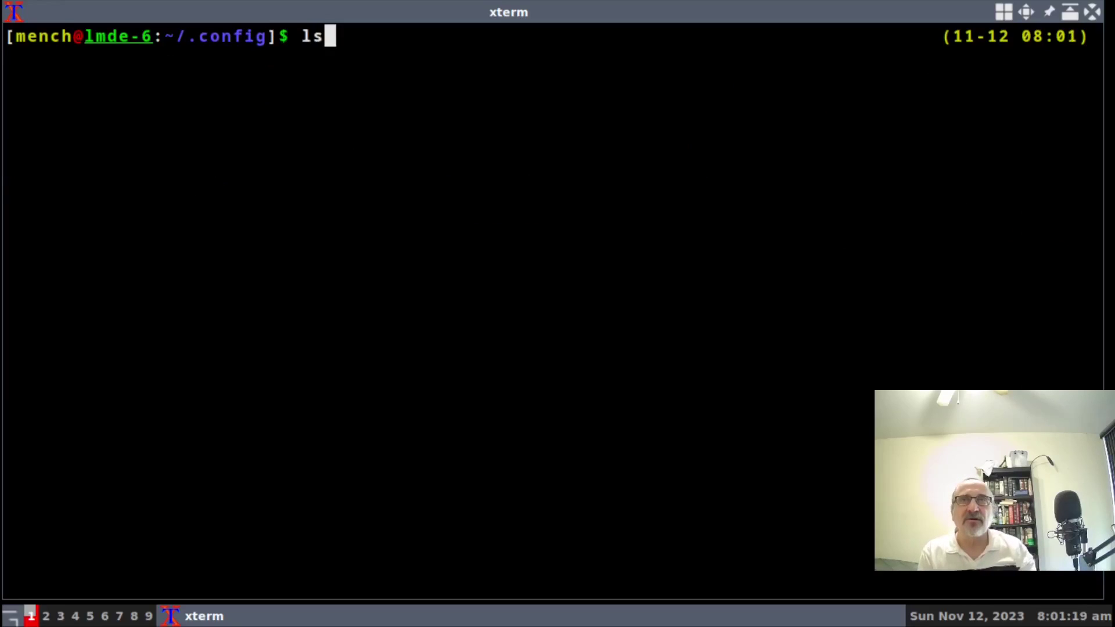
key(Return)
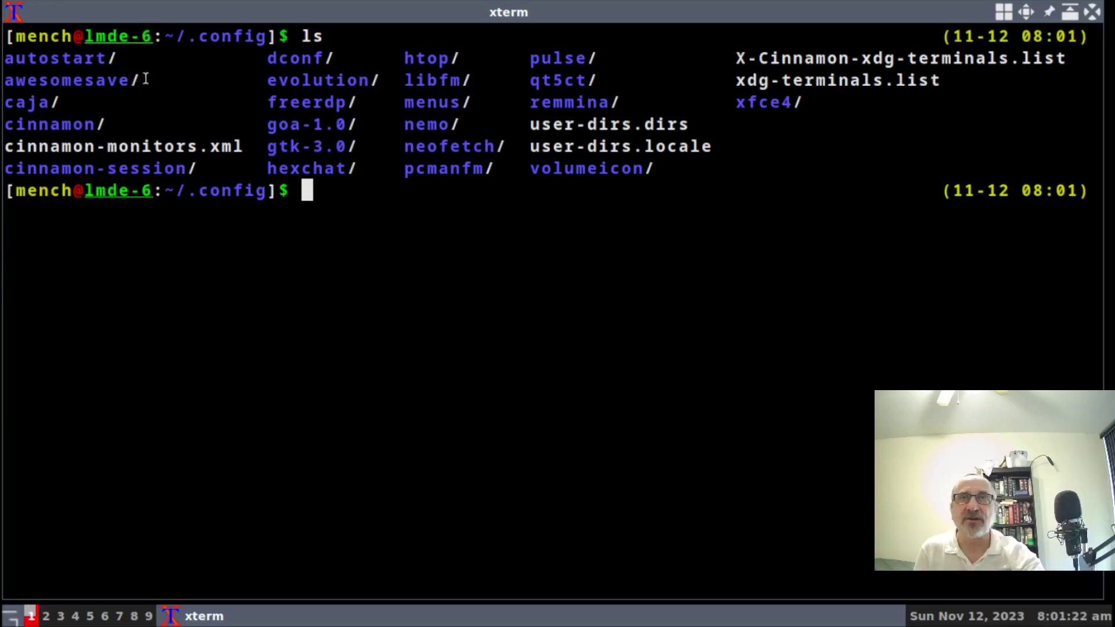
drag(143, 80, 3, 81)
click(99, 309)
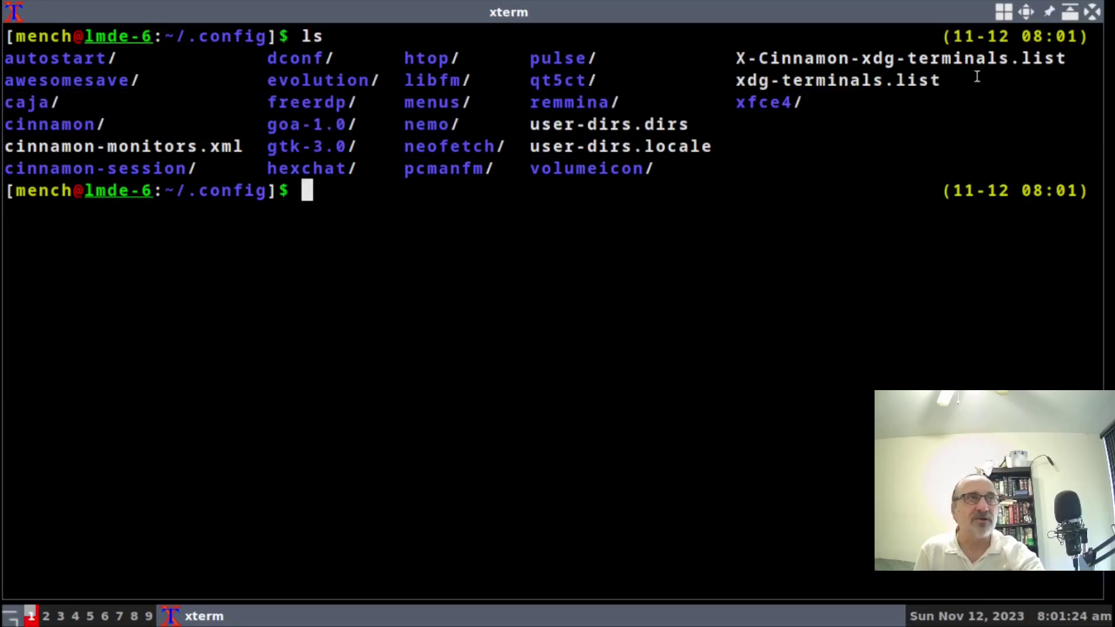
Step: Close the terminal, restart the awesome window manager to load its default configuration, and switch to the next window layout
click(1092, 12)
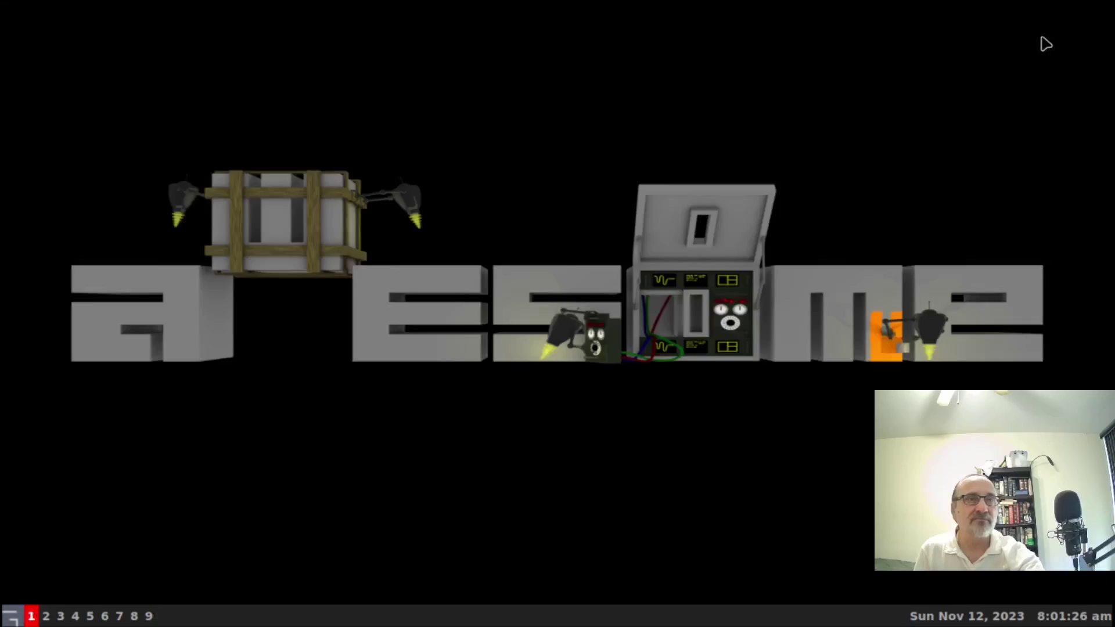
key(super+ctrl+r)
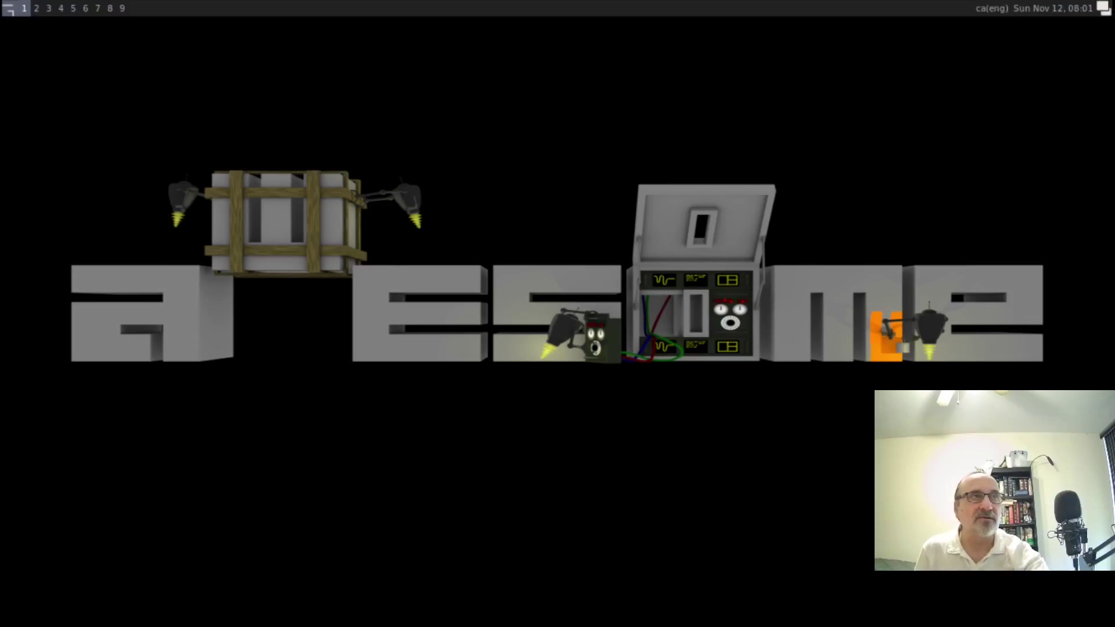
click(1103, 9)
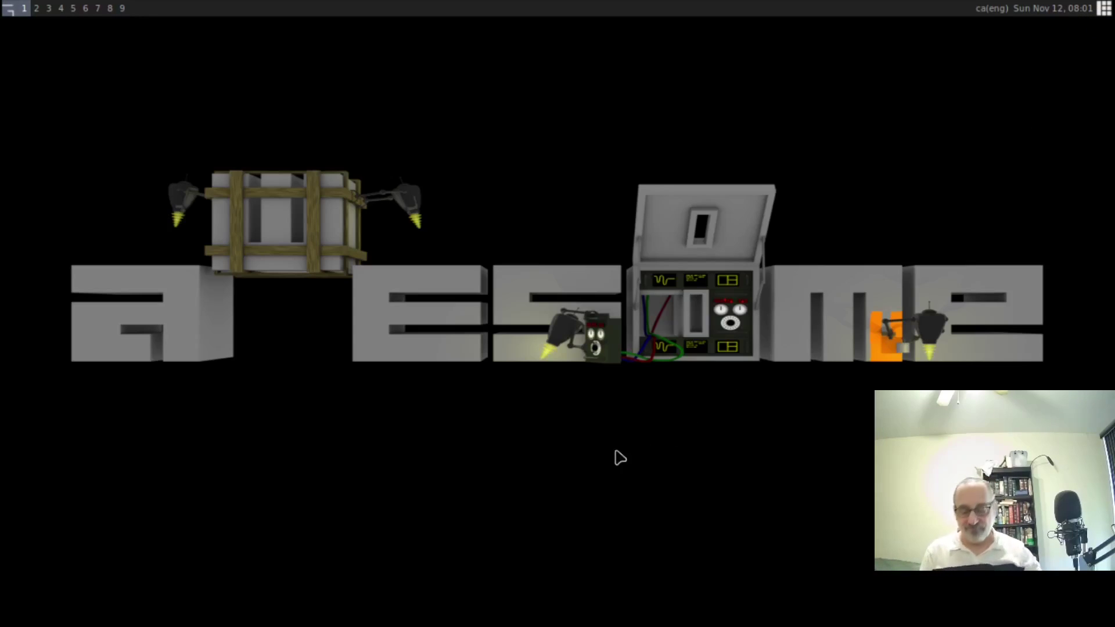
Step: Log out of the awesome session through the awesome entry of the desktop's application menu
right_click(289, 373)
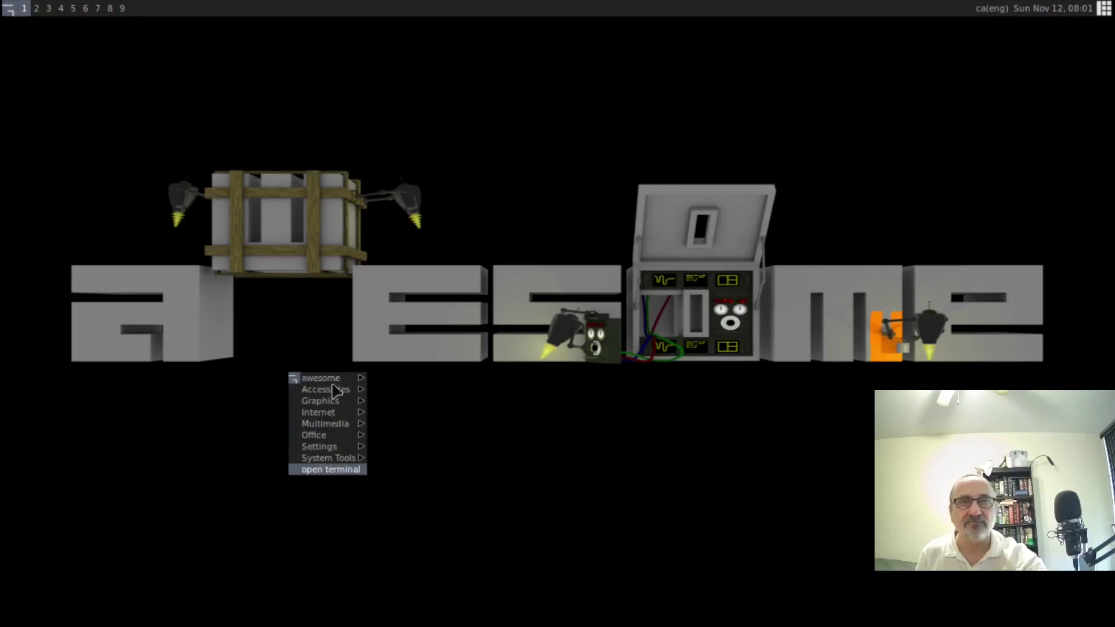
mouse_move(333, 376)
click(431, 426)
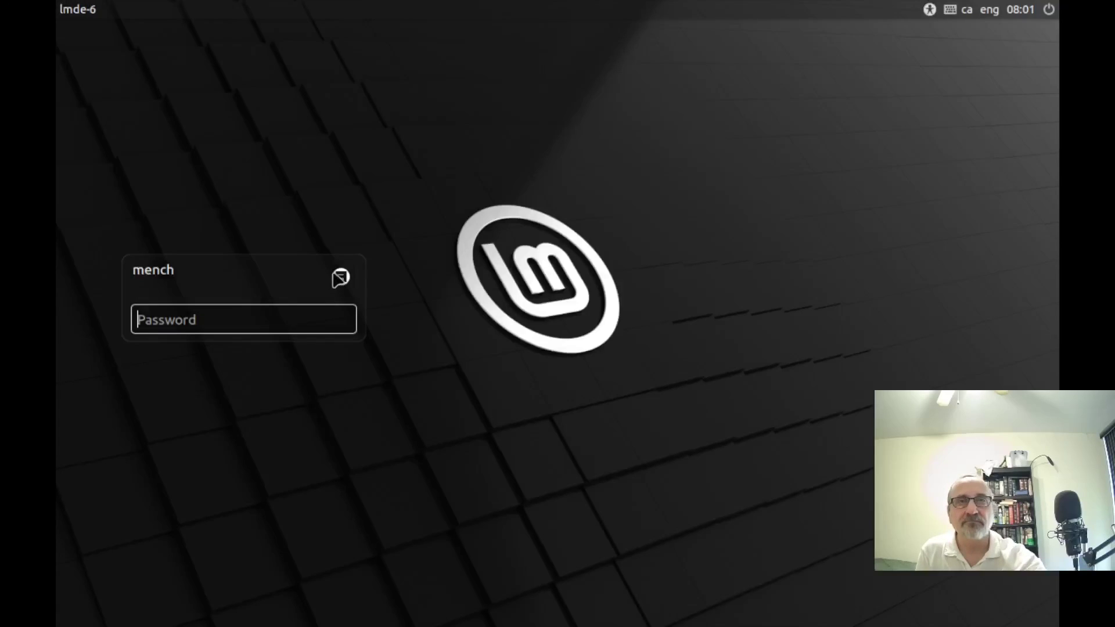
Step: Choose the Cinnamon (Default) desktop environment on the login screen and log in with the account password
click(336, 275)
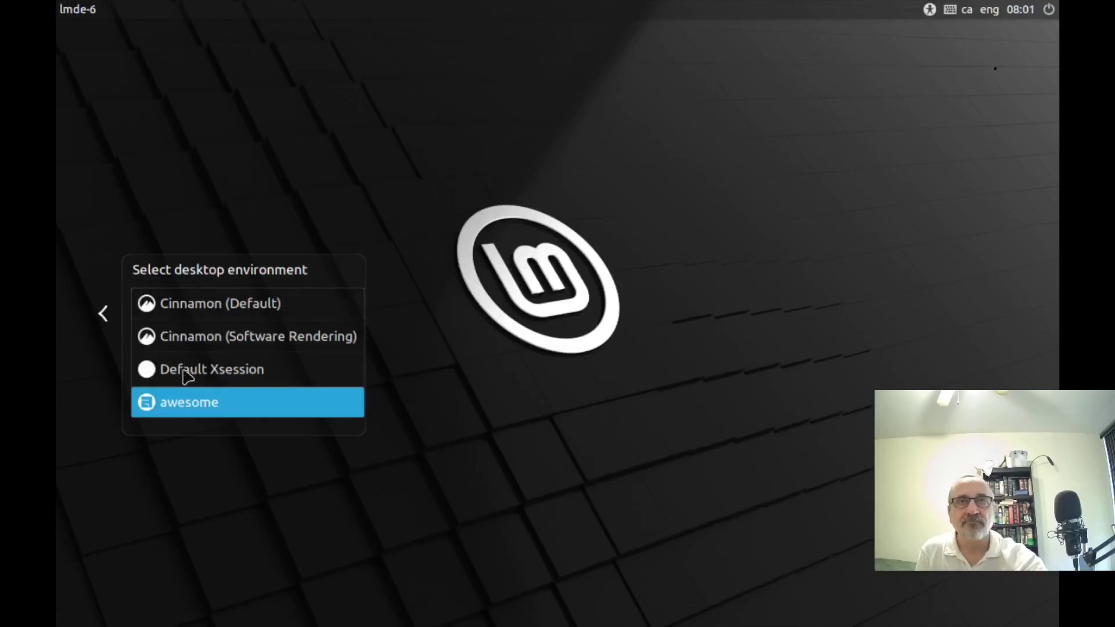
click(218, 303)
text(••)
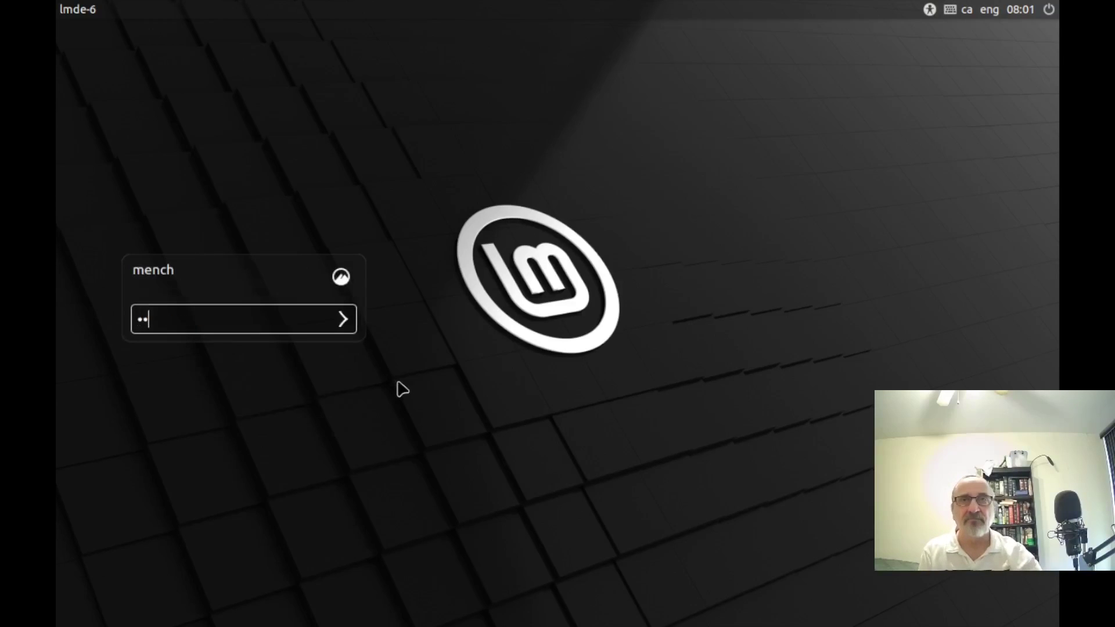
key(Return)
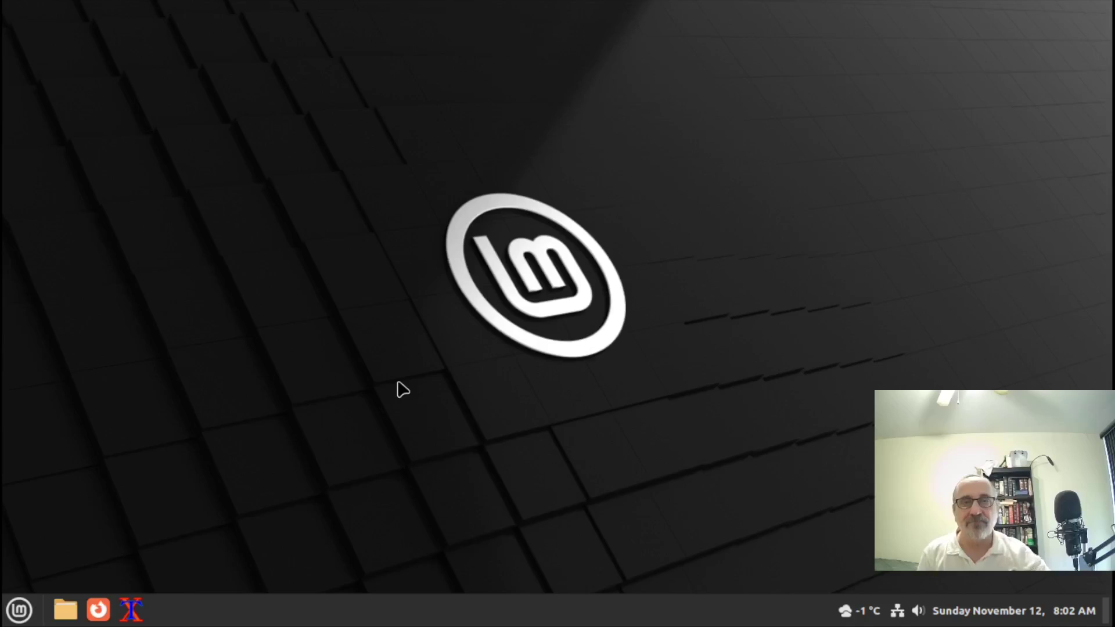